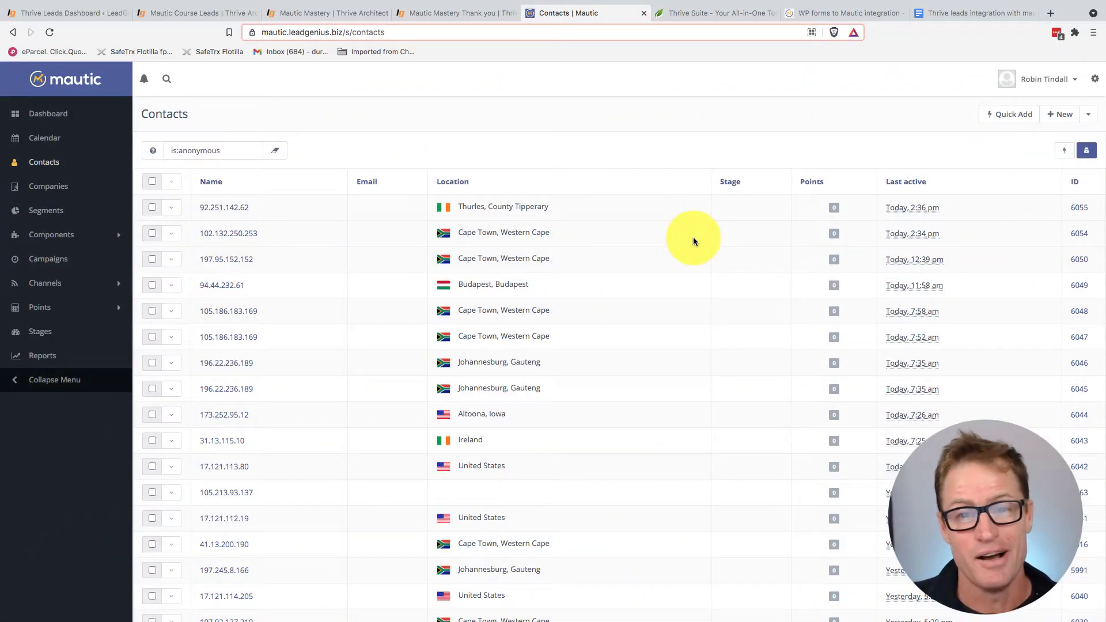
Switch to the Thrive Suite page and look through its product overview, from Thrive Theme Builder and Thrive Leads to Thrive Optimize.
left_click(704, 12)
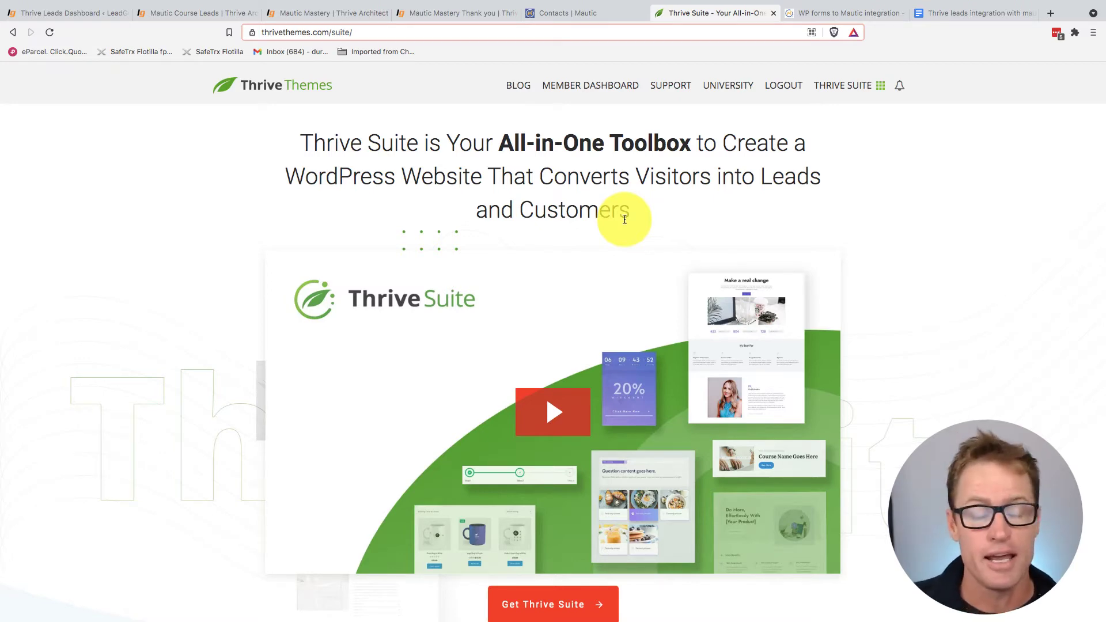
scroll(625, 220, "down", 15)
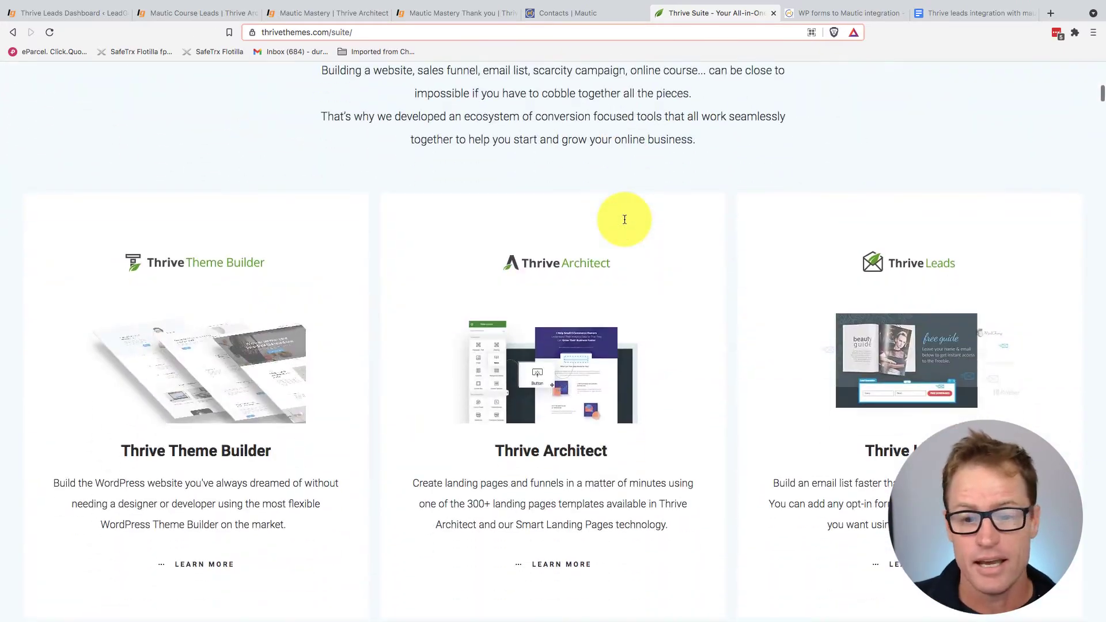
scroll(625, 223, "down", 17)
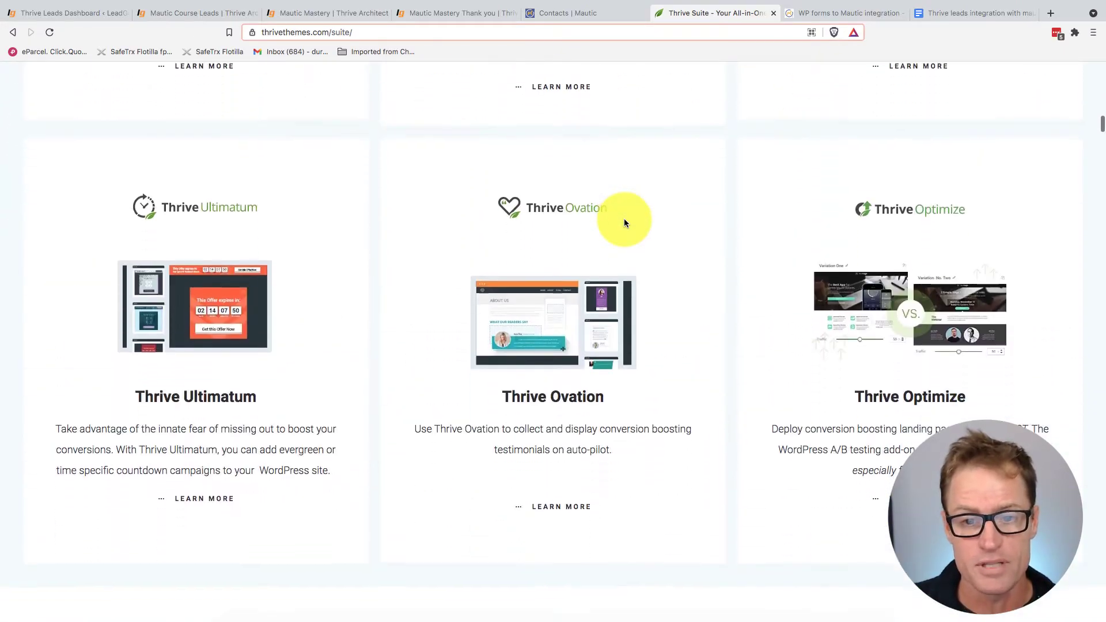
scroll(626, 224, "down", 2)
scroll(626, 224, "up", 10)
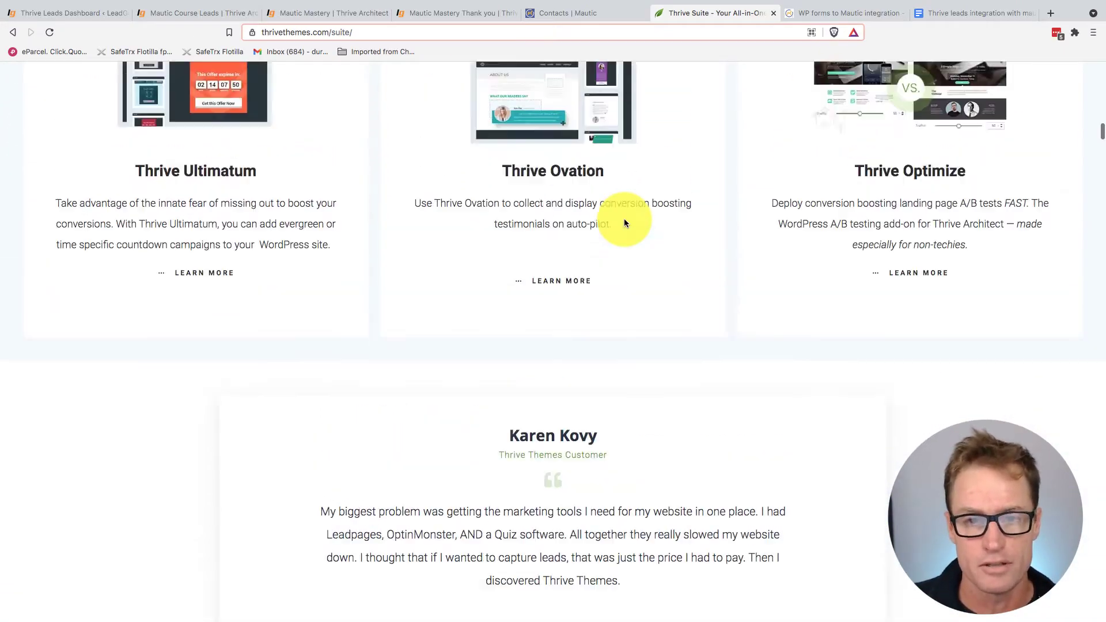
scroll(625, 223, "up", 12)
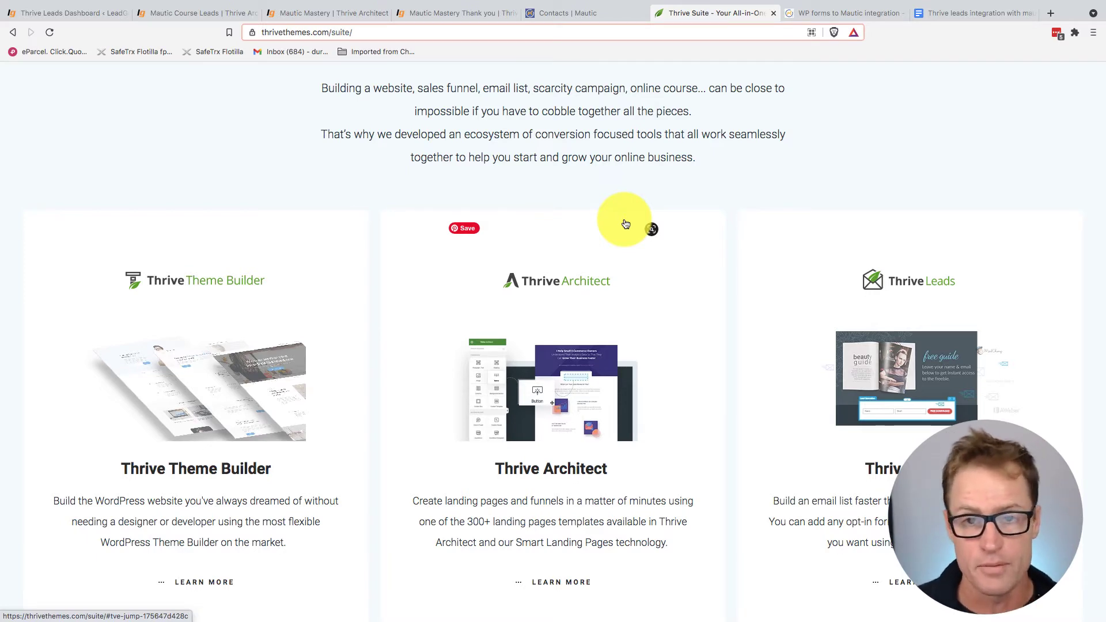
scroll(625, 225, "down", 5)
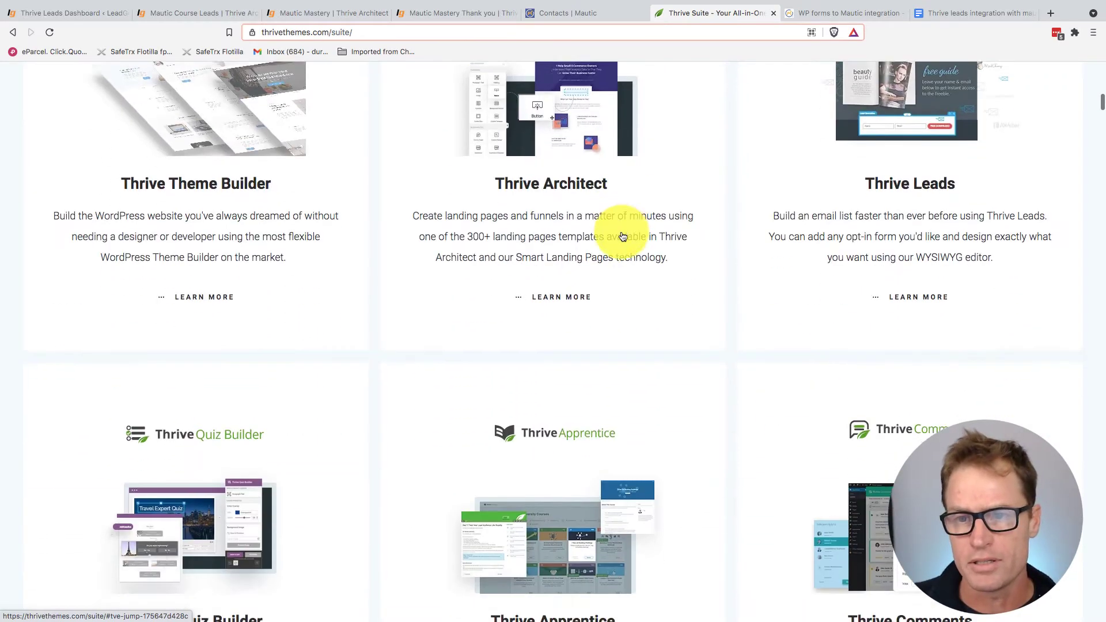
scroll(619, 231, "up", 3)
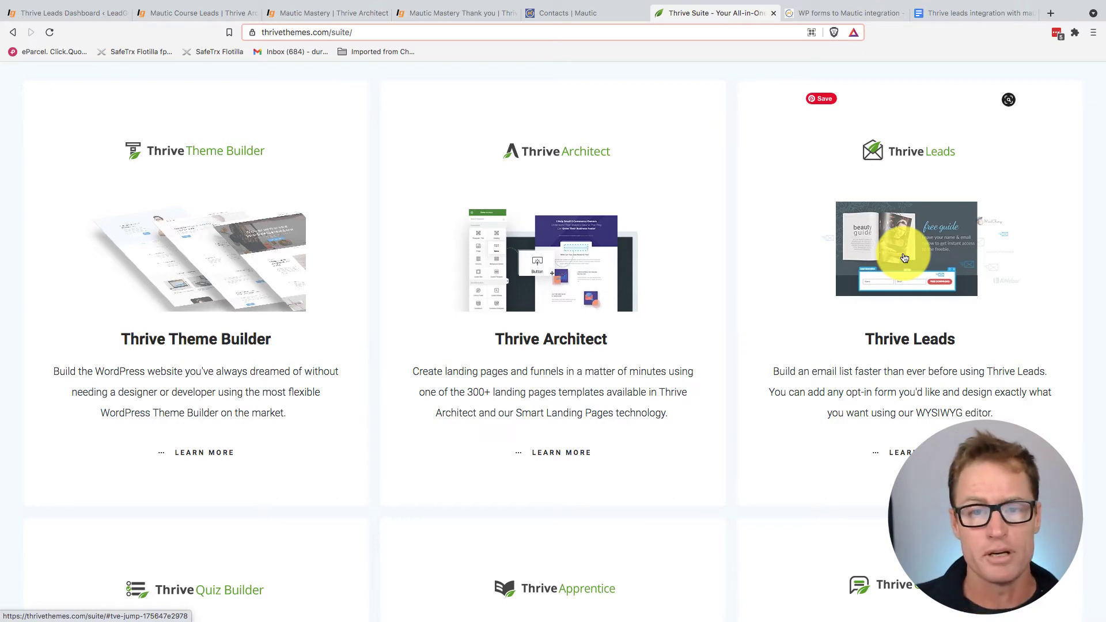
Check the Mautic contacts, then read the forum thread "WP forms to Mautic integration - do we need this?" and its Contact Form 7 tutorial.
left_click(594, 12)
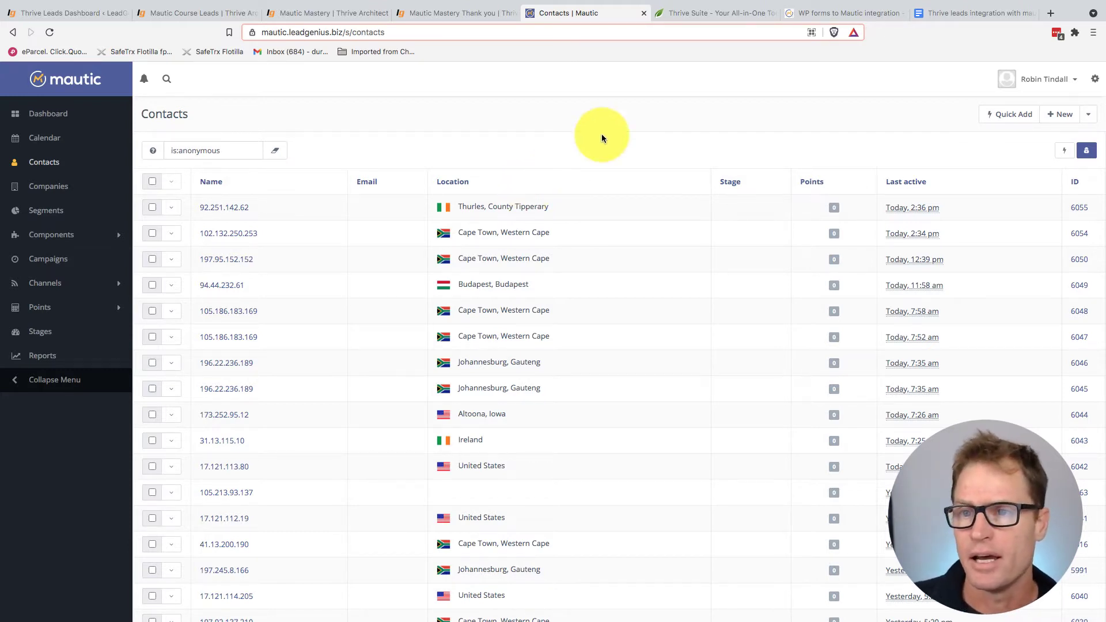
left_click(818, 13)
scroll(554, 277, "down", 7)
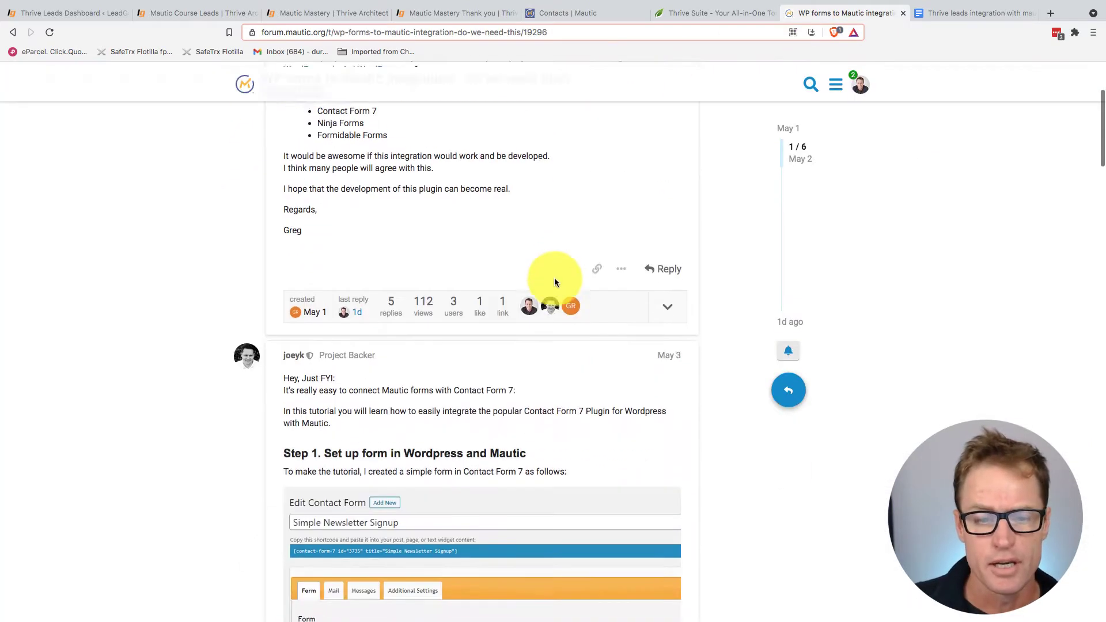
scroll(412, 223, "down", 1)
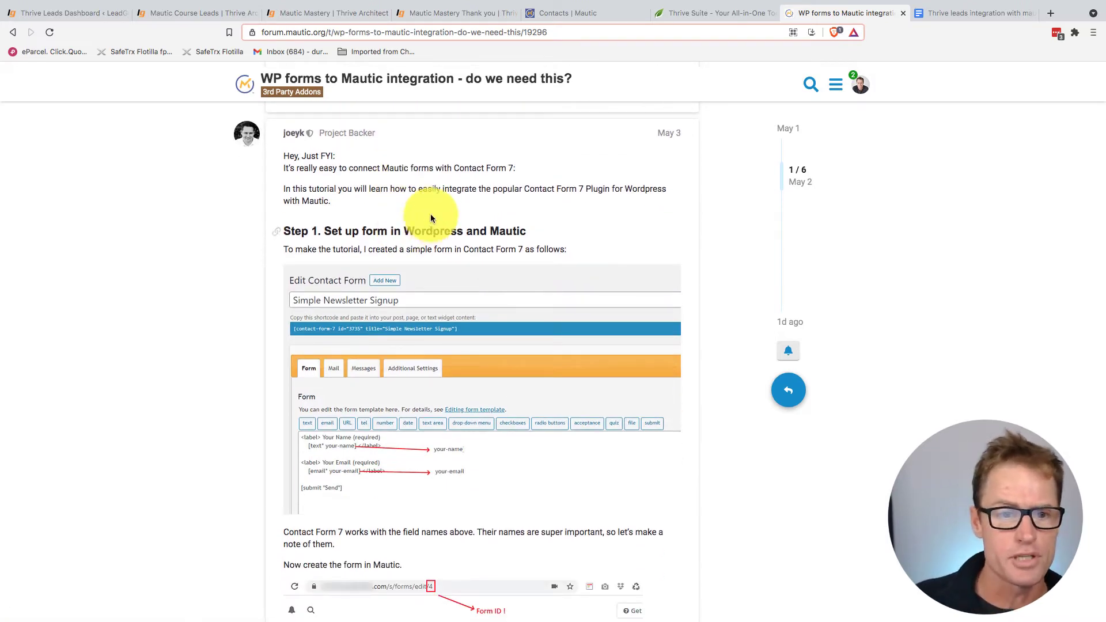
scroll(415, 233, "down", 4)
scroll(417, 237, "down", 11)
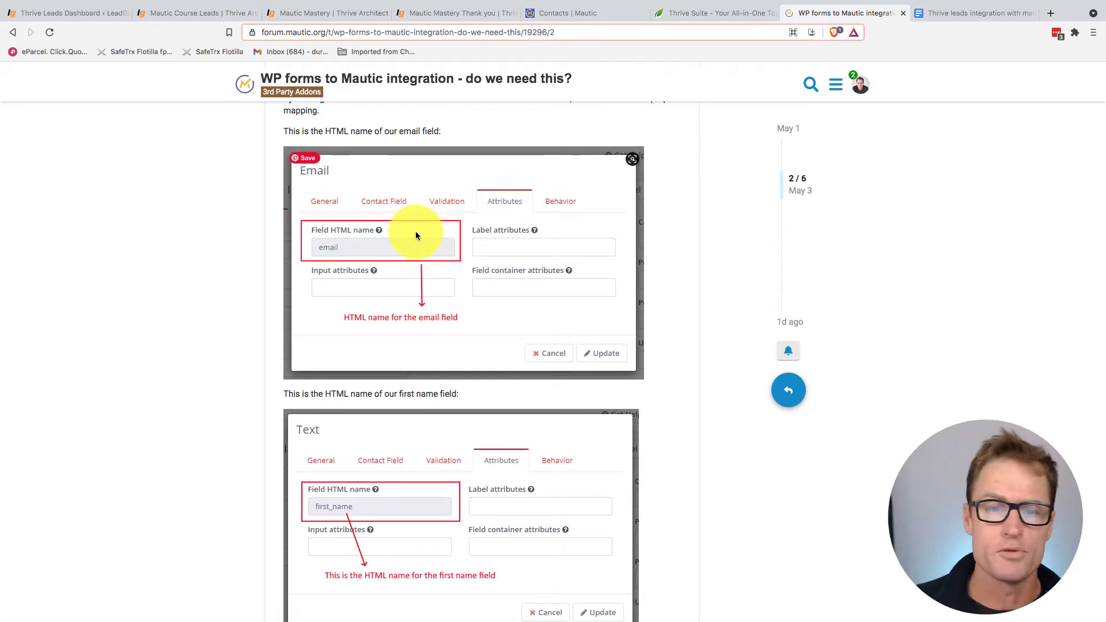
scroll(465, 272, "down", 10)
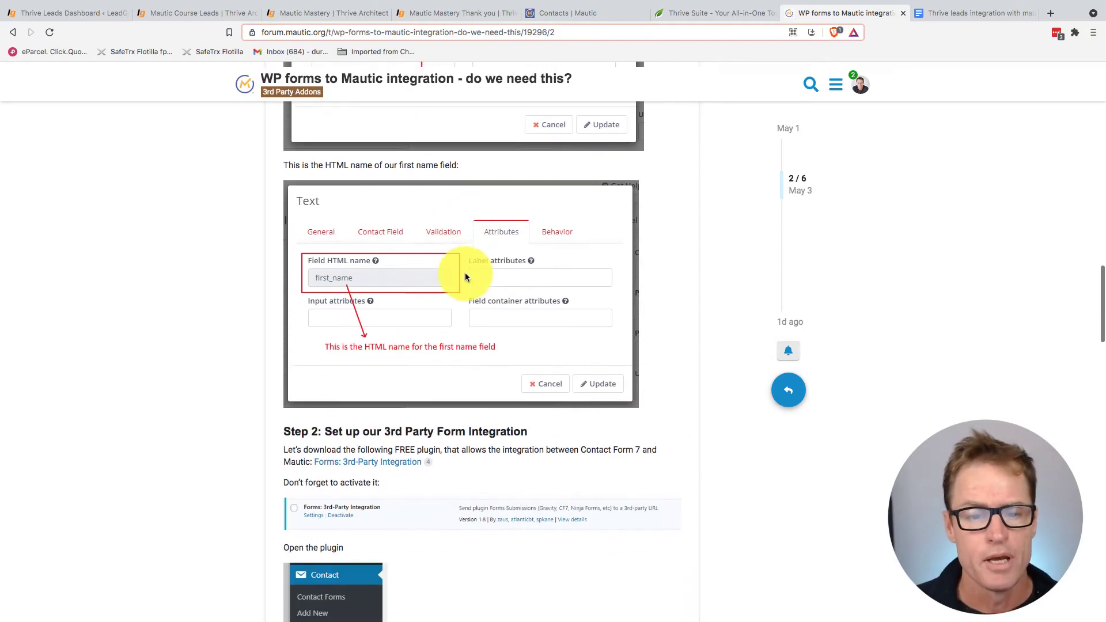
scroll(466, 272, "up", 20)
scroll(465, 277, "up", 5)
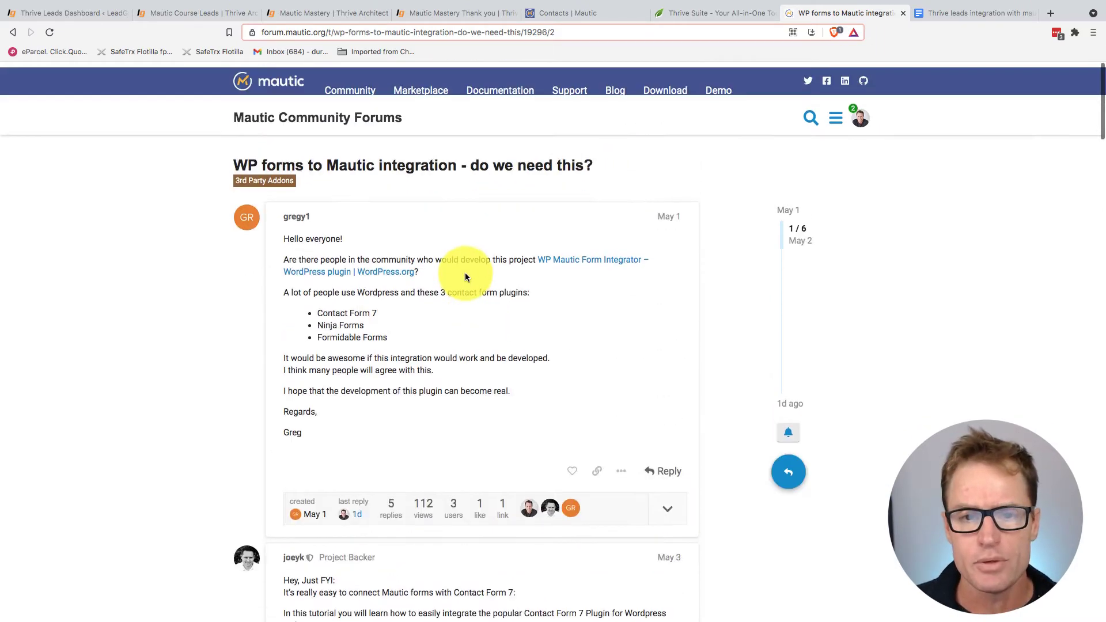
scroll(465, 277, "down", 5)
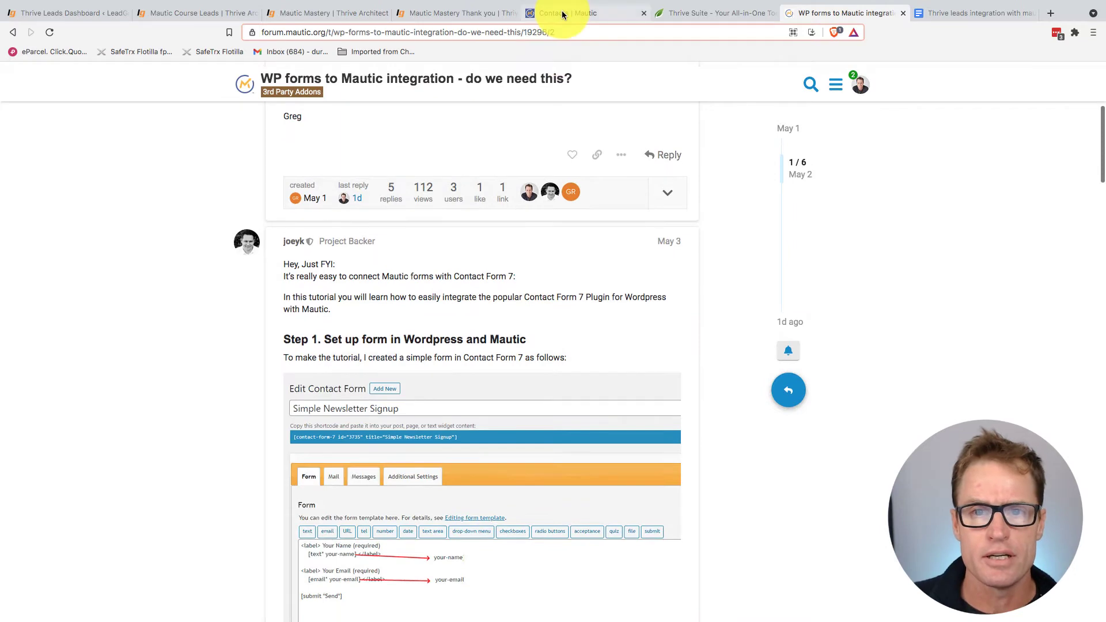
Return to the Mautic contacts and open the most recently active anonymous contact.
left_click(563, 12)
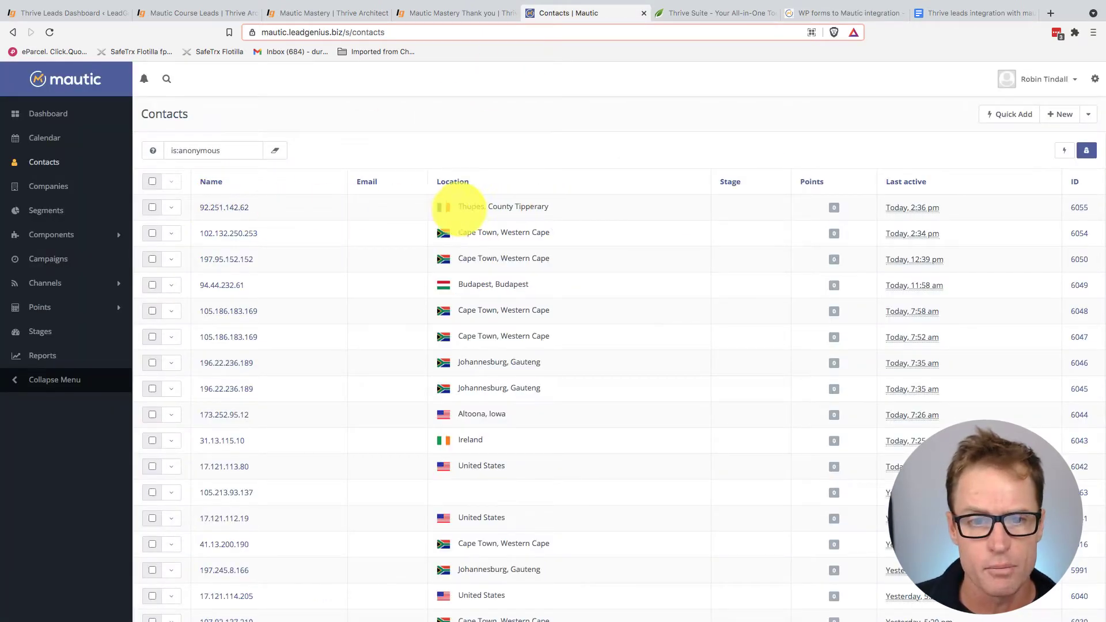
left_click(230, 209)
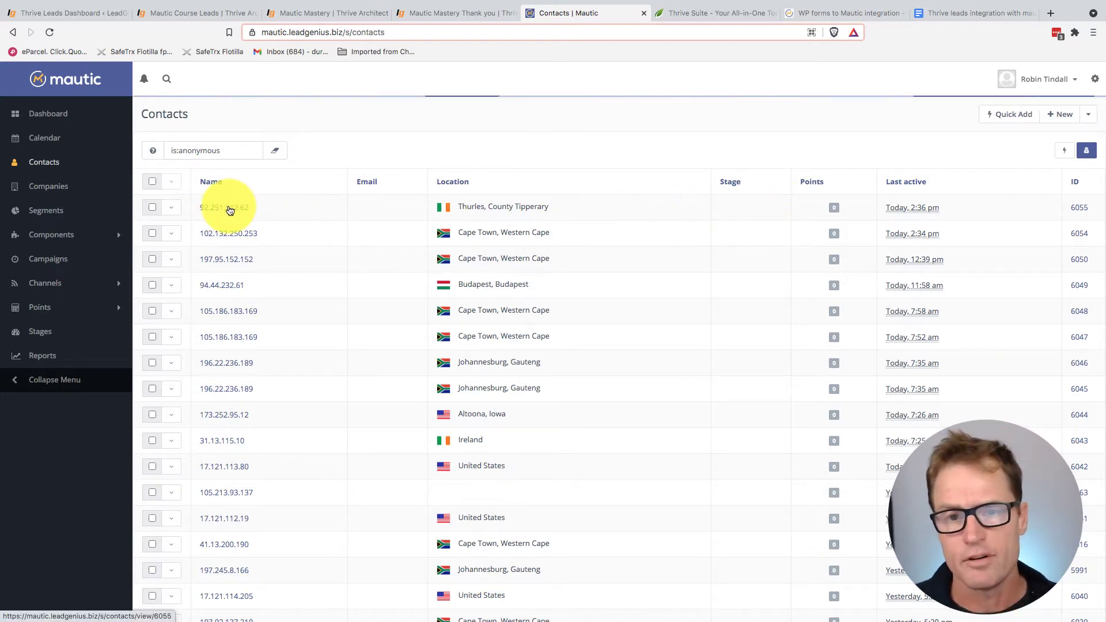
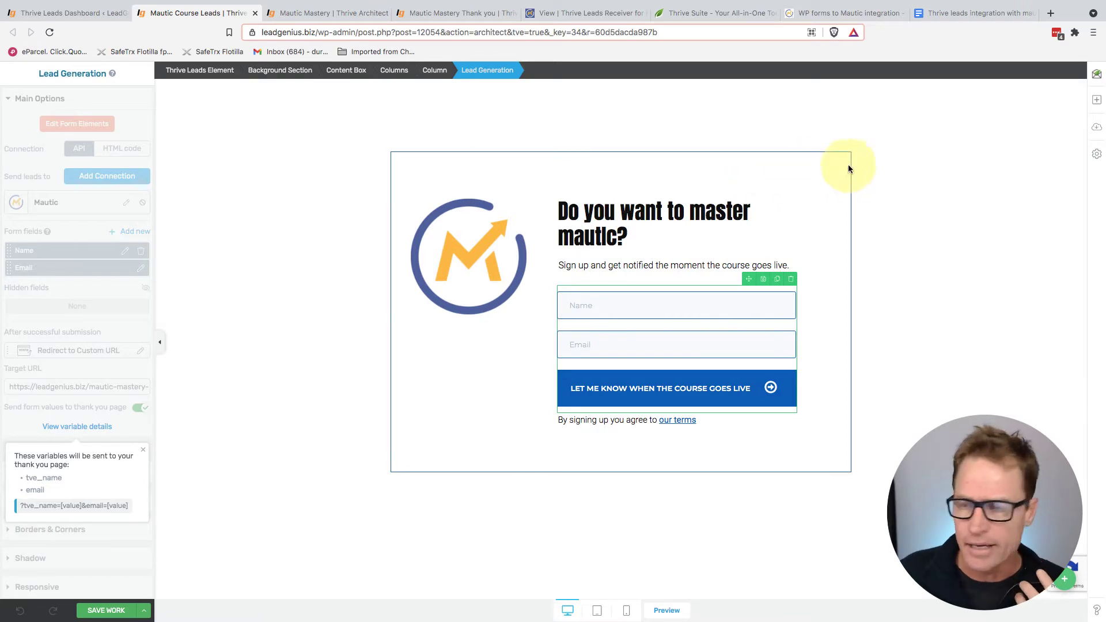
Browse the opt-in templates in the Thrive Leads Library and close it without choosing one.
left_click(1095, 132)
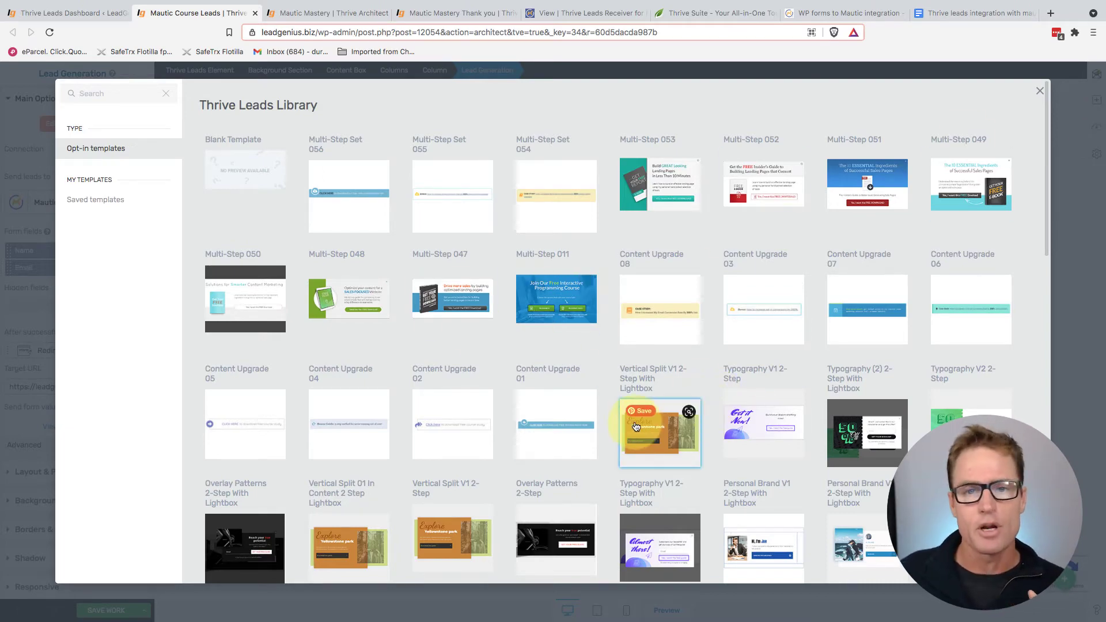
scroll(636, 426, "down", 2)
scroll(636, 427, "down", 5)
scroll(636, 427, "up", 10)
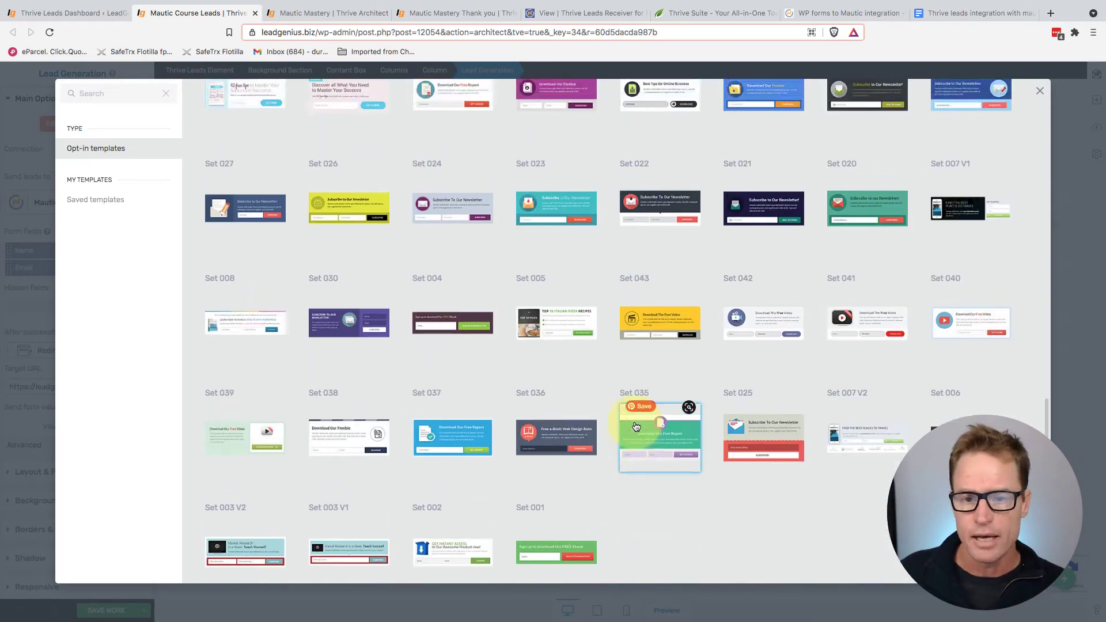
left_click(1042, 92)
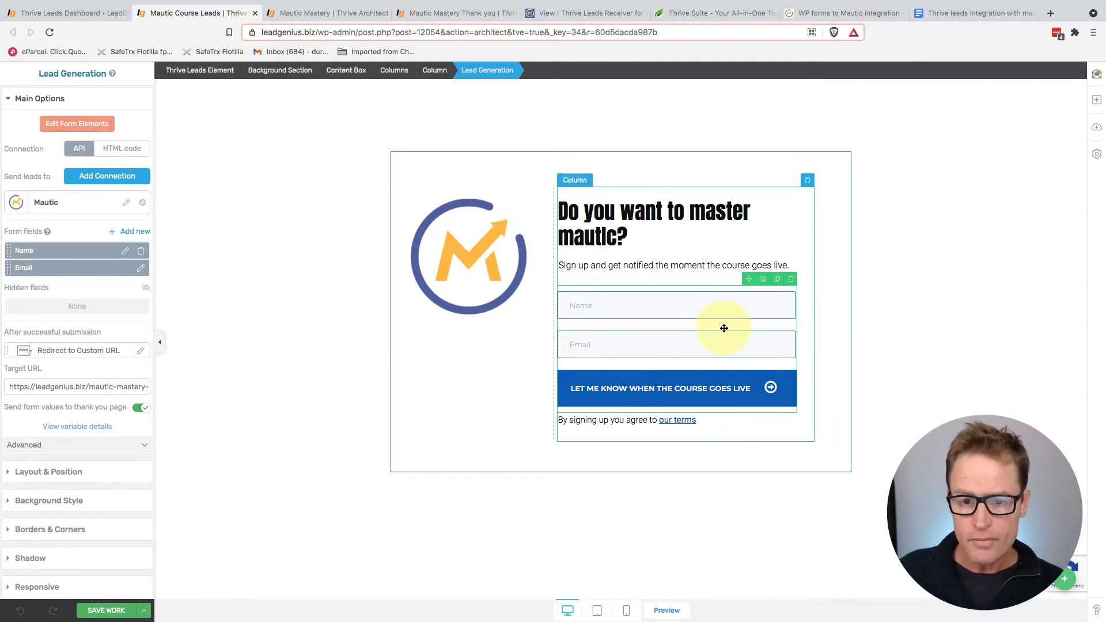
Select the Lead Generation form and view the services offered for a new API connection, without adding one.
left_click(504, 323)
left_click(590, 335)
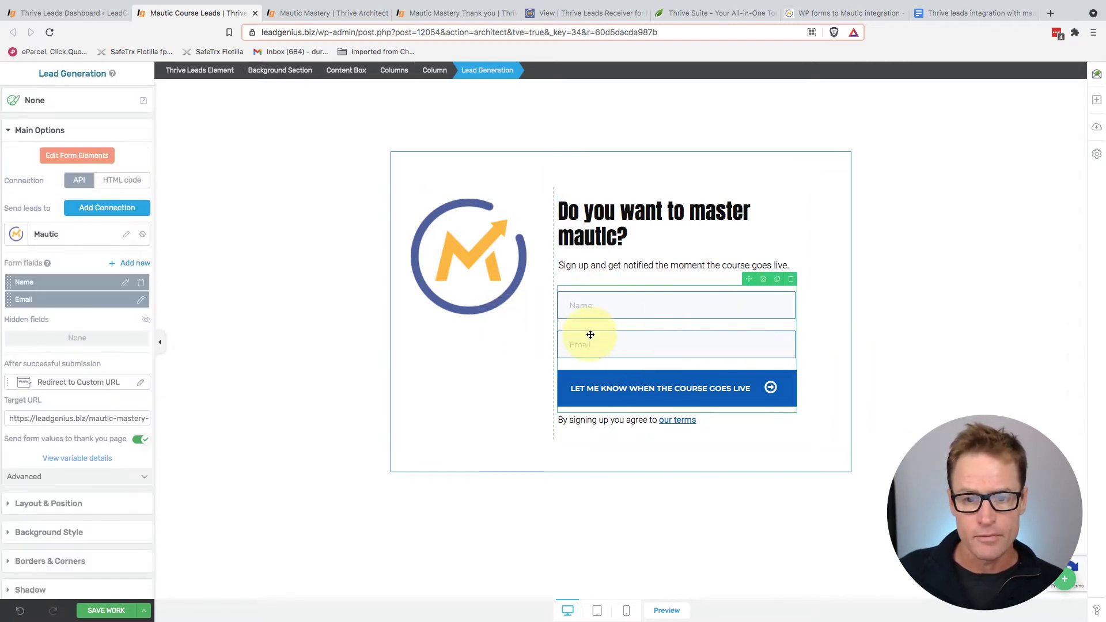
left_click(101, 207)
left_click(71, 252)
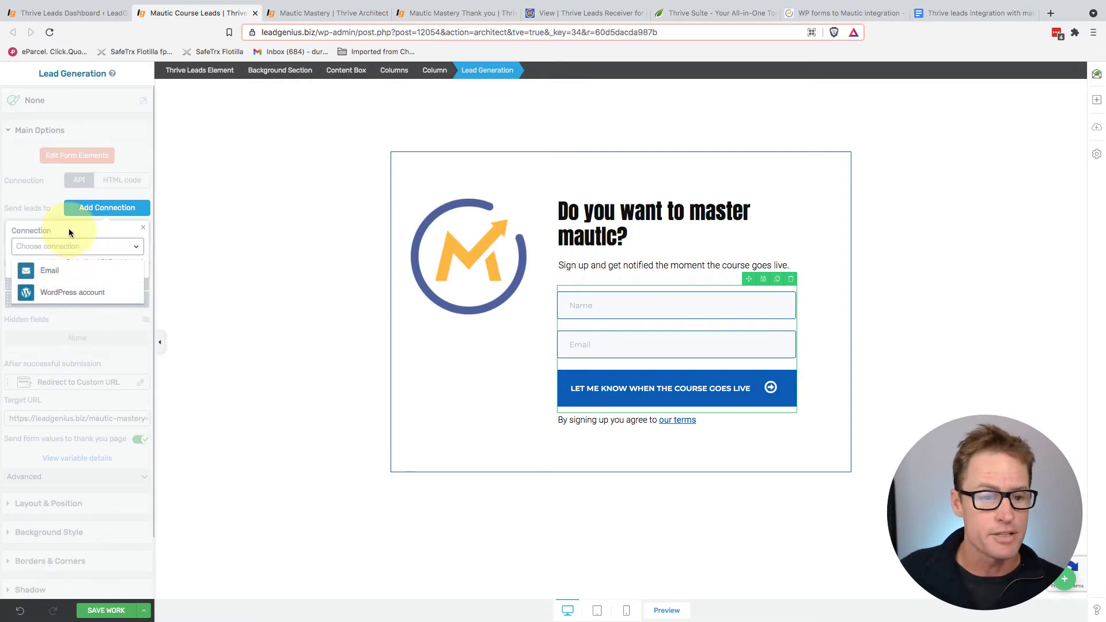
left_click(143, 230)
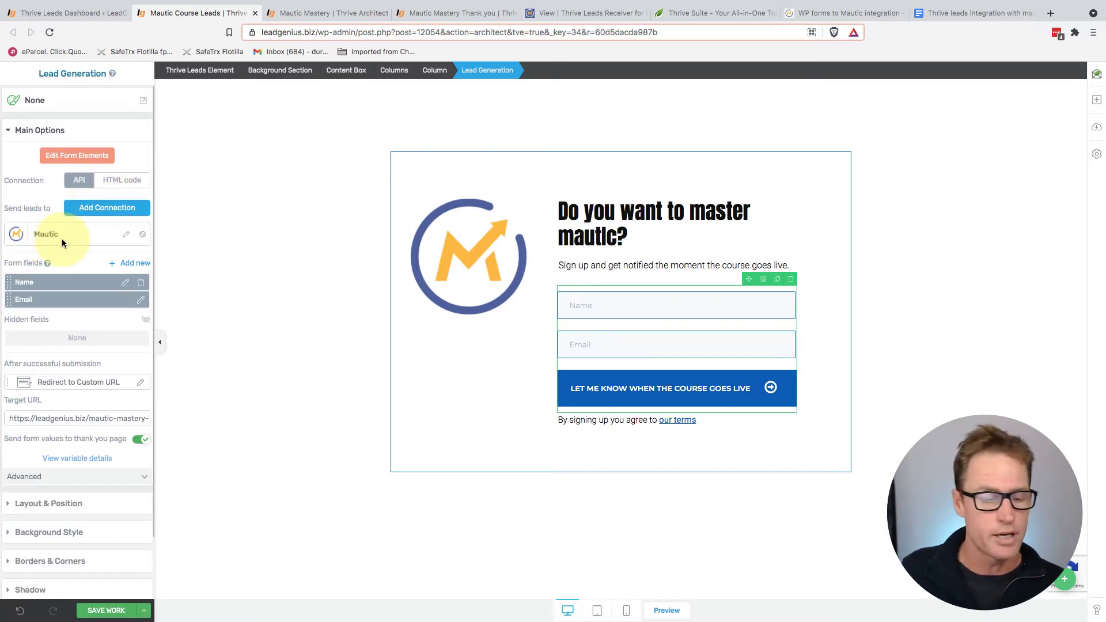
Review the form's after-submission actions without changing them, and inspect the full Target URL of the redirect.
scroll(70, 240, "down", 1)
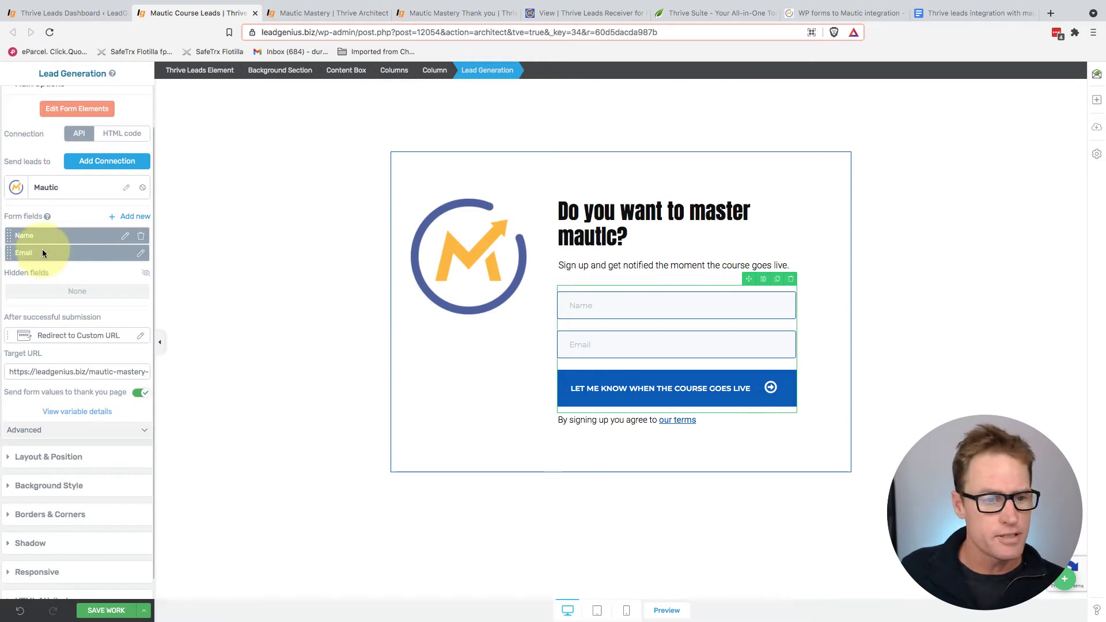
left_click(64, 336)
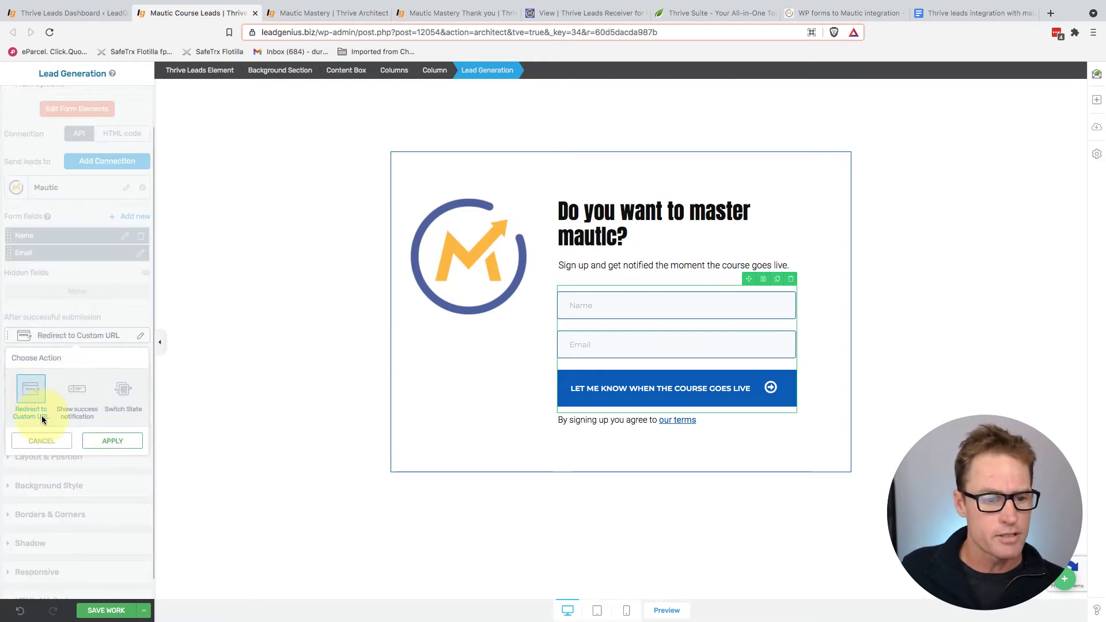
left_click(44, 442)
scroll(23, 363, "down", 1)
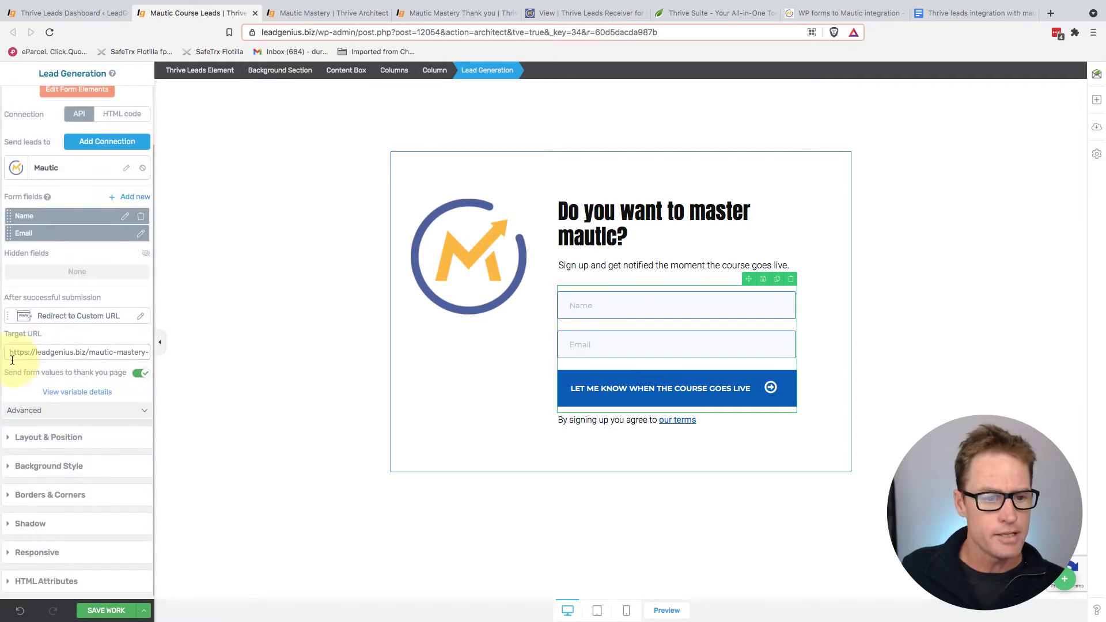
left_click_drag(9, 354, 158, 355)
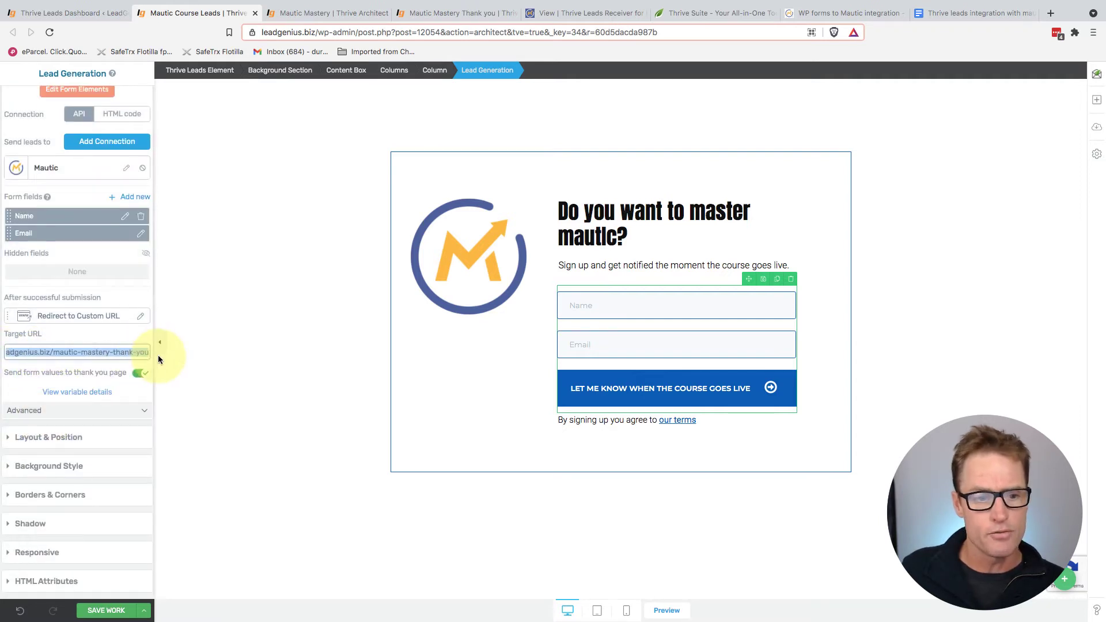
left_click(97, 354)
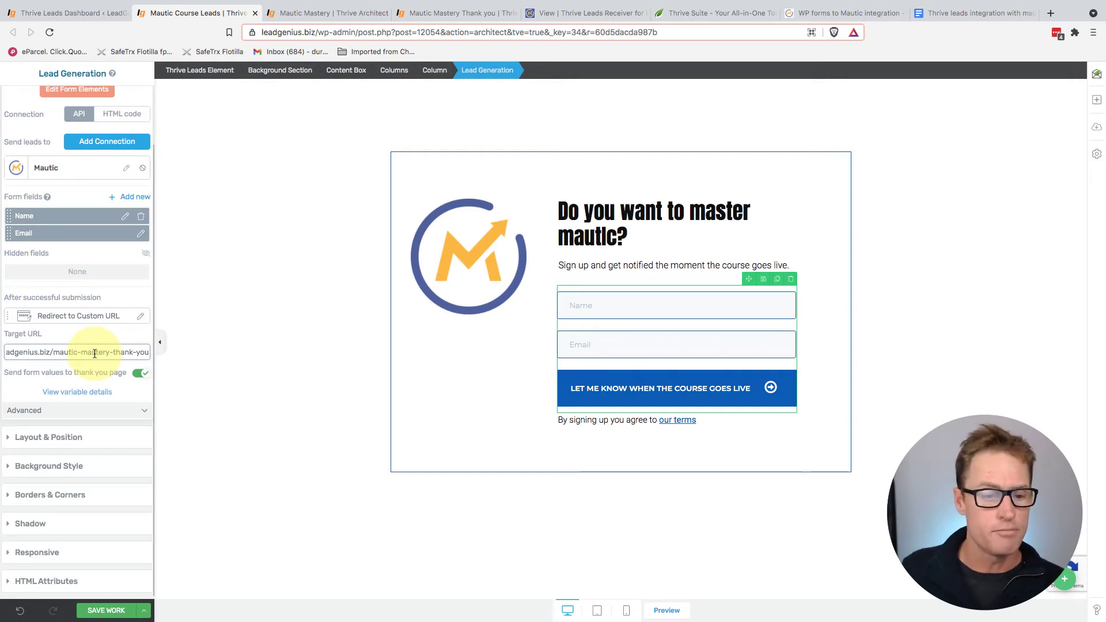
left_click_drag(12, 353, 92, 353)
left_click(108, 344)
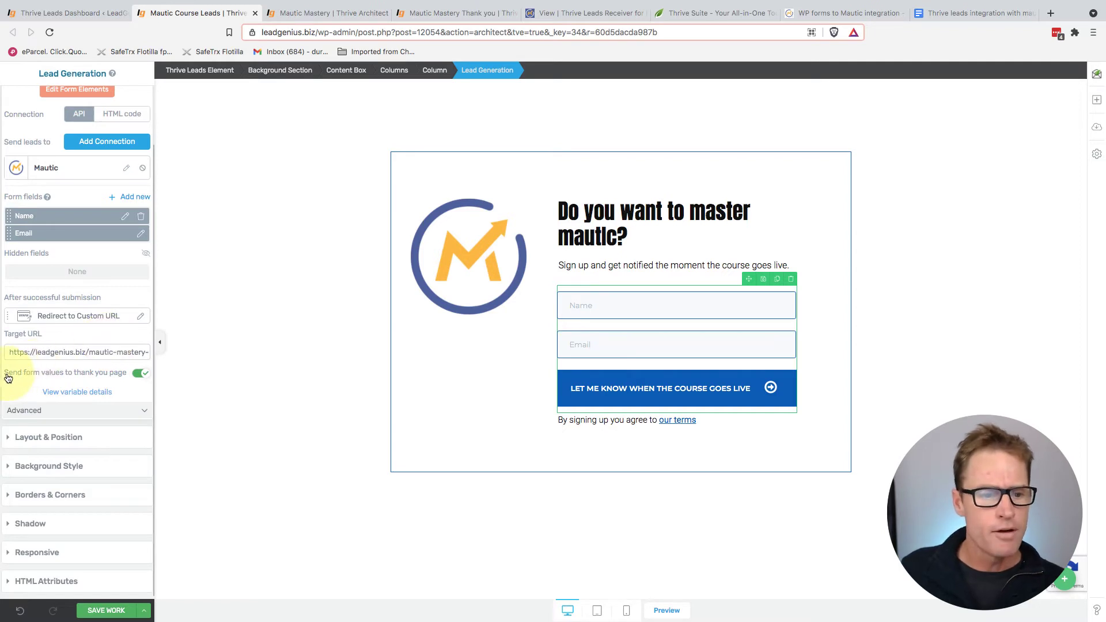
Turn sending form values to the thank you page off and on again, and view the variable details.
left_click(140, 373)
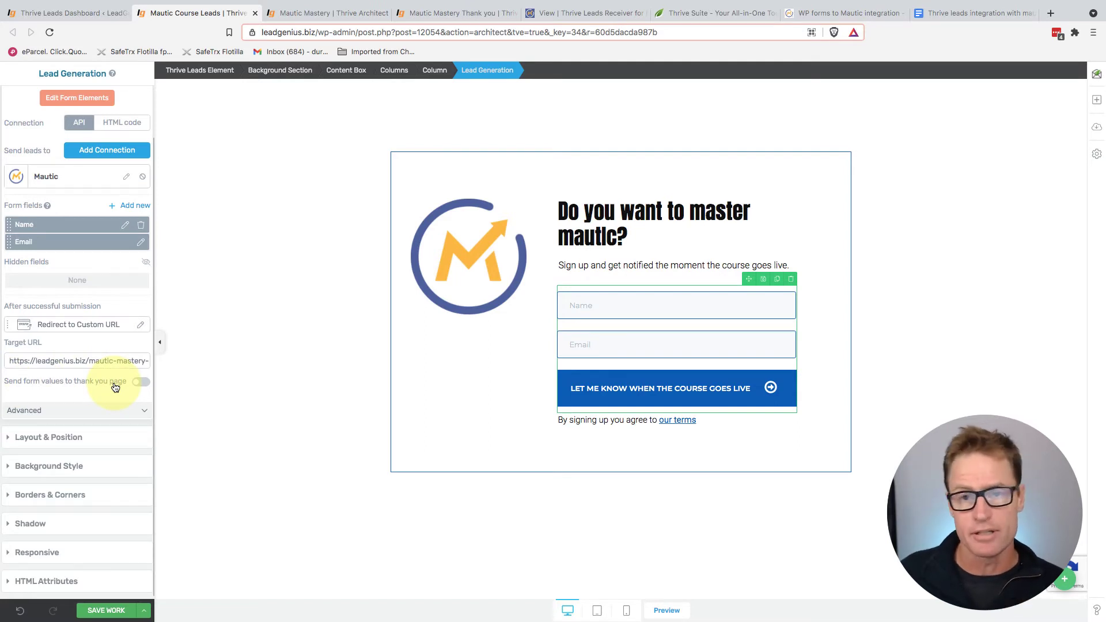
left_click(139, 382)
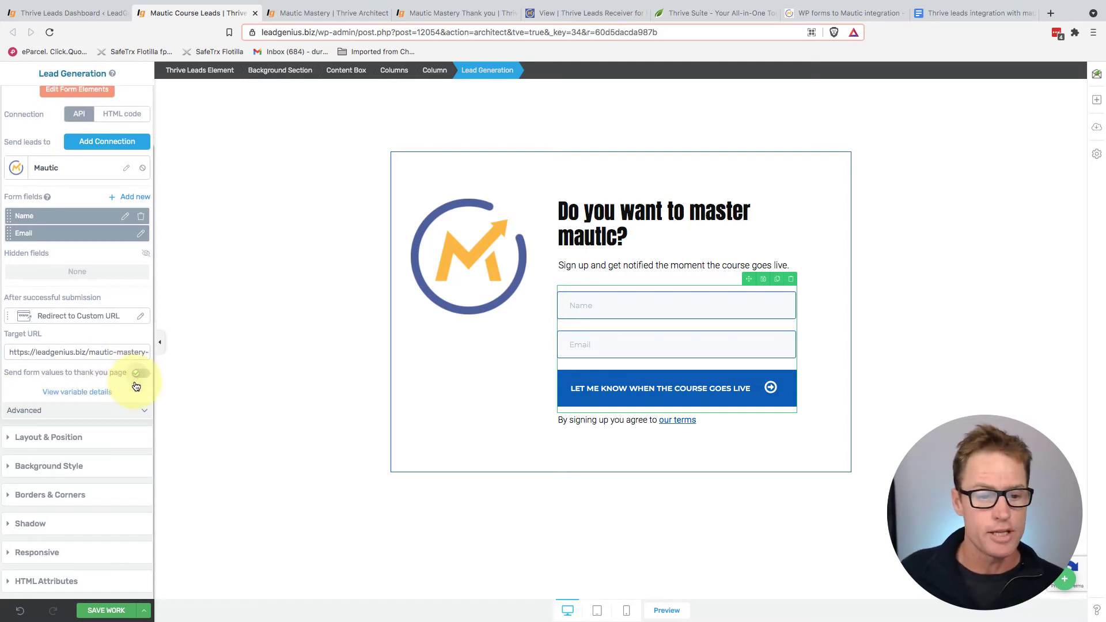
left_click(80, 394)
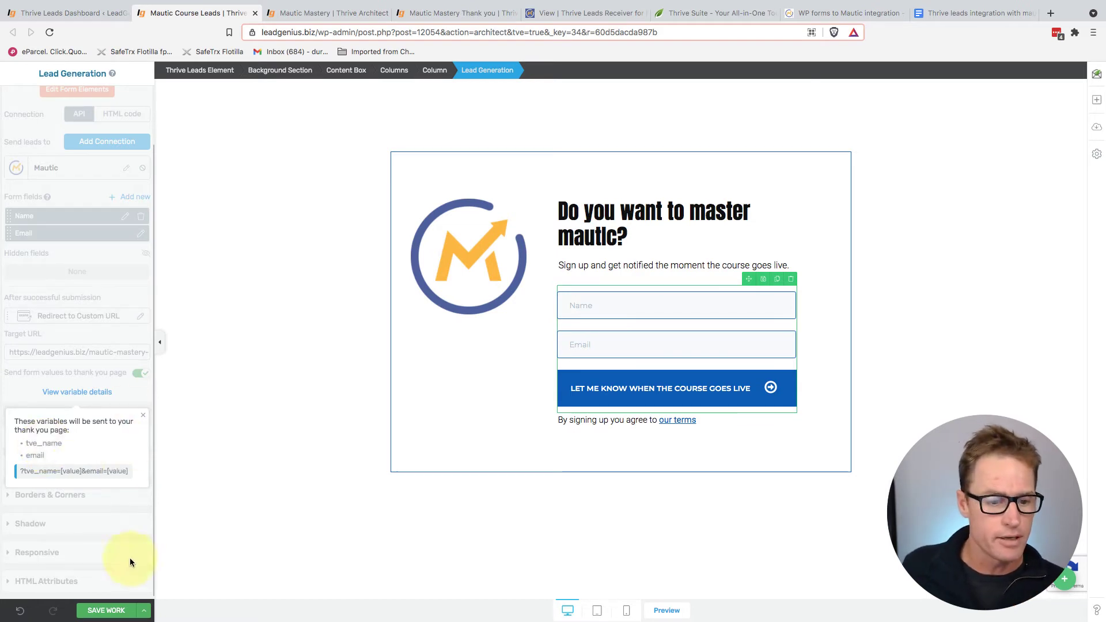
left_click(58, 397)
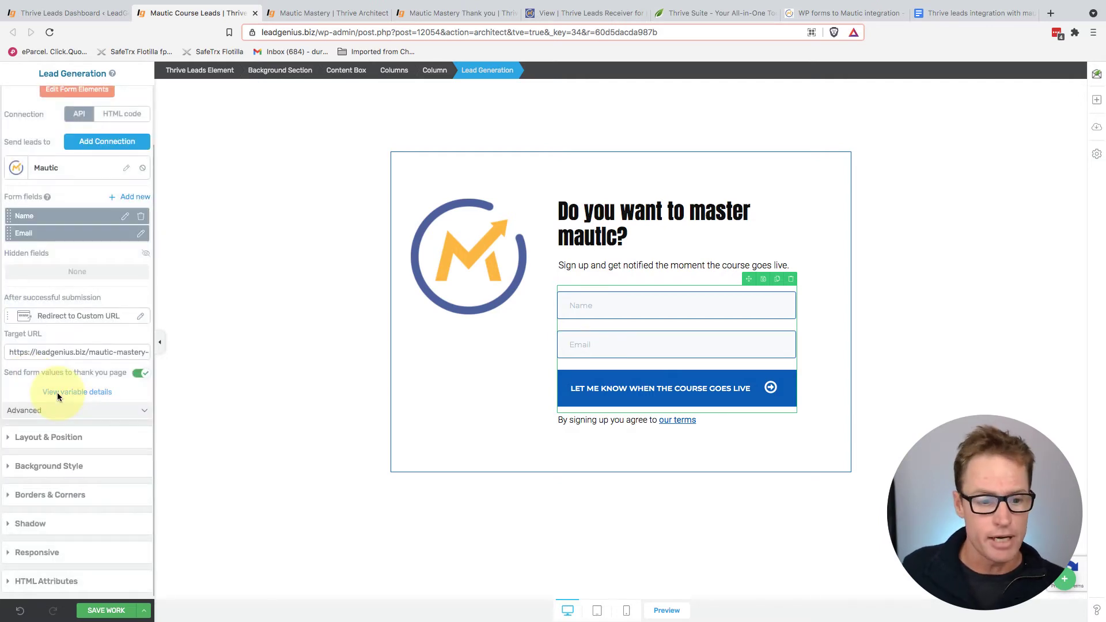
Switch to the Mautic Mastery page in Thrive Architect and select the text element holding the thrive_leads shortcode with id 12054.
left_click(321, 14)
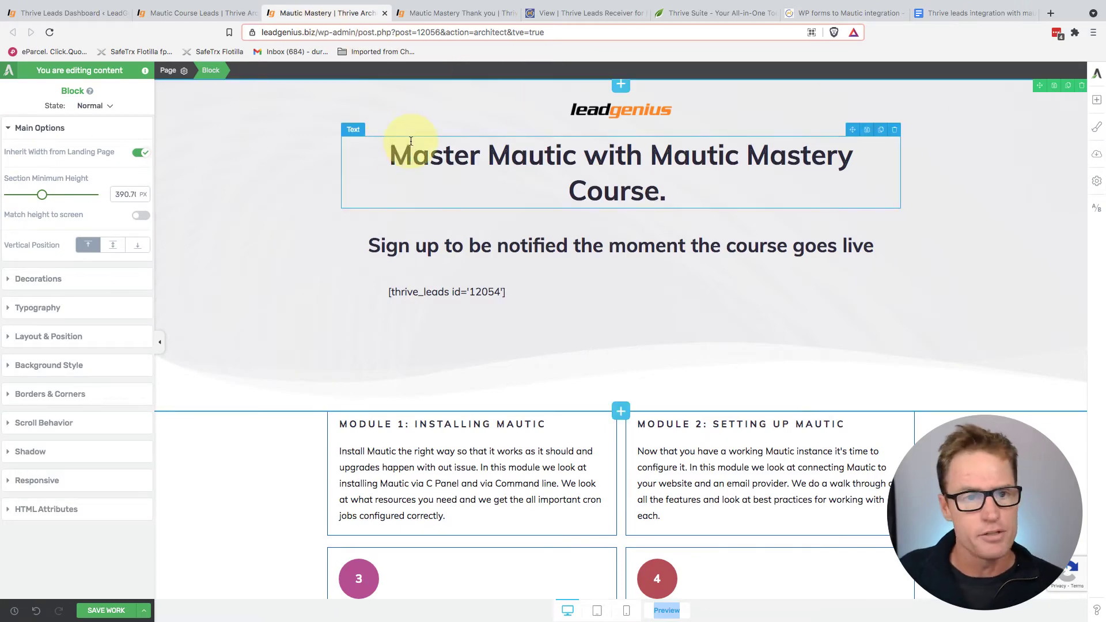
left_click(517, 294)
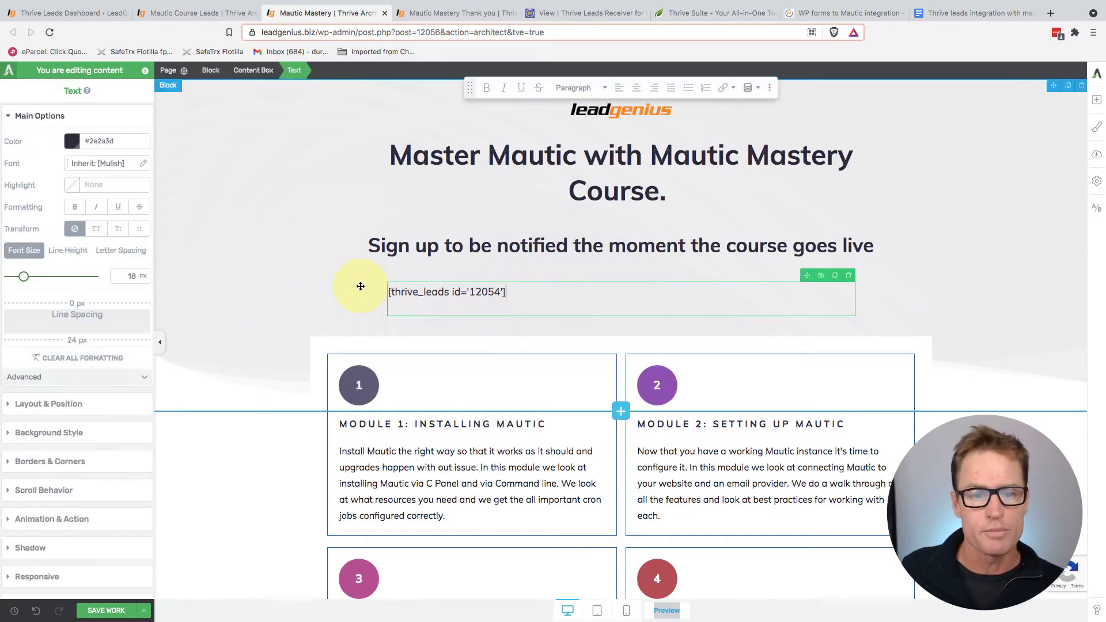
Save the Mautic Mastery page and view the opt-in form on the live page in the private browser window.
left_click(374, 294)
left_click(113, 614)
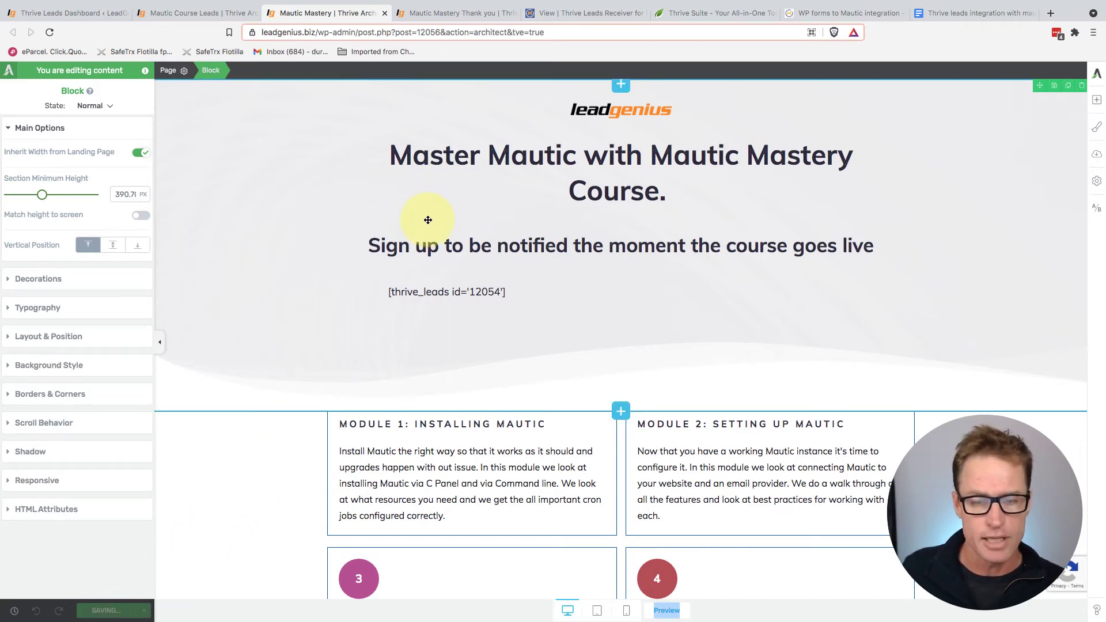
key("ctrl+Right")
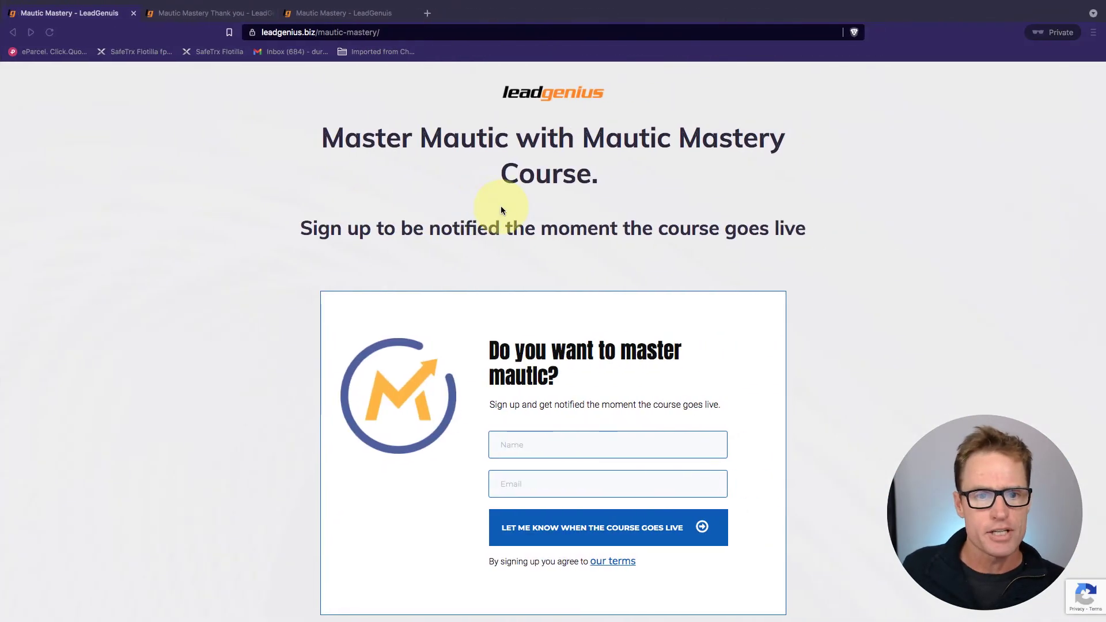
scroll(214, 181, "down", 2)
scroll(214, 180, "up", 2)
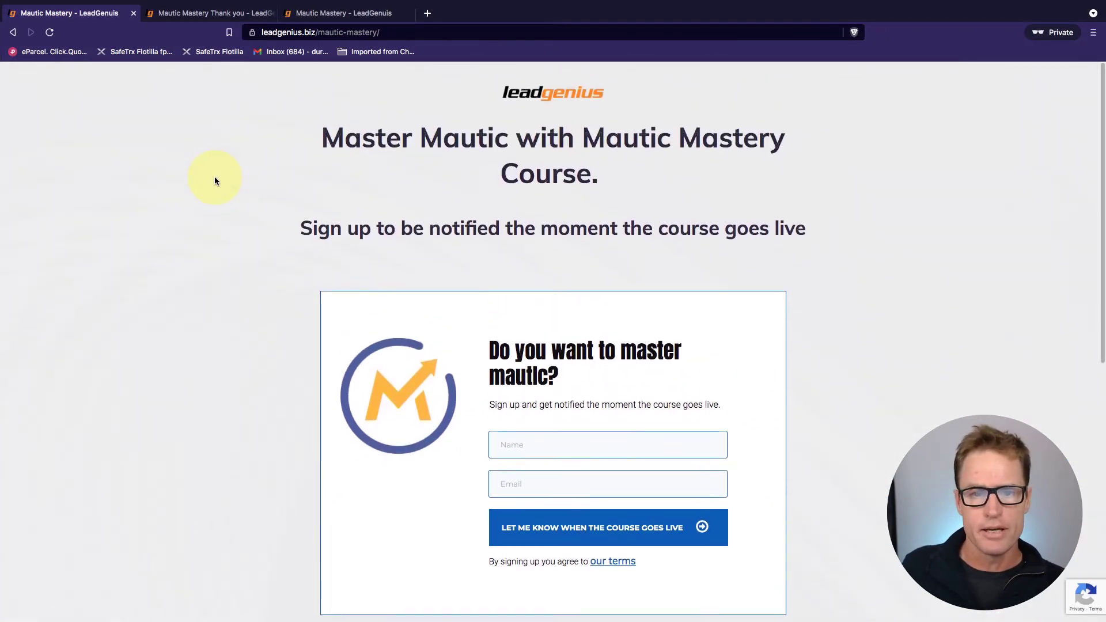
scroll(518, 239, "down", 2)
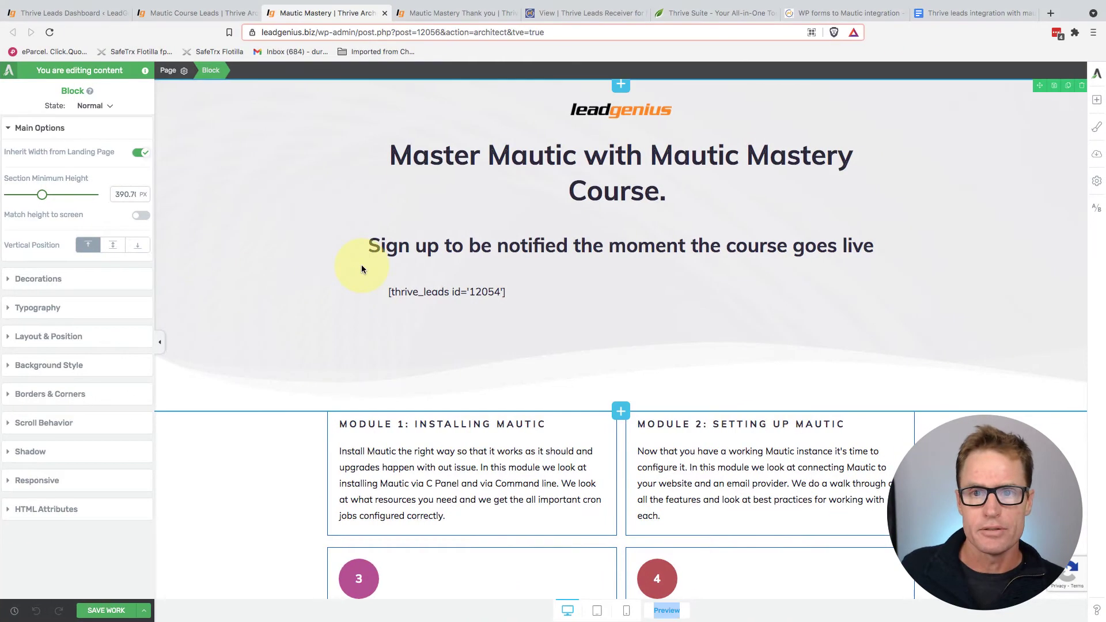
Switch to Mautic, open the Thrive Leads Receiver form's fields for editing, and compare them with the live opt-in form.
left_click(568, 14)
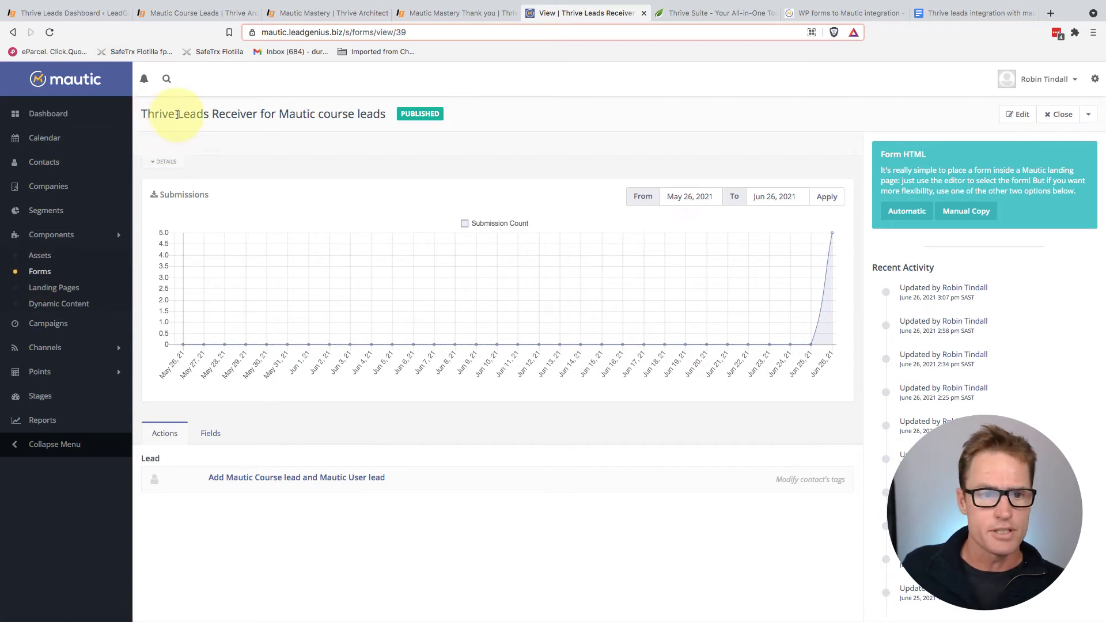
left_click(1009, 121)
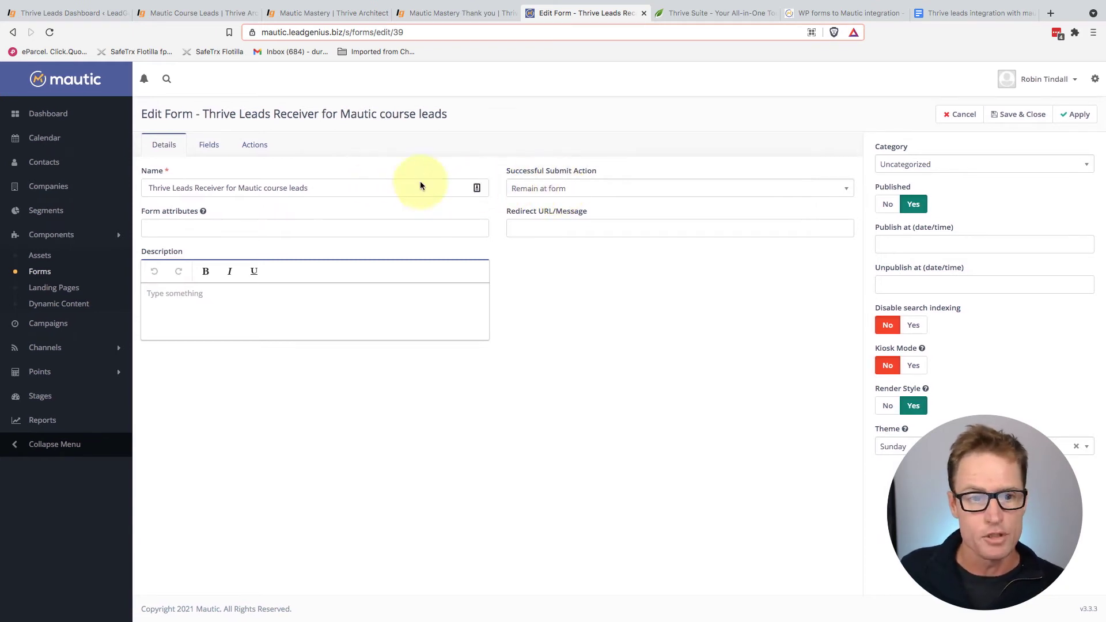
left_click(204, 147)
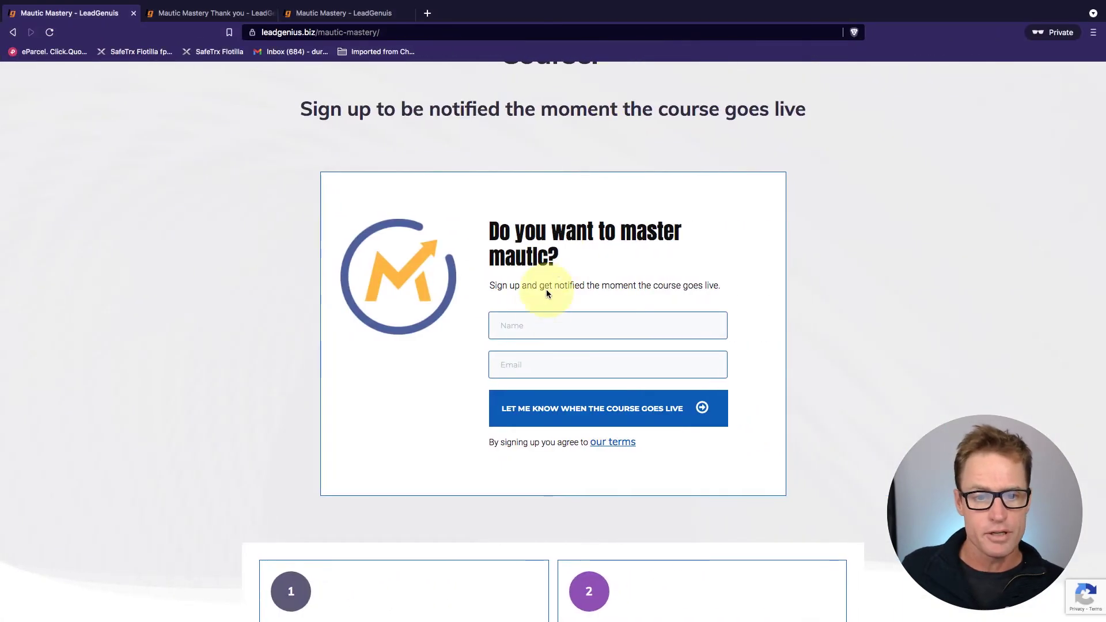
key("ctrl+Left")
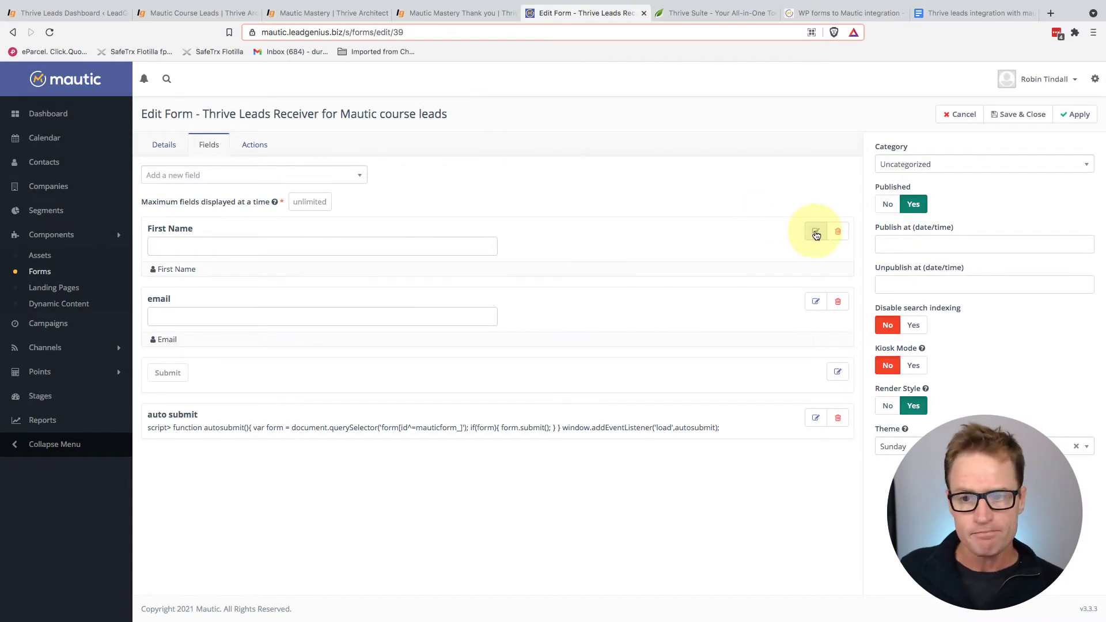
Inspect the First Name field's contact mapping and HTML name, compare it with the Thrive Leads form's variable details, and leave it unchanged.
left_click(816, 233)
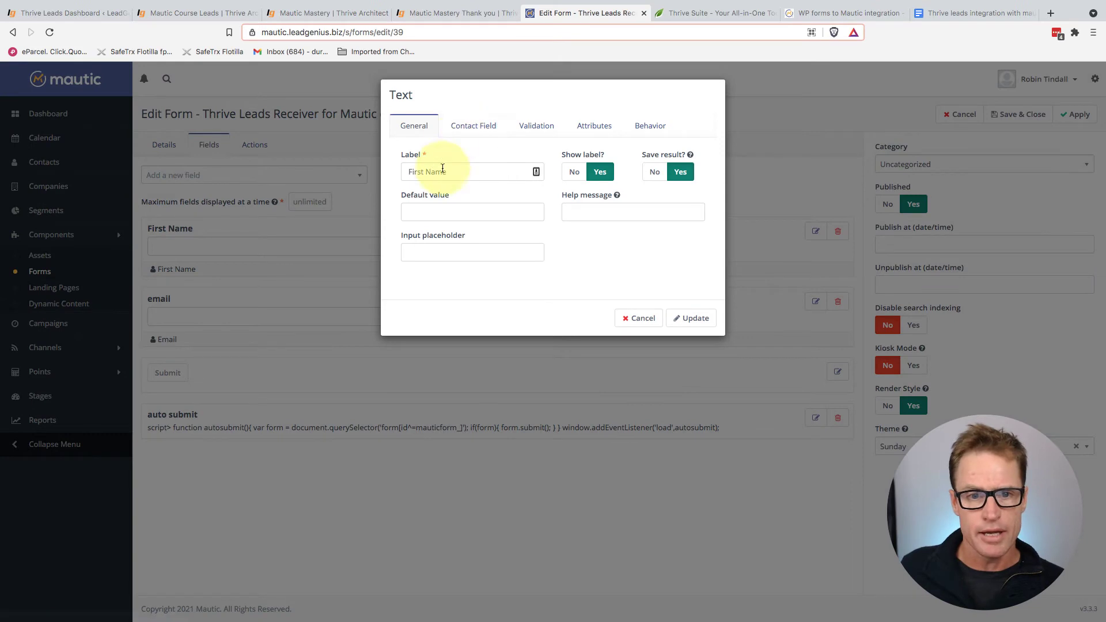
left_click(468, 128)
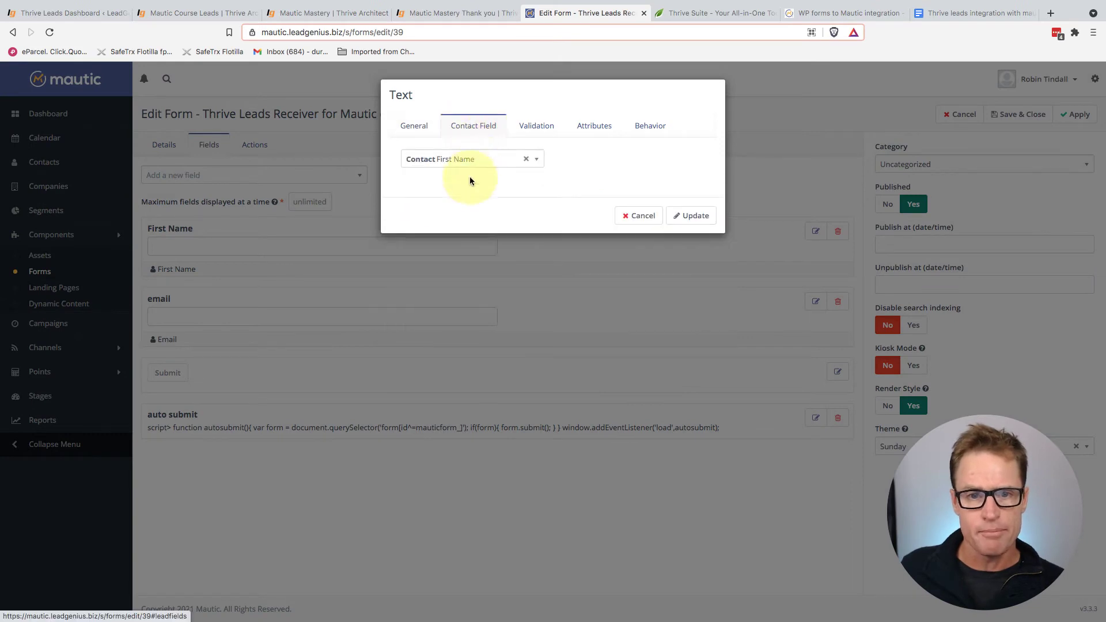
left_click(585, 133)
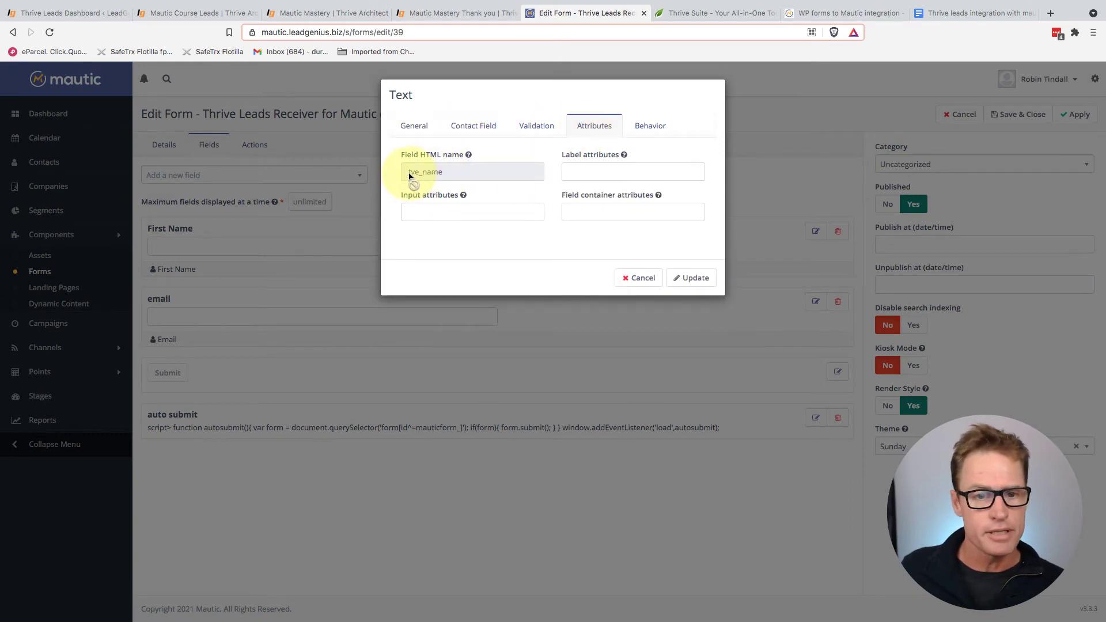
left_click(205, 13)
left_click(66, 393)
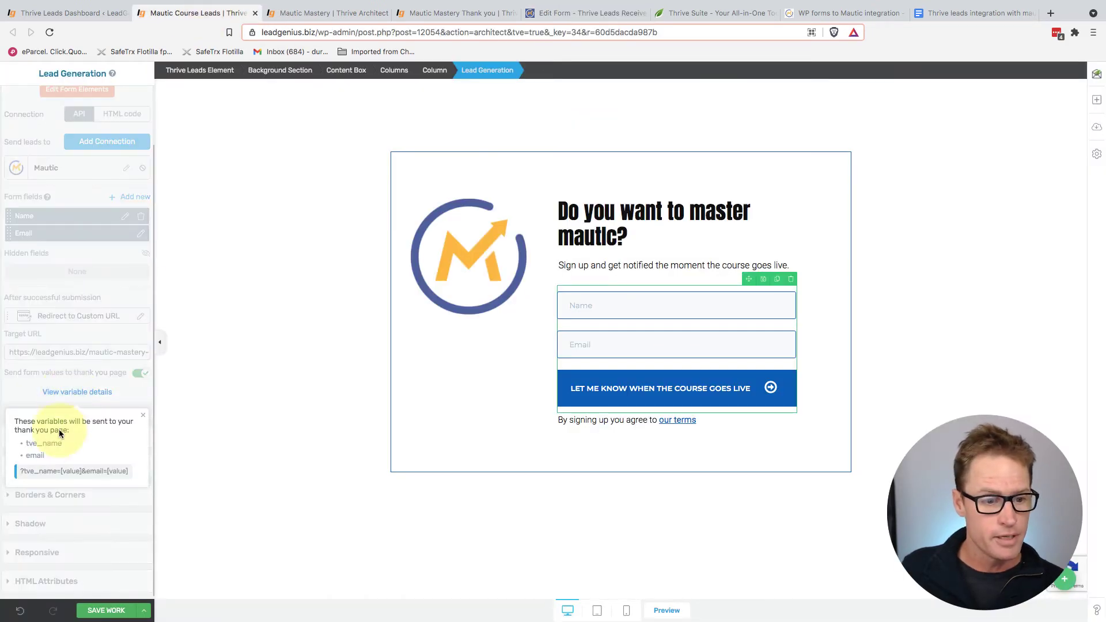
left_click(565, 13)
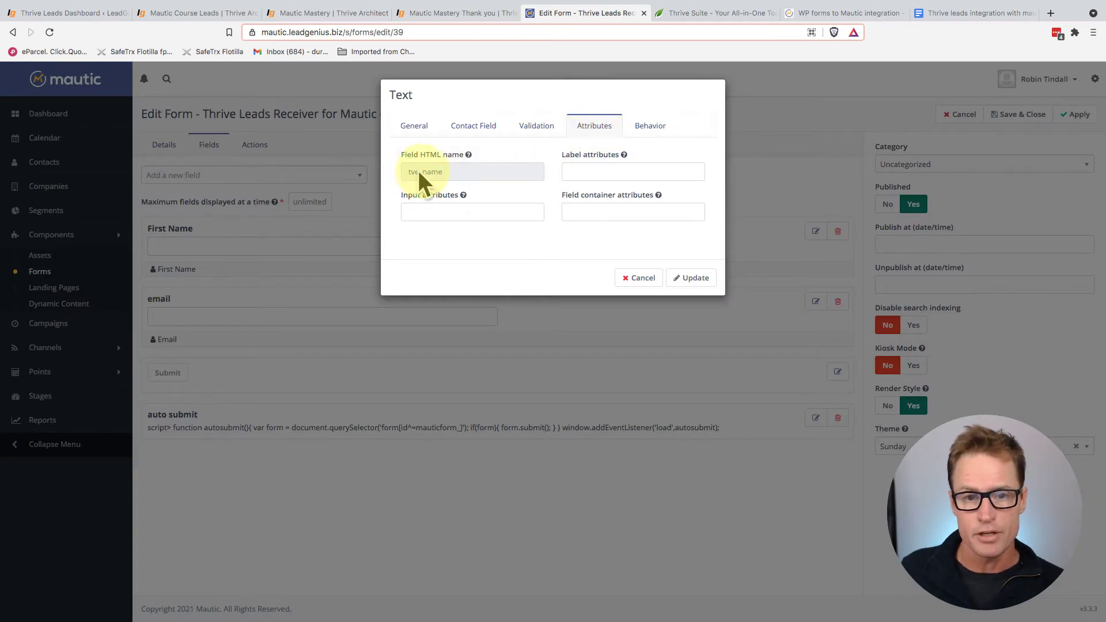
left_click(640, 283)
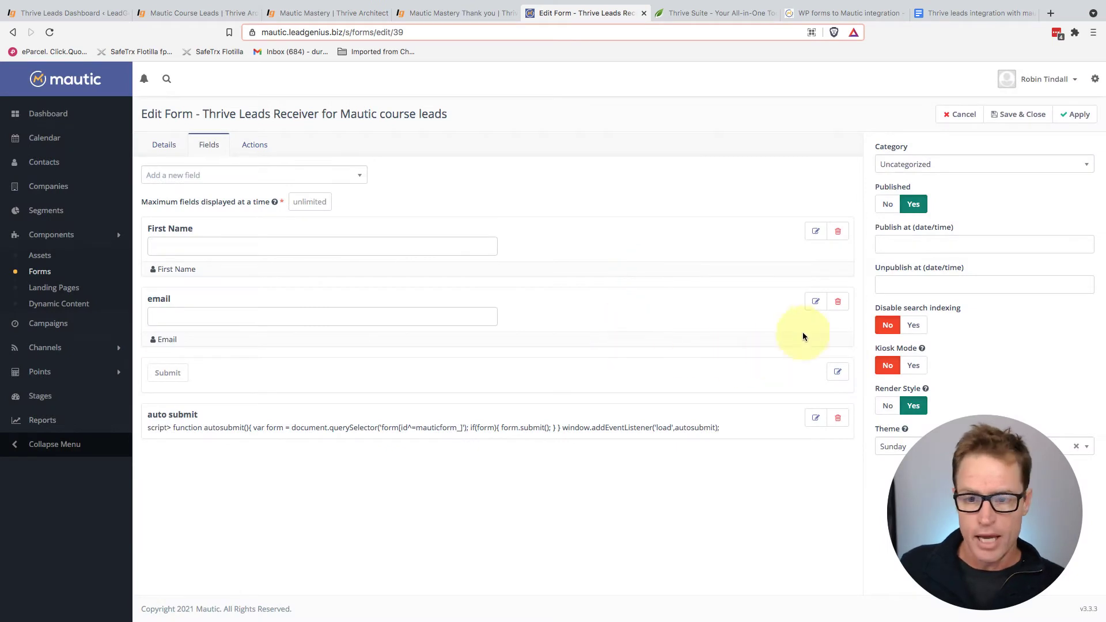
Inspect the email field's HTML name in its attributes and leave the field unchanged.
left_click(816, 302)
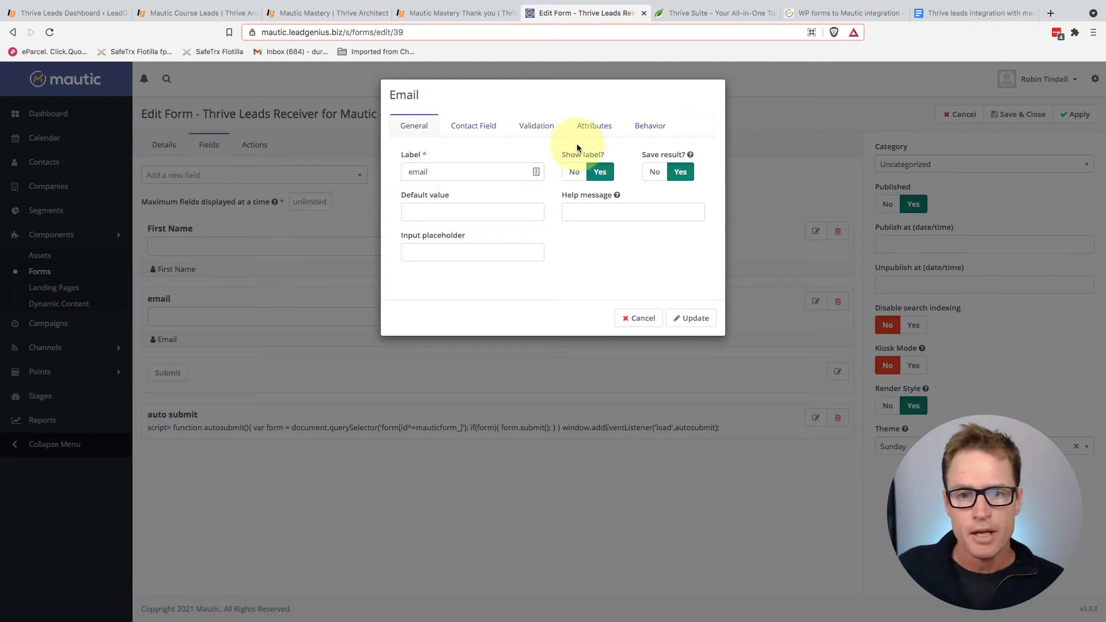
left_click(594, 128)
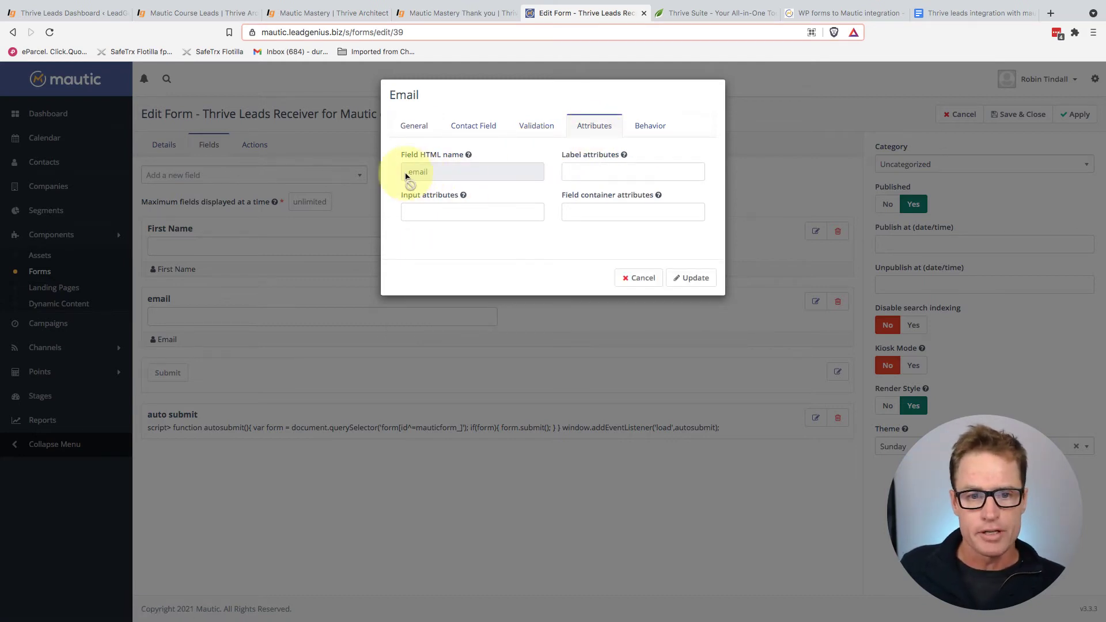
left_click(638, 279)
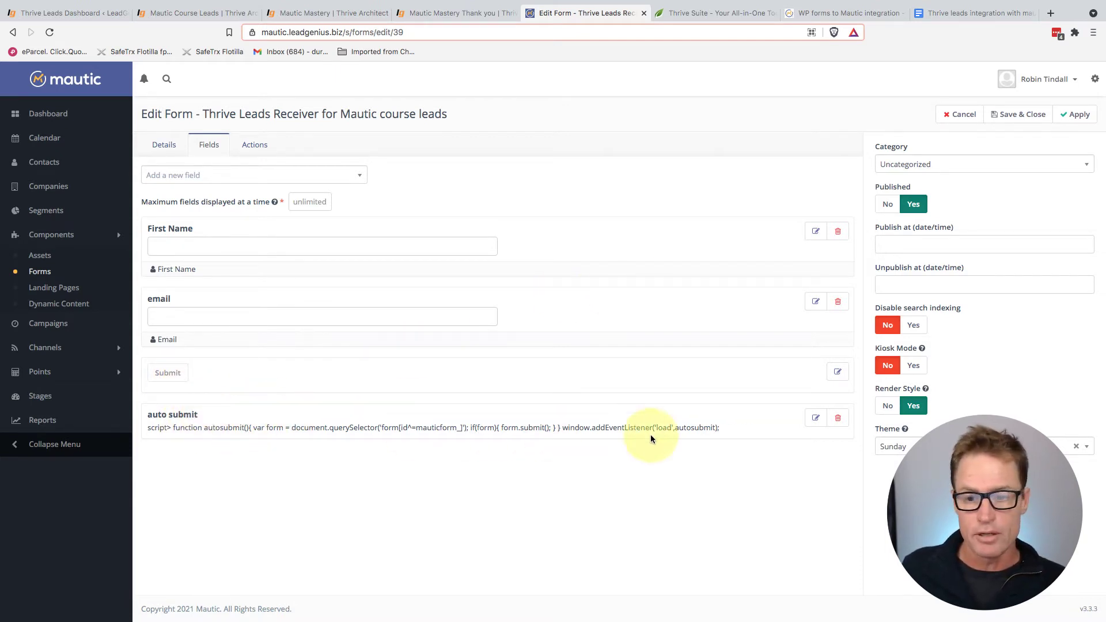
Review the script in the auto submit HTML area's properties and leave without changing it.
left_click(815, 417)
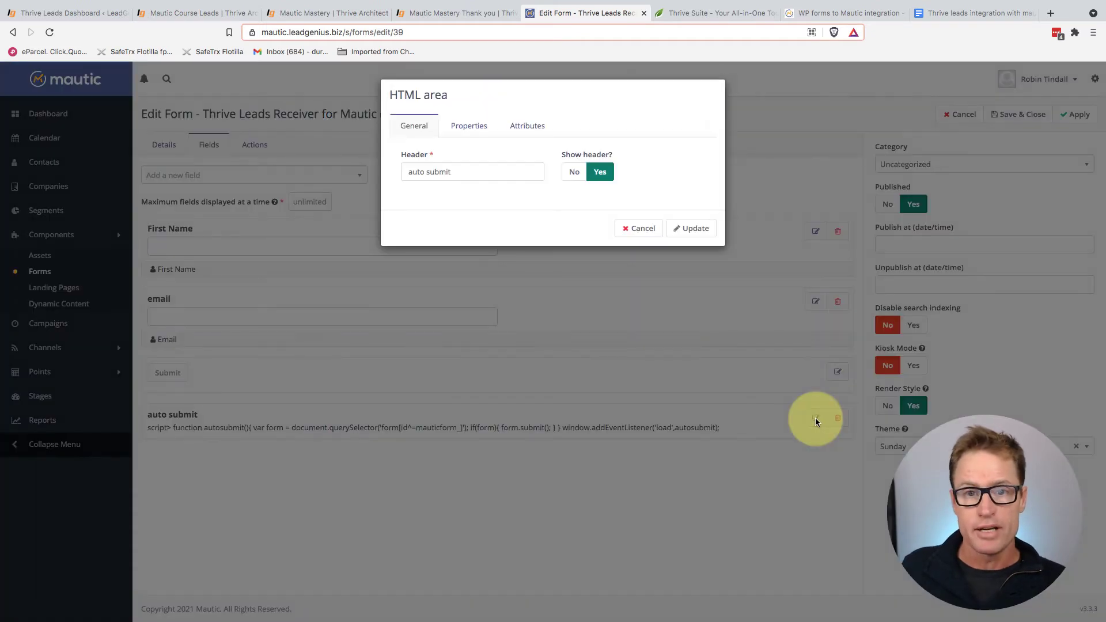
left_click(470, 127)
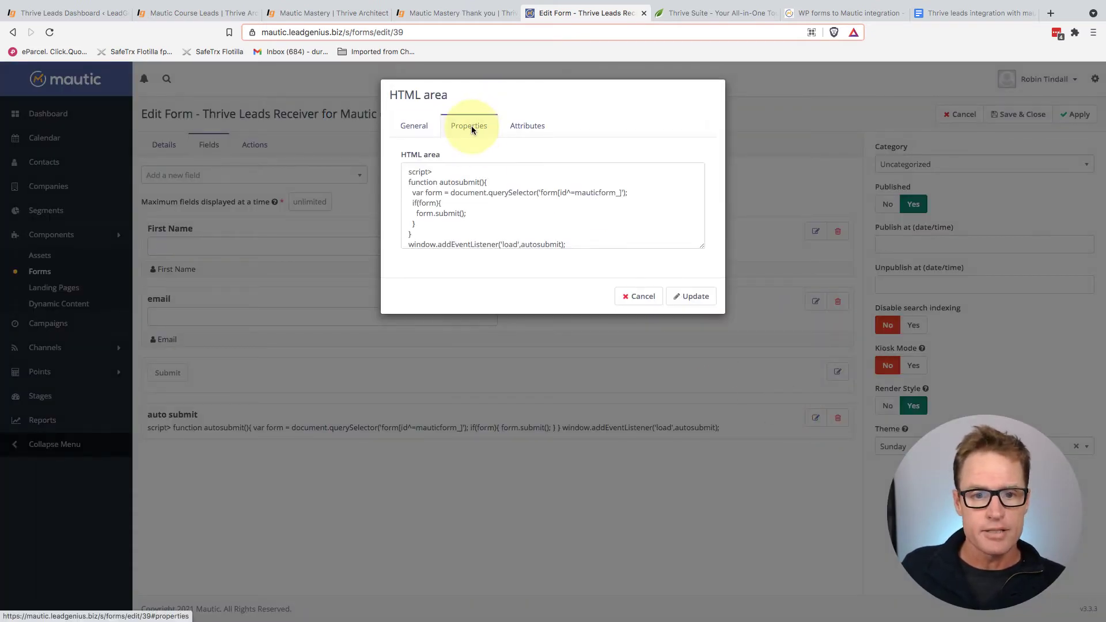
left_click(409, 173)
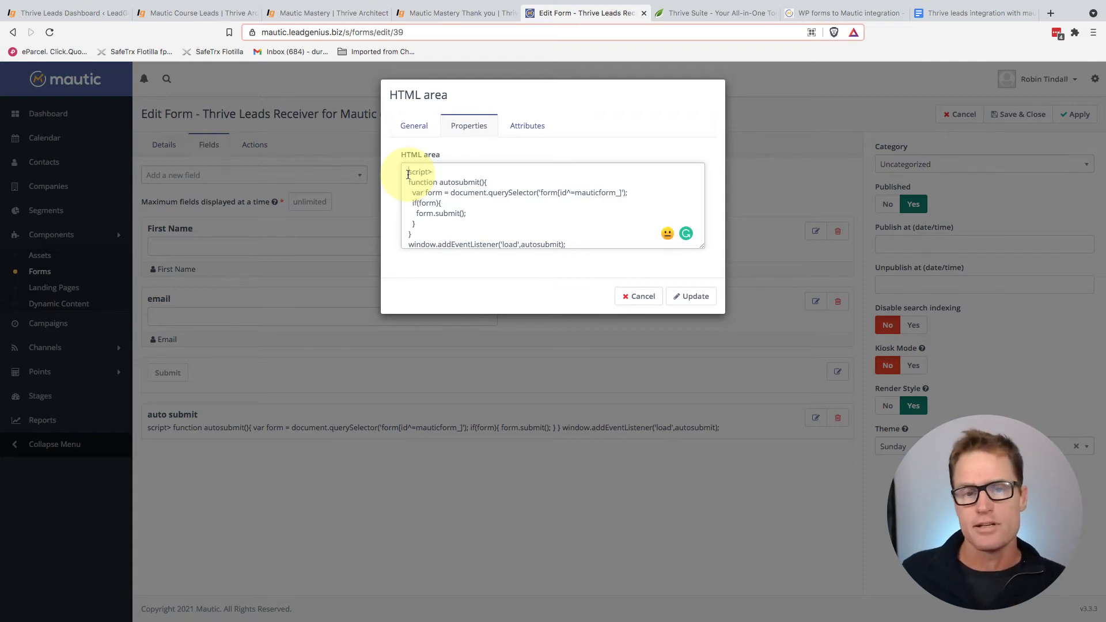
left_click(639, 299)
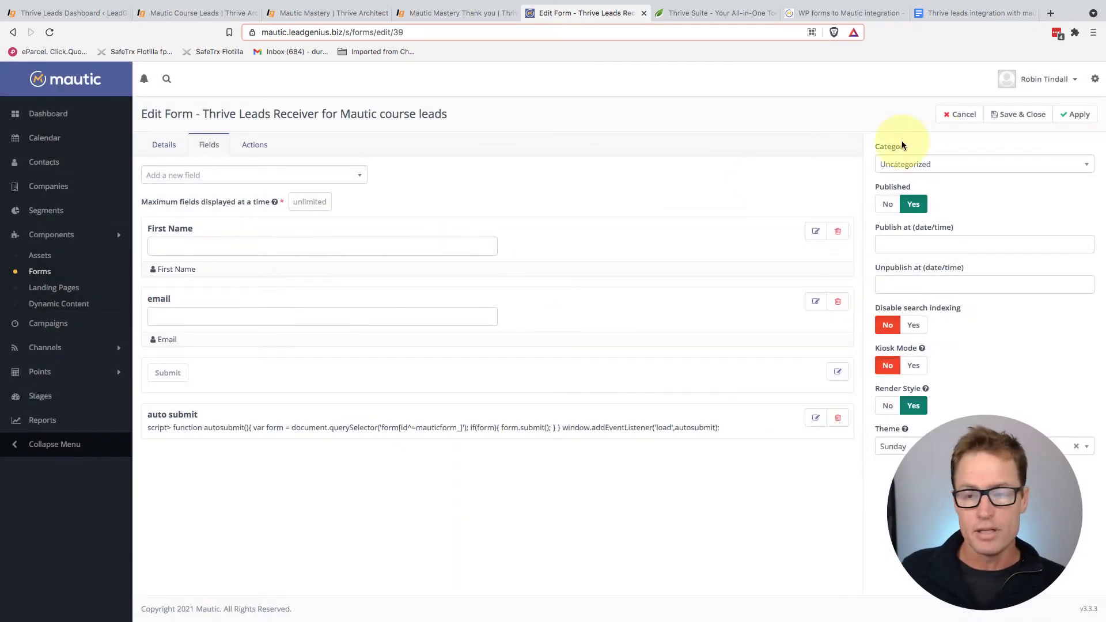
Save and close the receiver form, and view its automatic JavaScript embed code.
left_click(1021, 117)
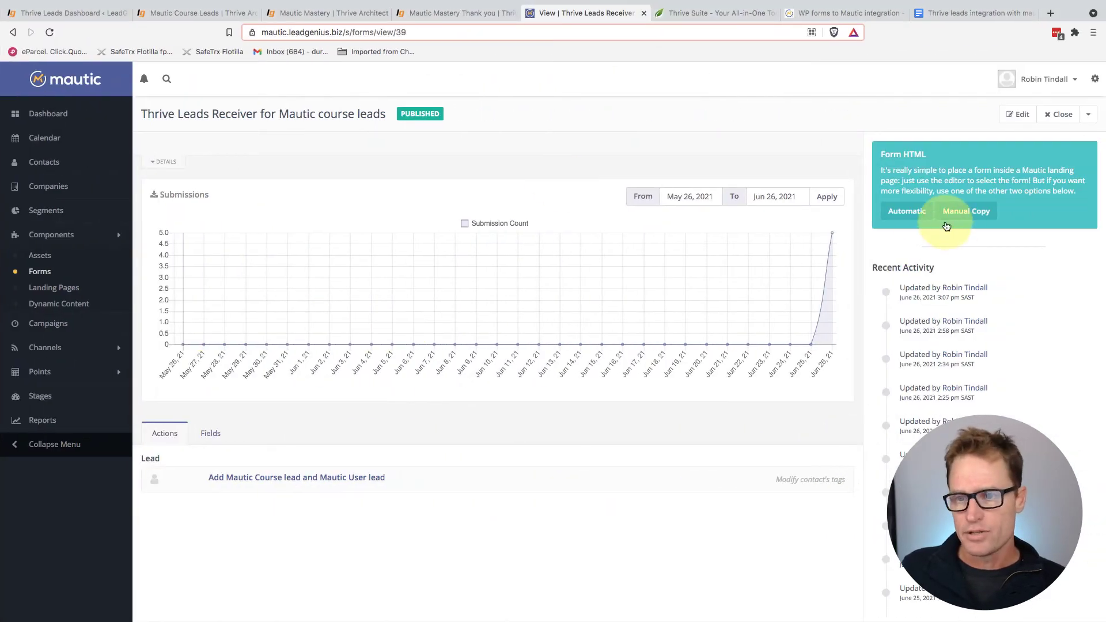
left_click(908, 212)
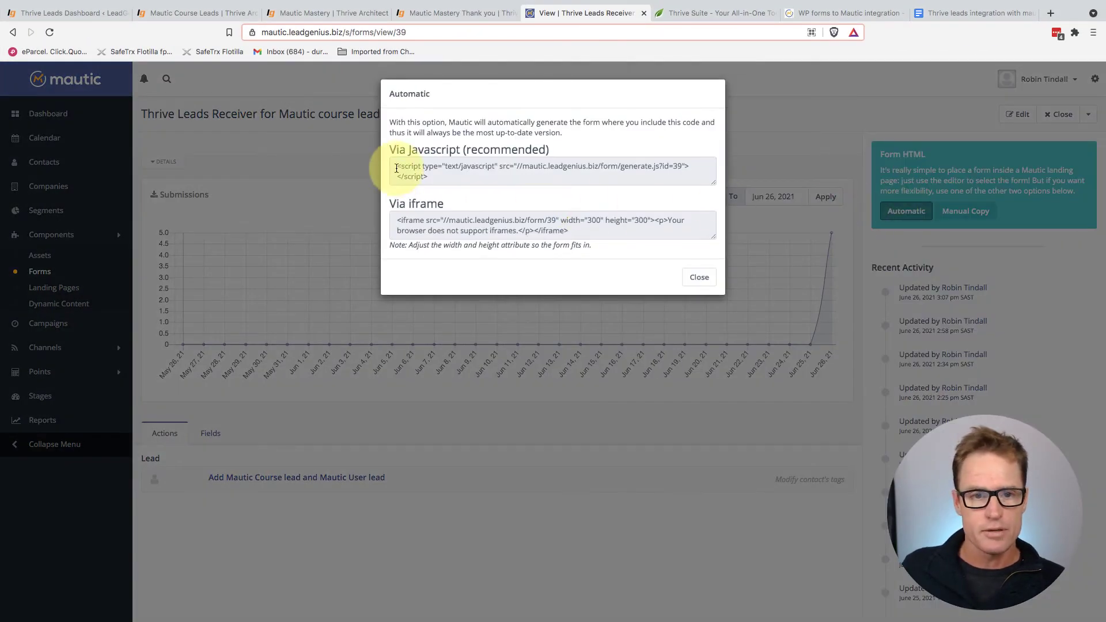
left_click(419, 174)
left_click(344, 105)
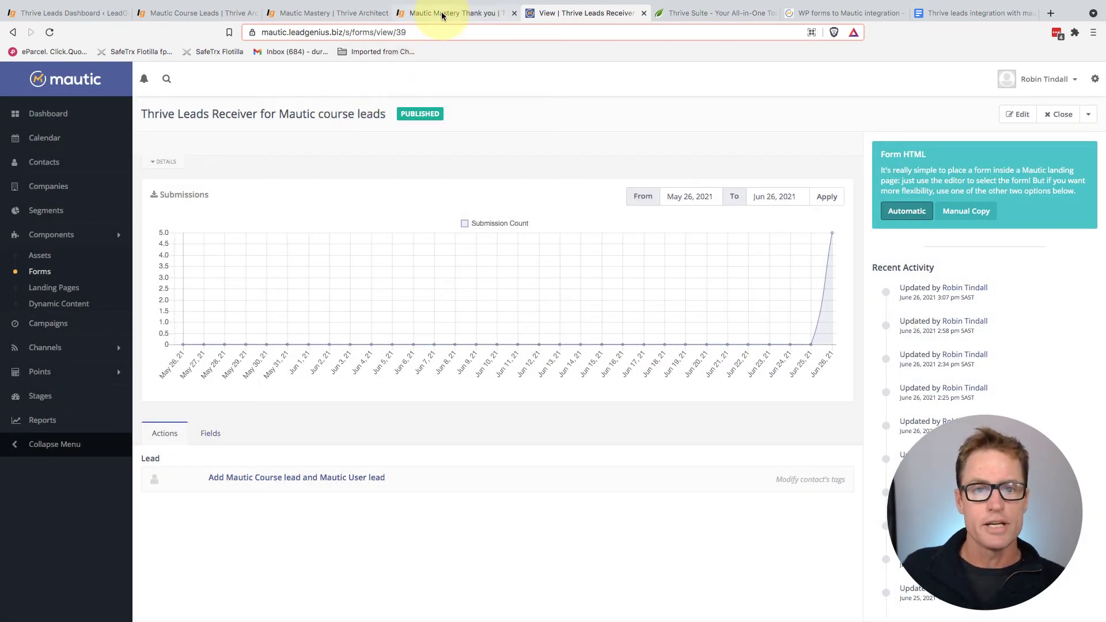
Switch to the Mautic Mastery Thank you page in Thrive Architect and locate the Custom HTML element among the building blocks.
left_click(442, 15)
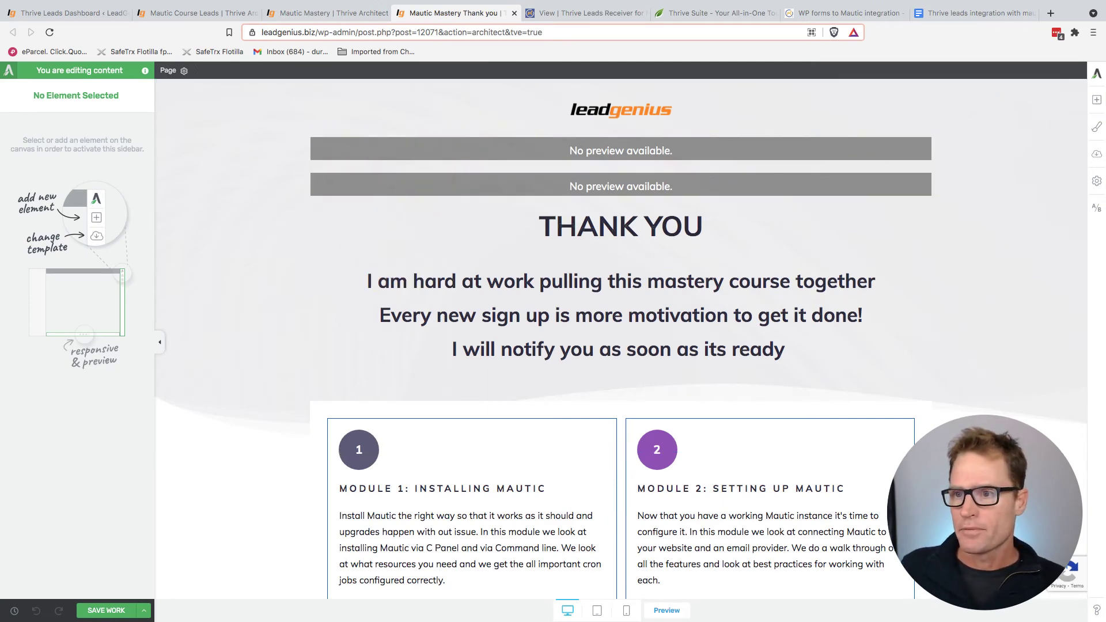
left_click(1097, 100)
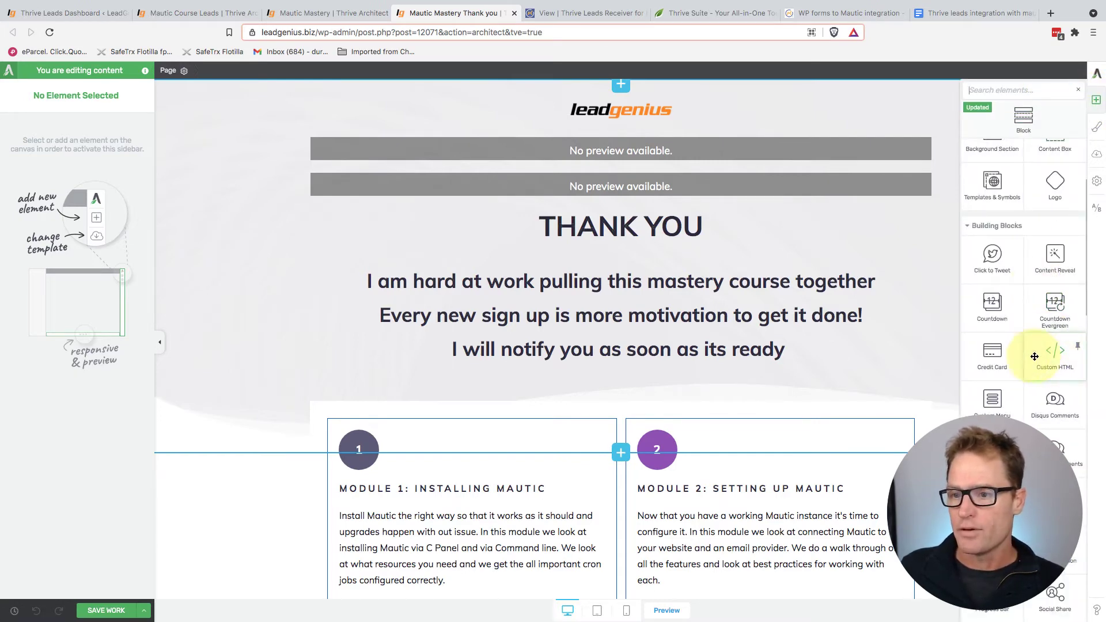
left_click(904, 113)
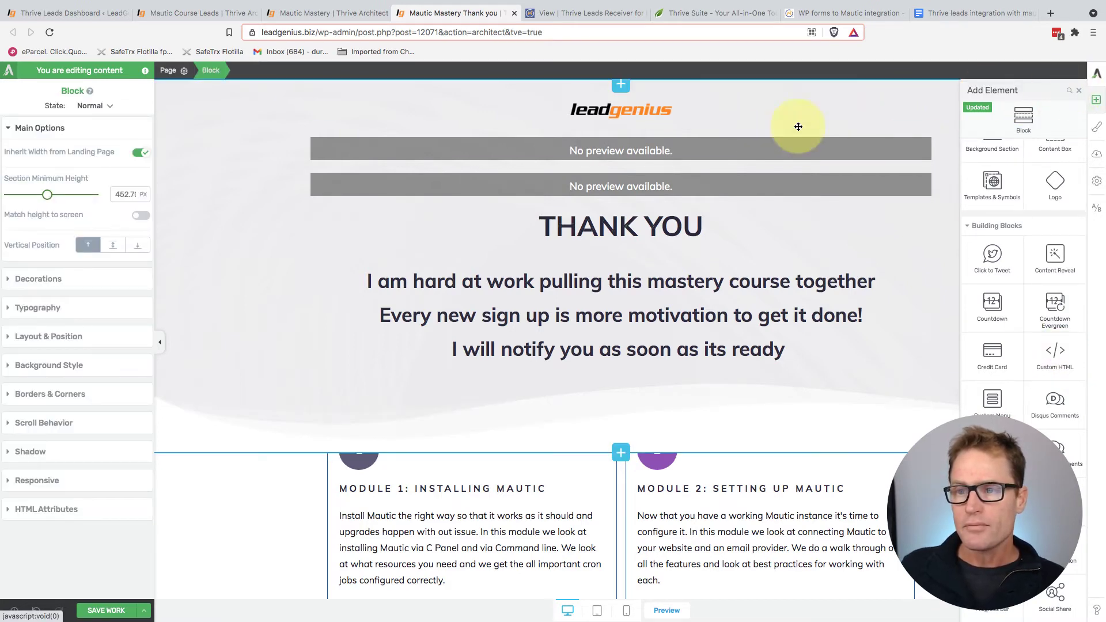
Inspect the Mautic form embed script in the thank you page's first Custom HTML element, leaving it unchanged.
left_click(657, 155)
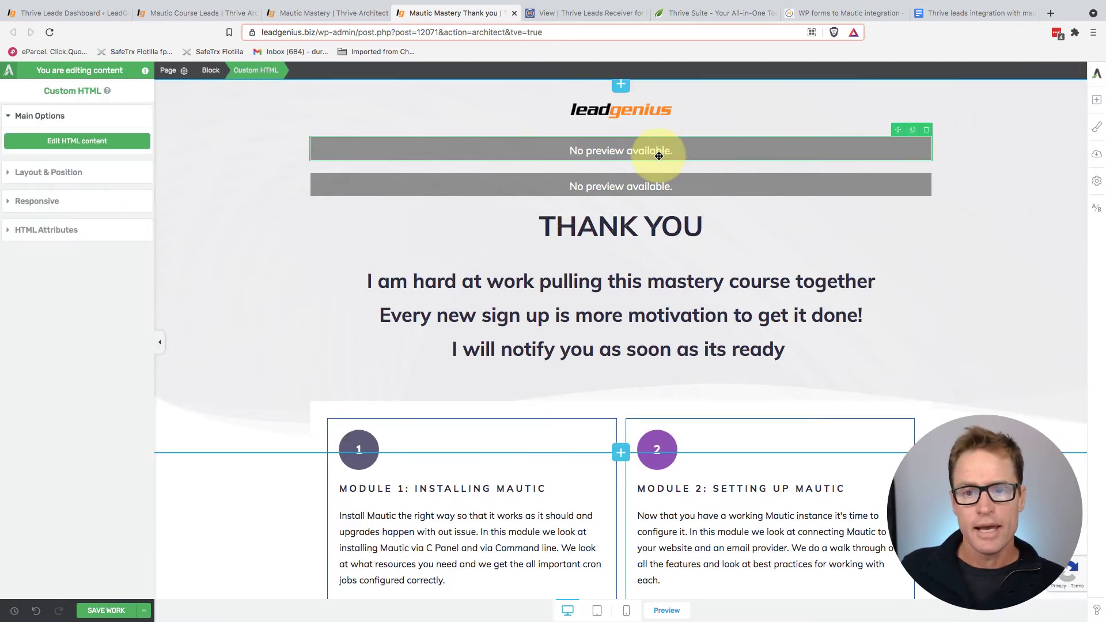
left_click(63, 142)
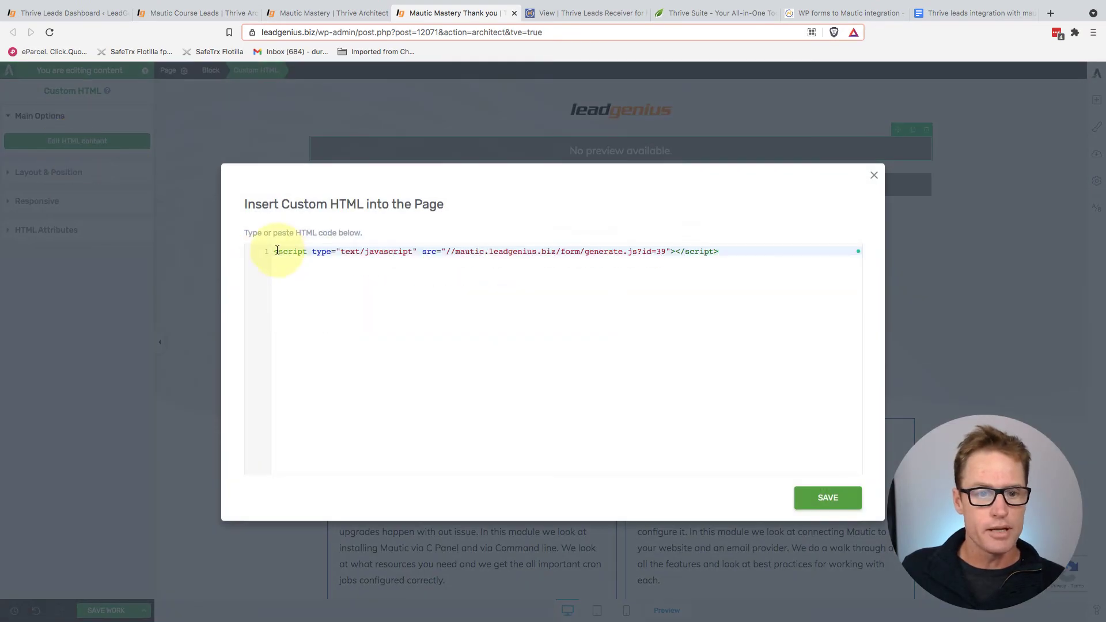
left_click_drag(274, 253, 746, 254)
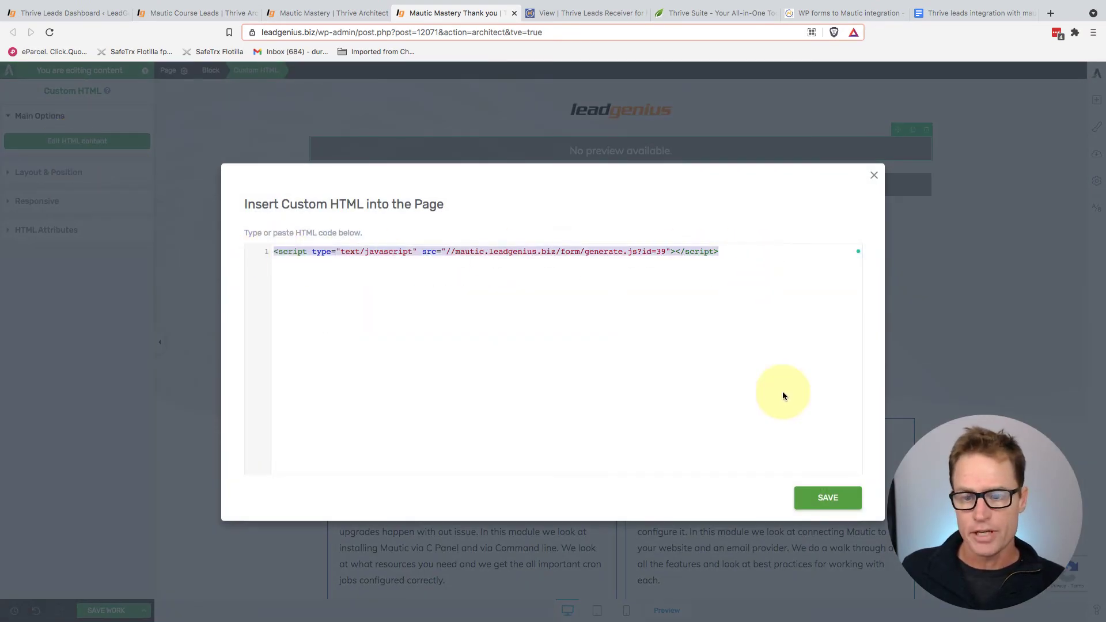
left_click(874, 176)
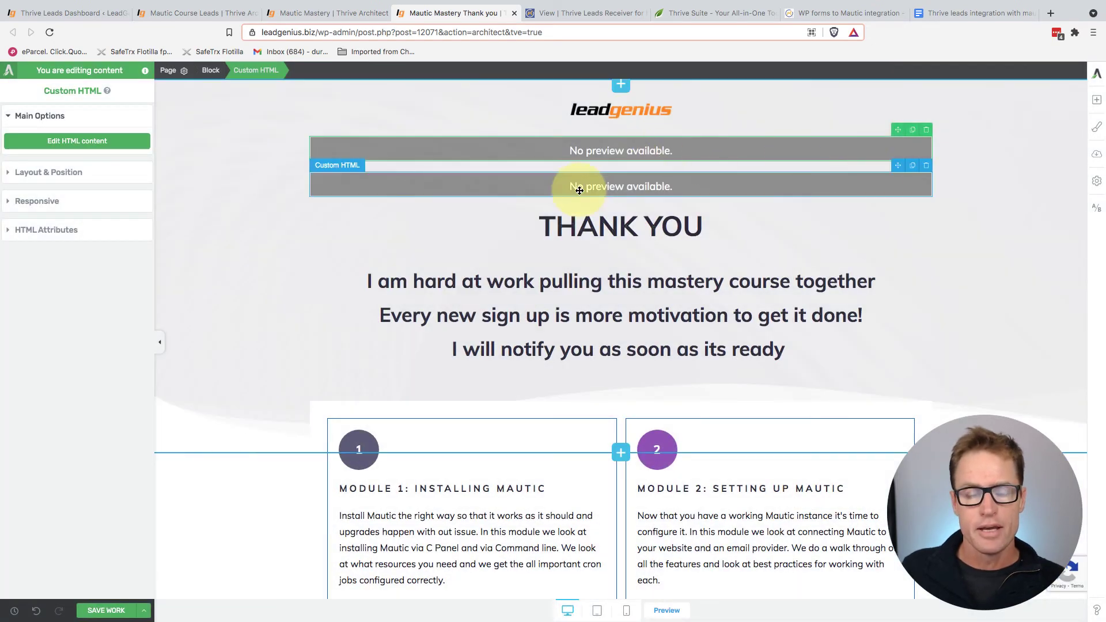
Review the URL parameter script in the second Custom HTML element without changing it, and stop the save reminders for this work.
left_click(625, 186)
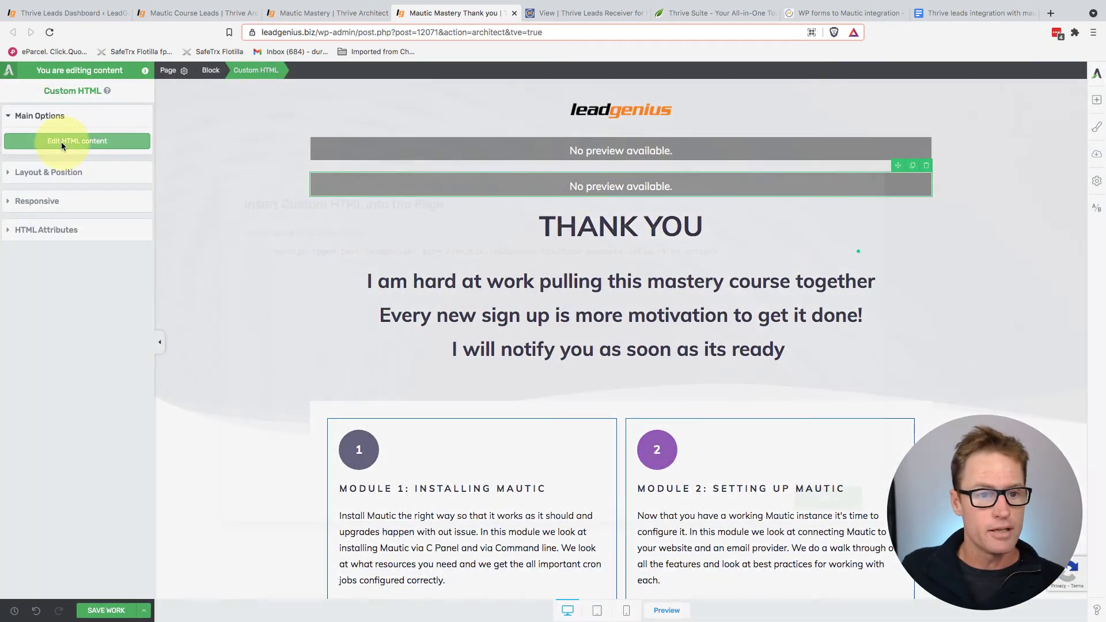
left_click(61, 142)
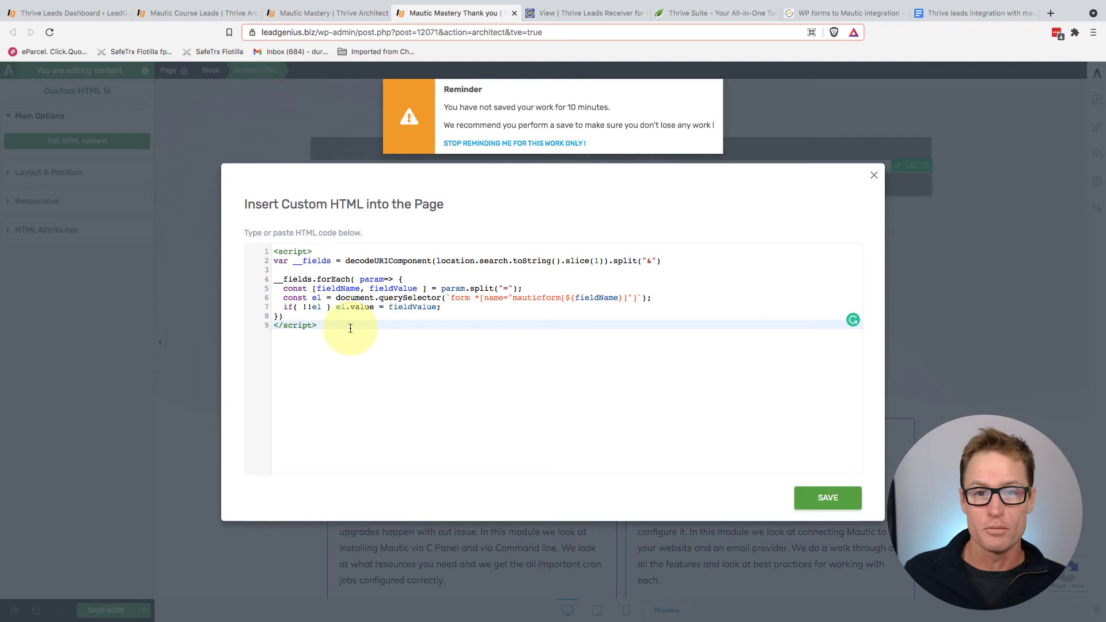
left_click(467, 143)
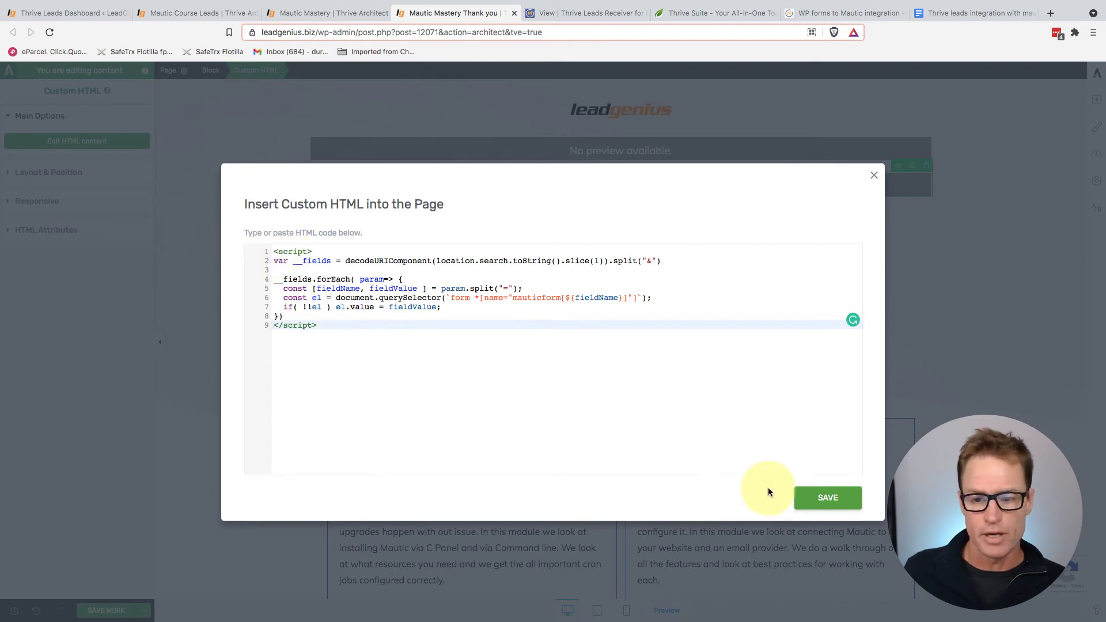
left_click(874, 176)
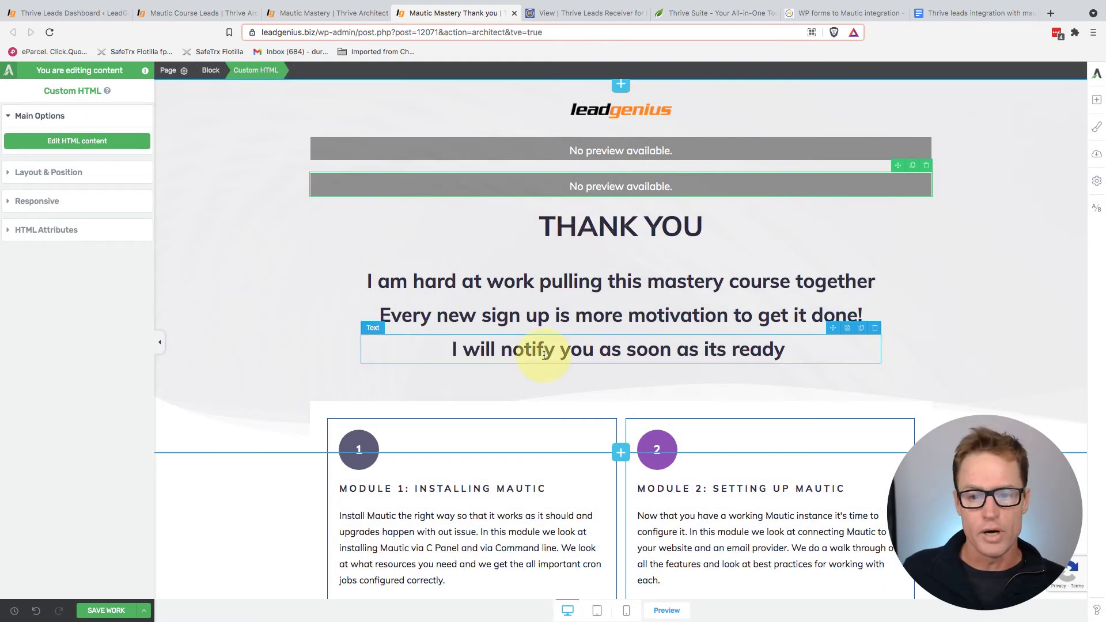
Save the thank you page in Thrive Architect and view its live version in the private browser window.
scroll(544, 355, "down", 4)
scroll(544, 355, "up", 4)
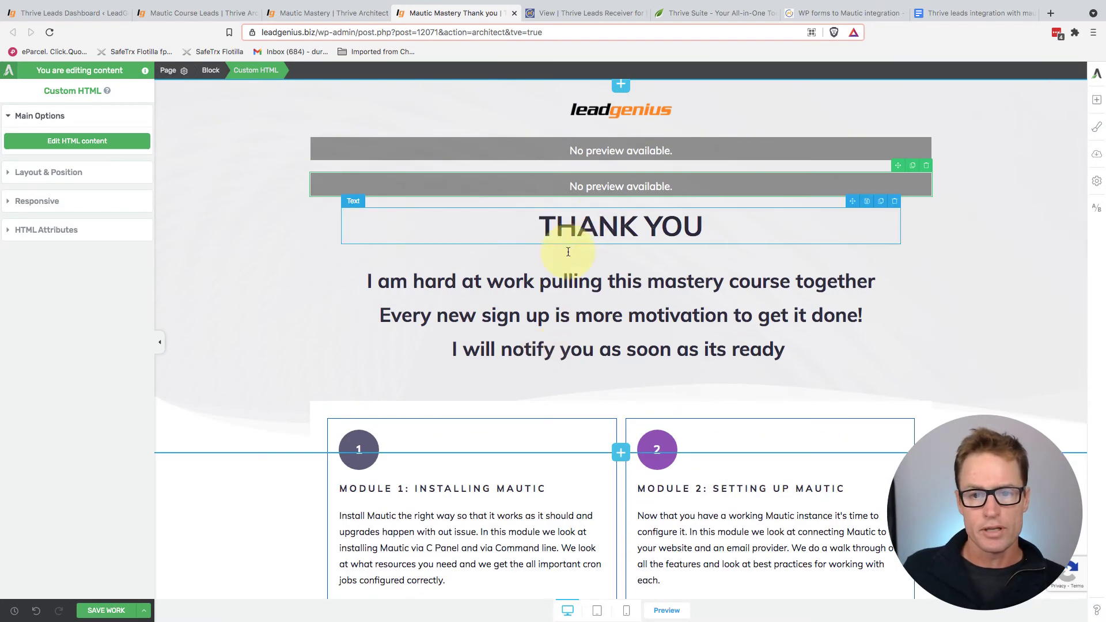
left_click(100, 612)
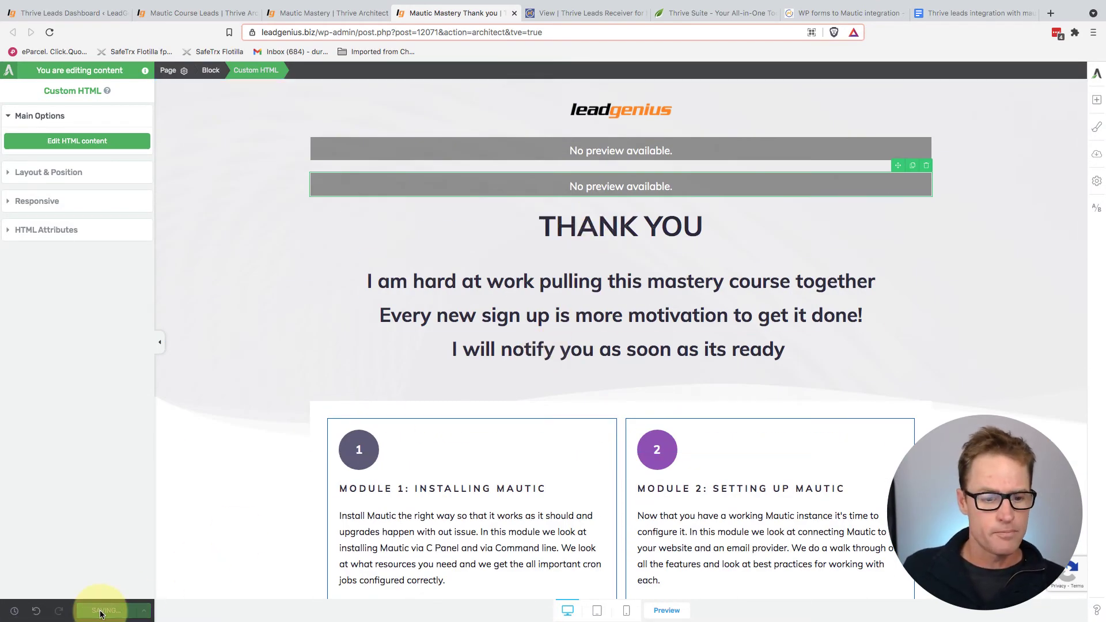
key("ctrl+Right")
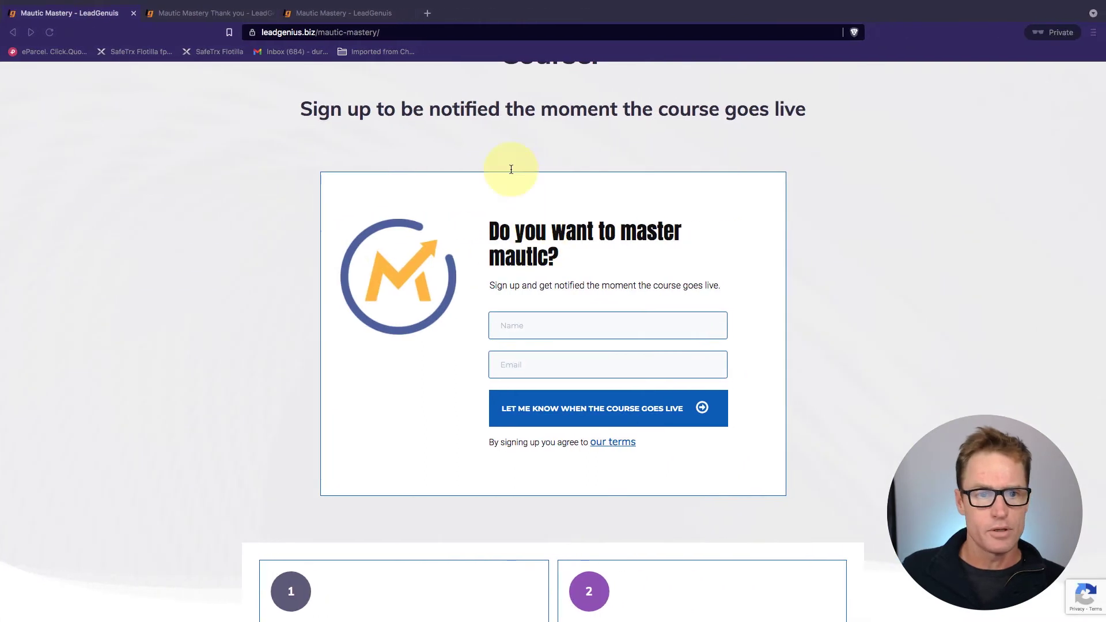
left_click(209, 13)
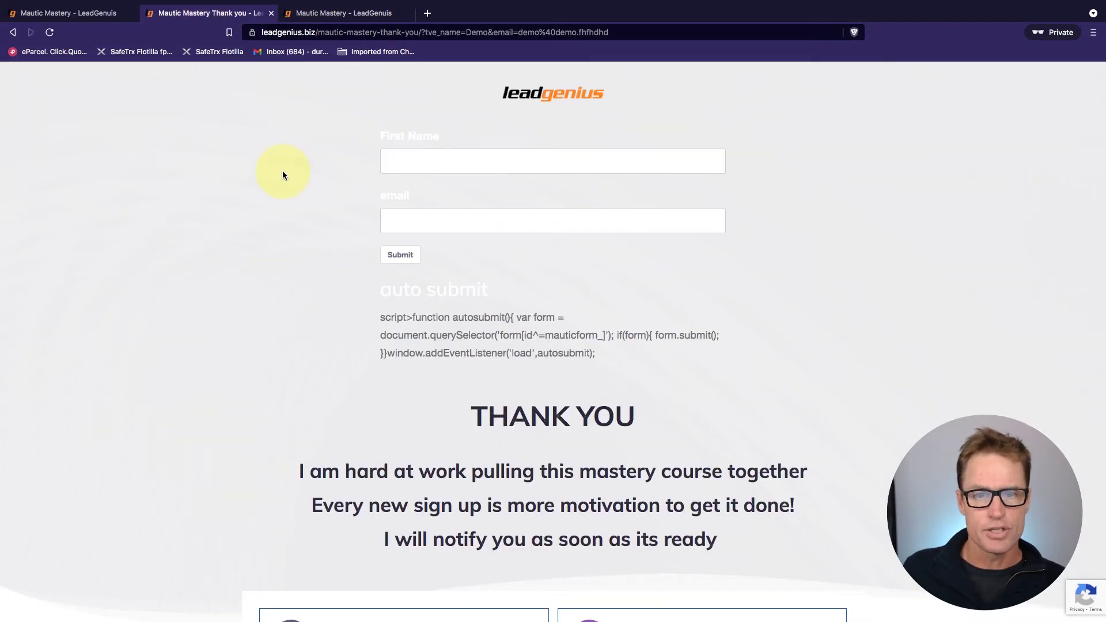
scroll(283, 175, "down", 3)
scroll(283, 176, "up", 3)
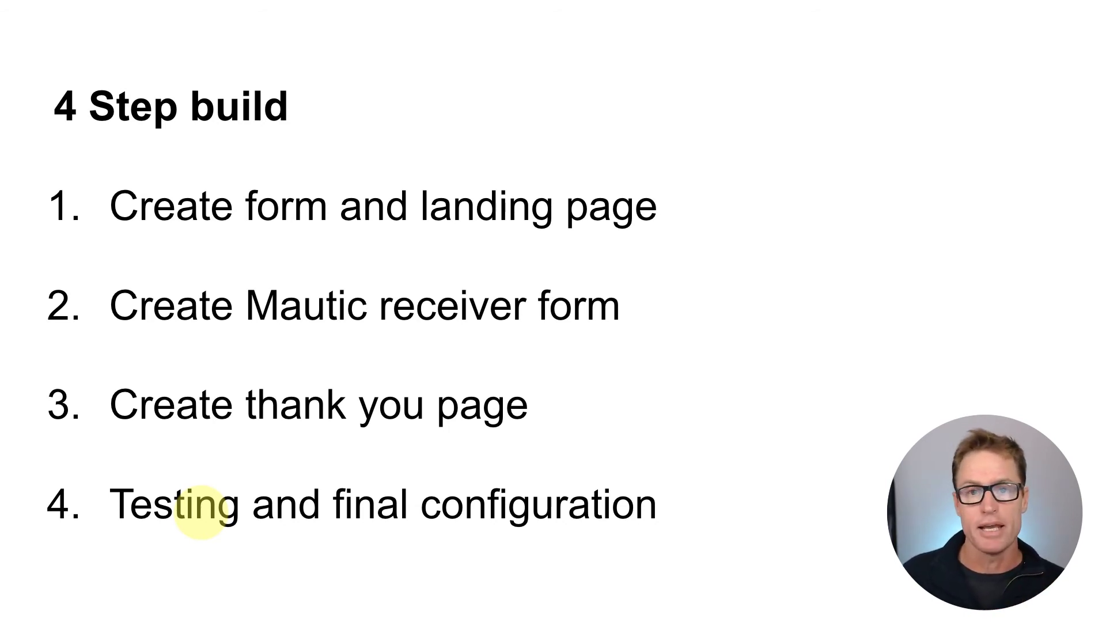
Return to the live Mautic Mastery landing page and enter Demo as the name in the opt-in form.
key("ctrl+Right")
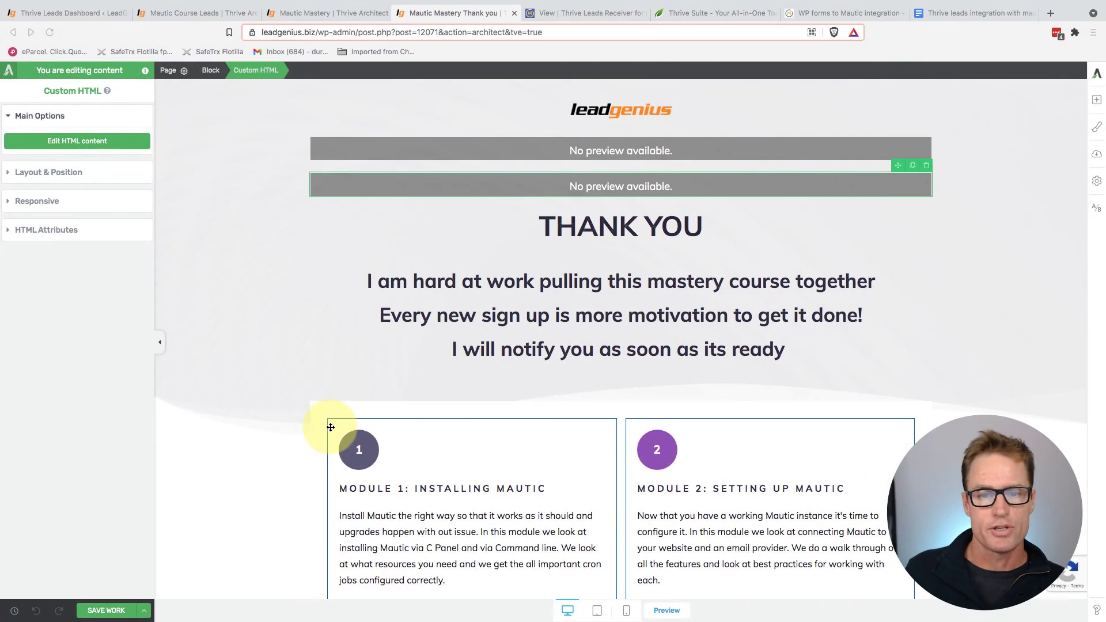
key("ctrl+Right")
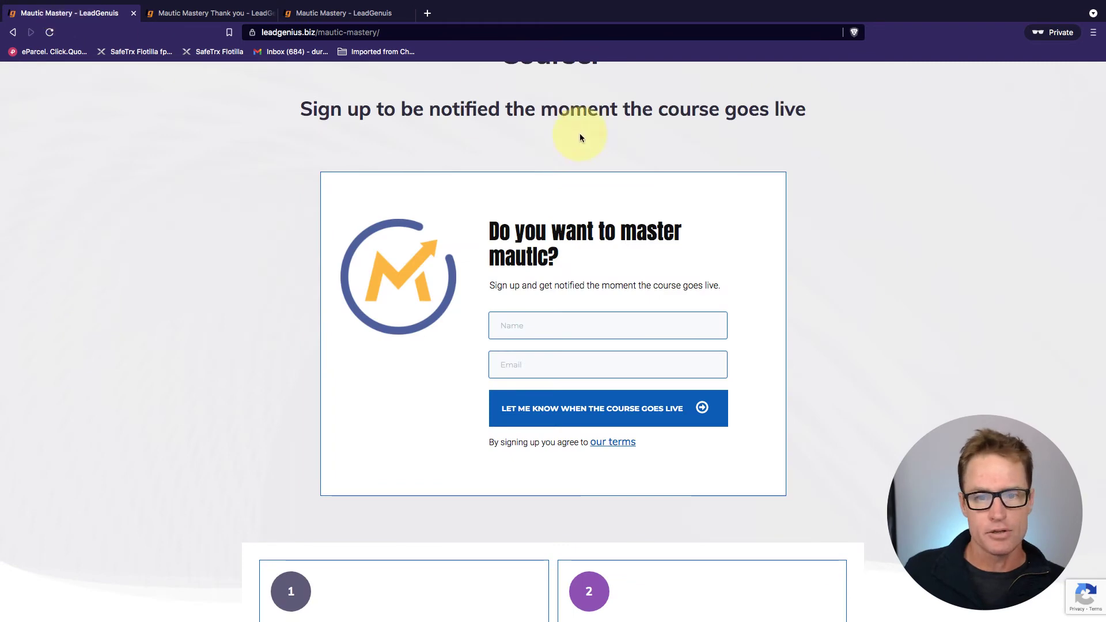
scroll(414, 212, "up", 3)
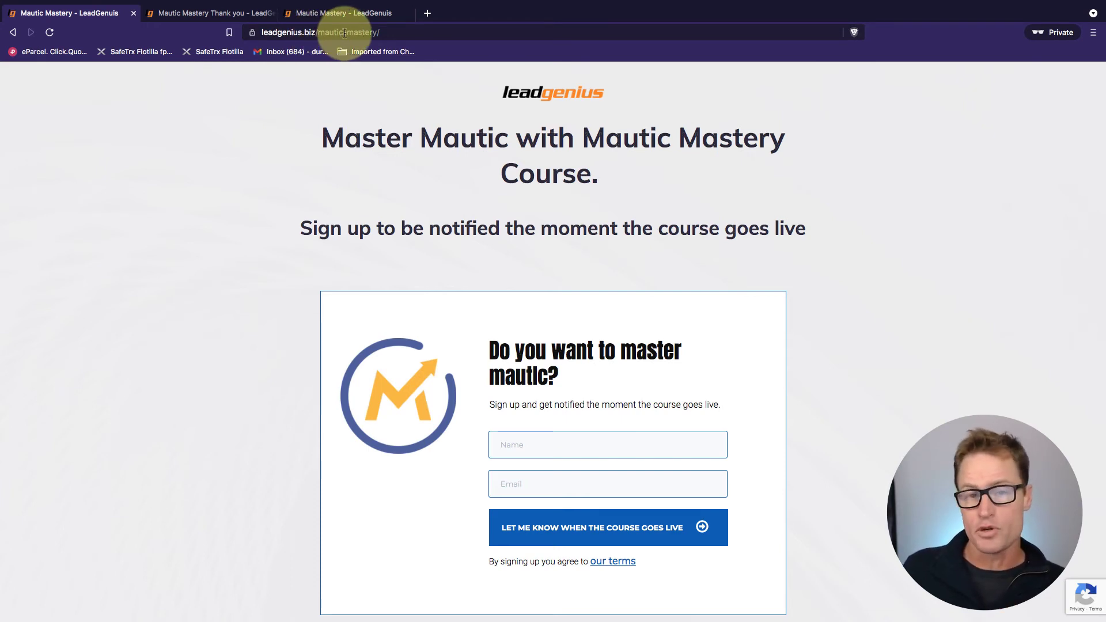
scroll(336, 110, "down", 3)
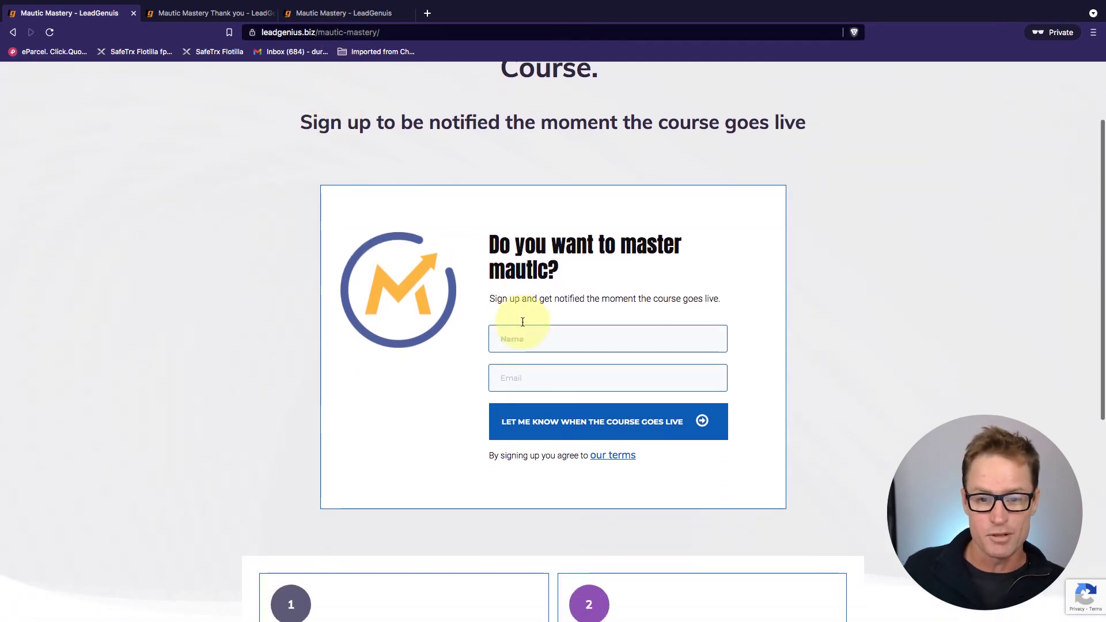
left_click(529, 340)
type("Demo")
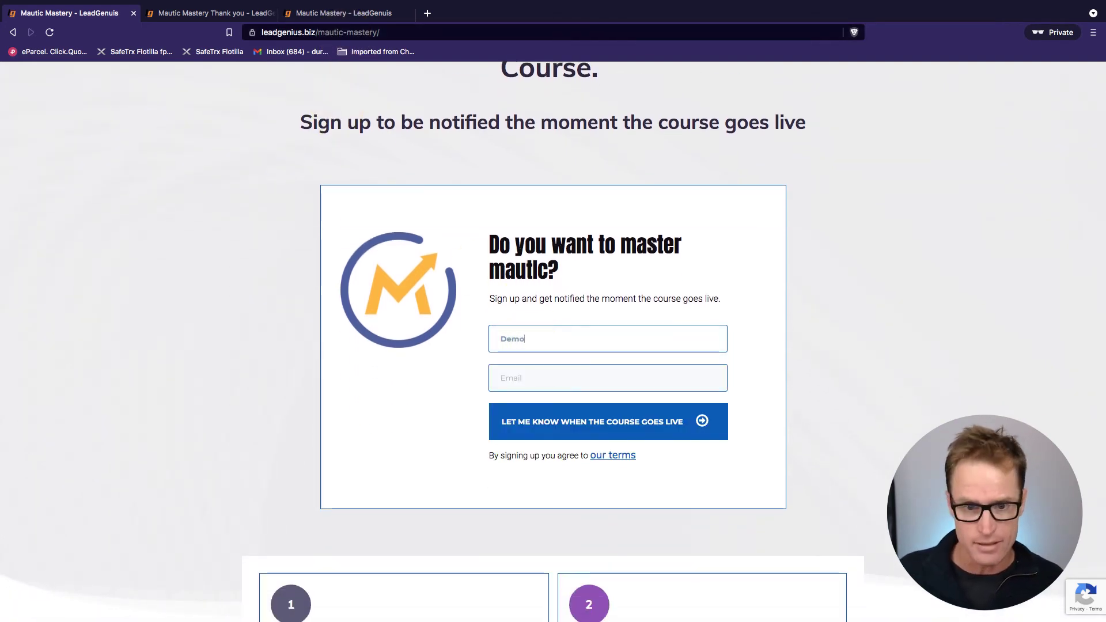
Fill in a made-up test email address, correct its domain spelling, and submit the opt-in form.
left_click(525, 381)
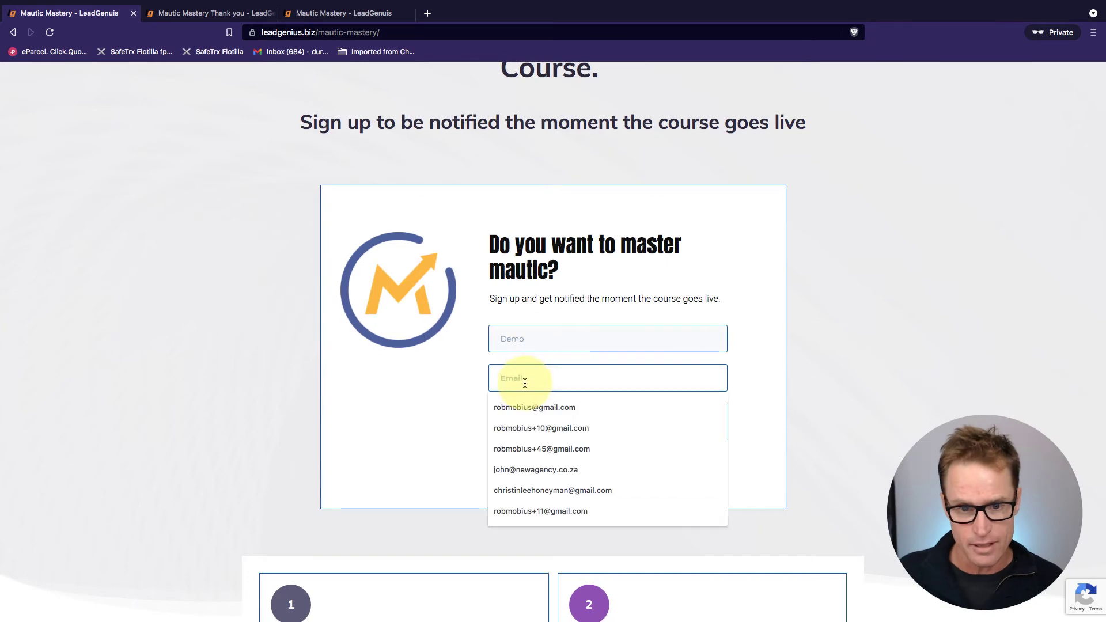
type("demo")
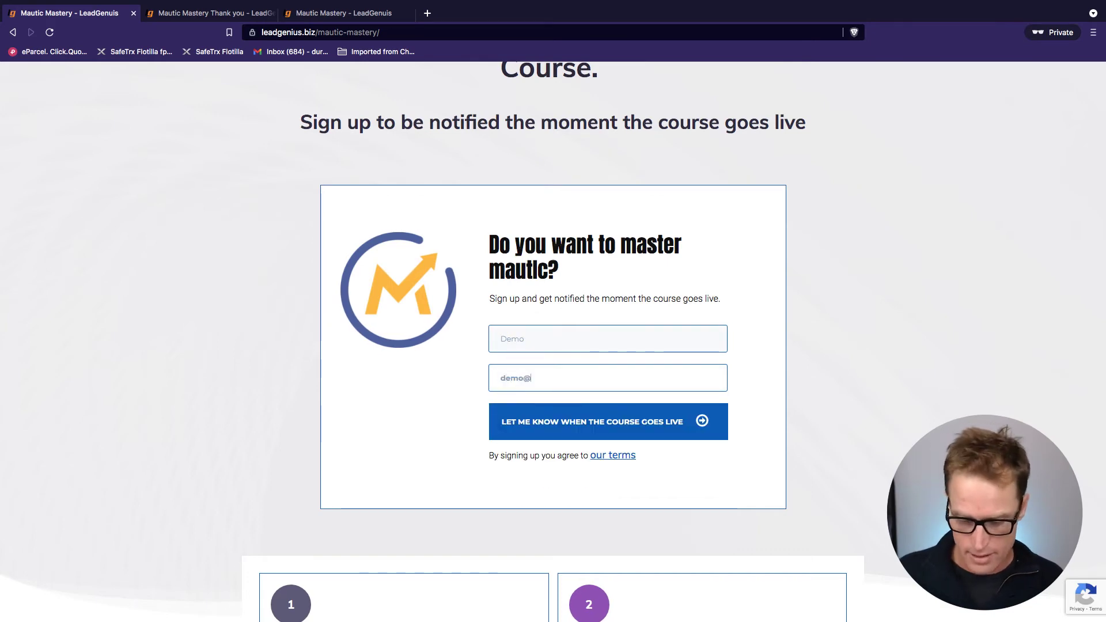
type("@deo.fgfgf")
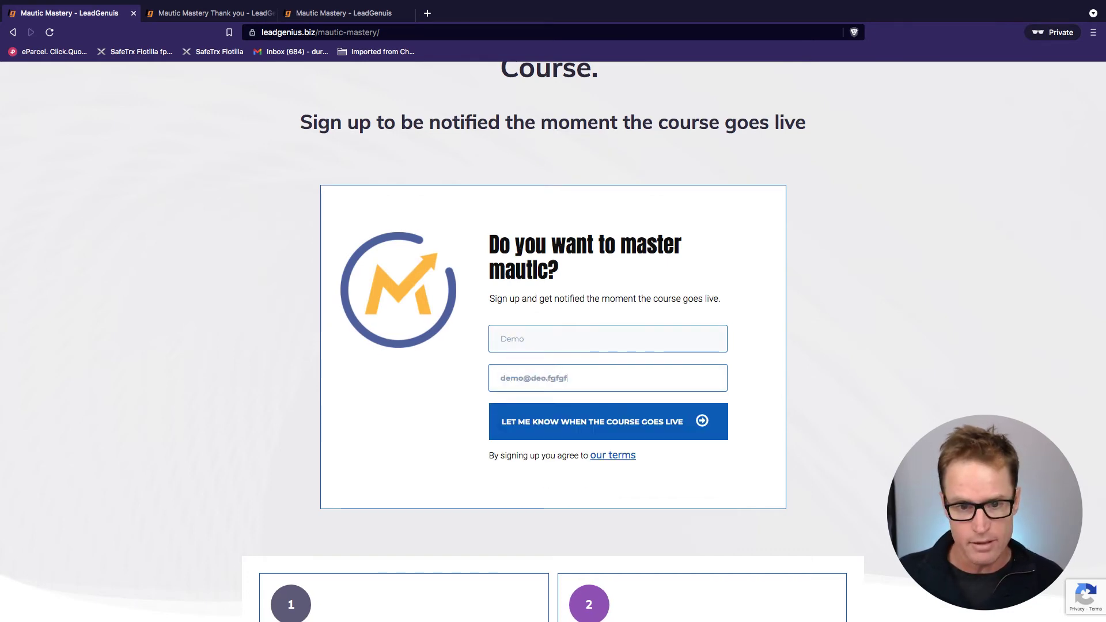
left_click(543, 378)
type("m")
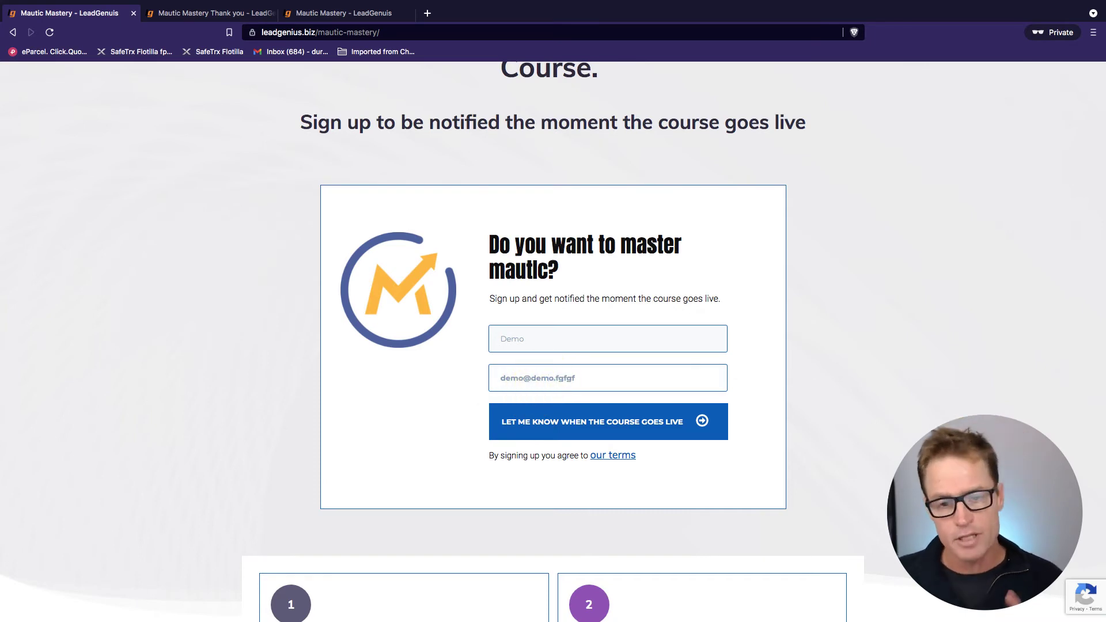
left_click(564, 427)
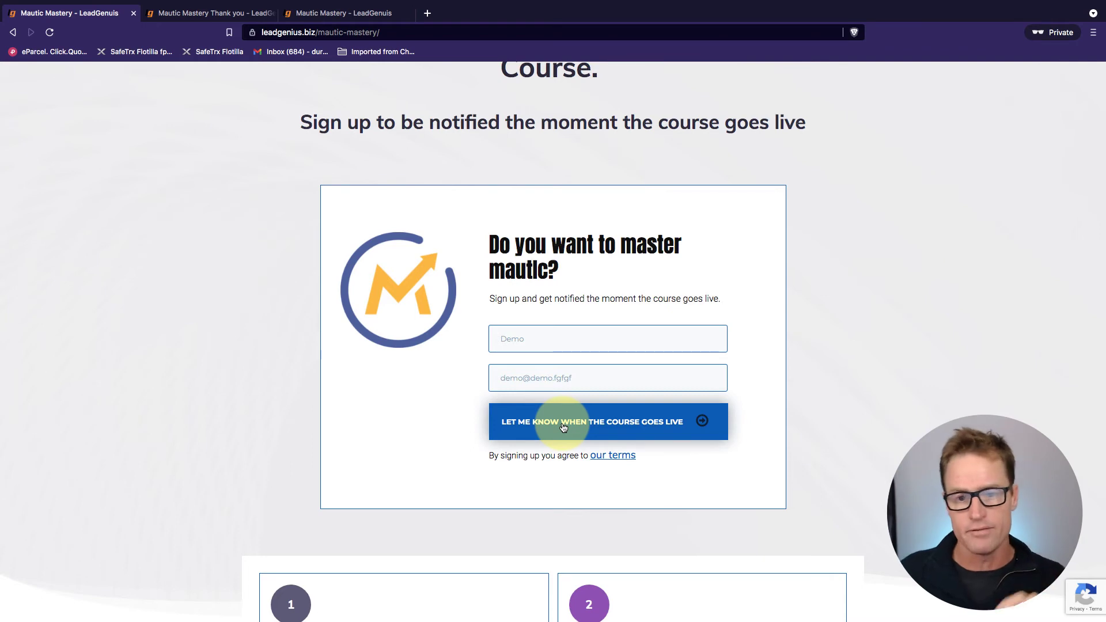
left_click(563, 427)
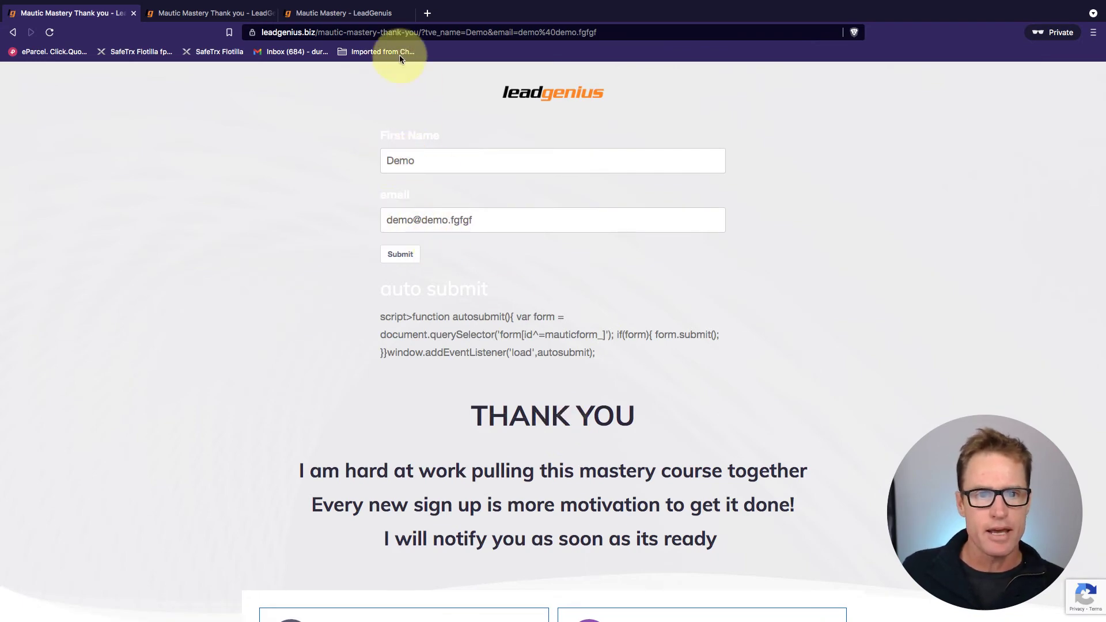
Examine the query string in the thank you page's URL, especially the tve_name parameter.
left_click_drag(449, 33, 617, 33)
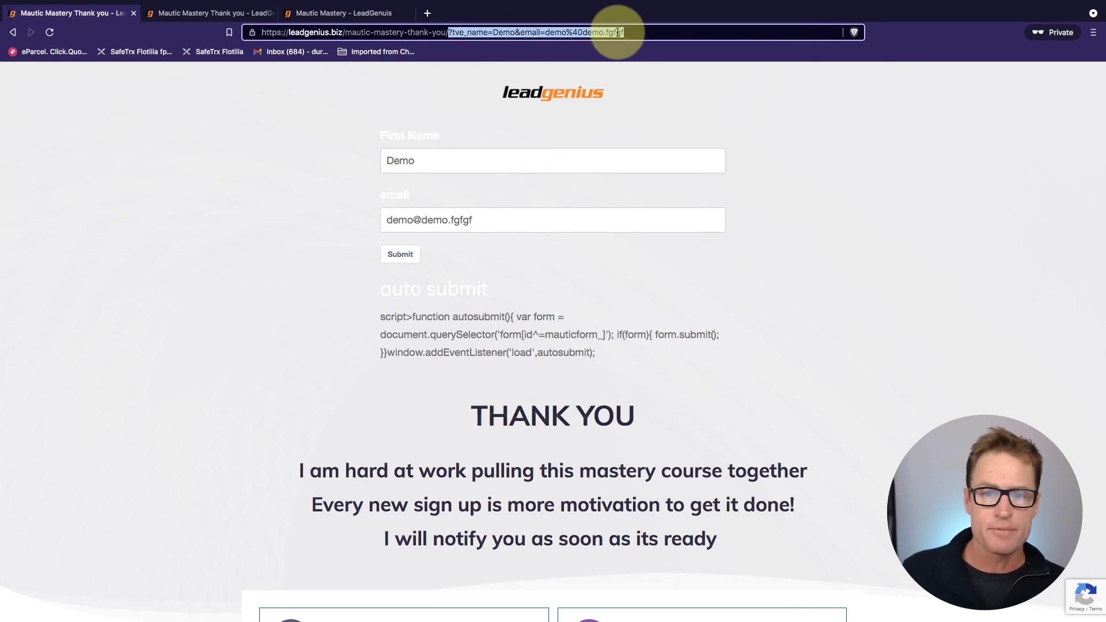
left_click(637, 32)
left_click_drag(636, 33, 449, 36)
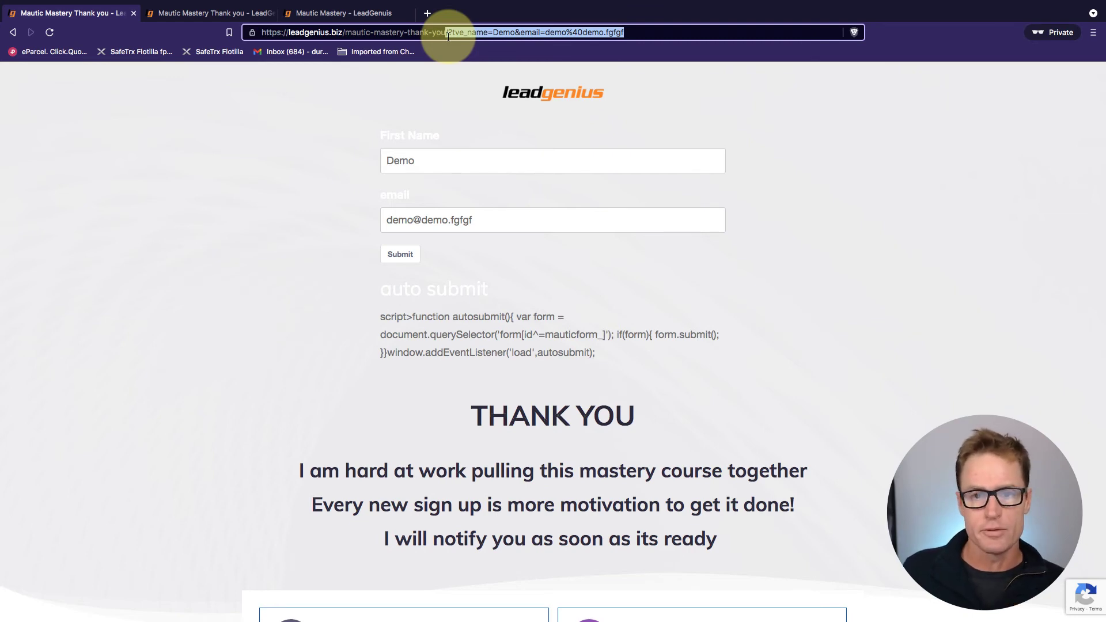
double_click(470, 32)
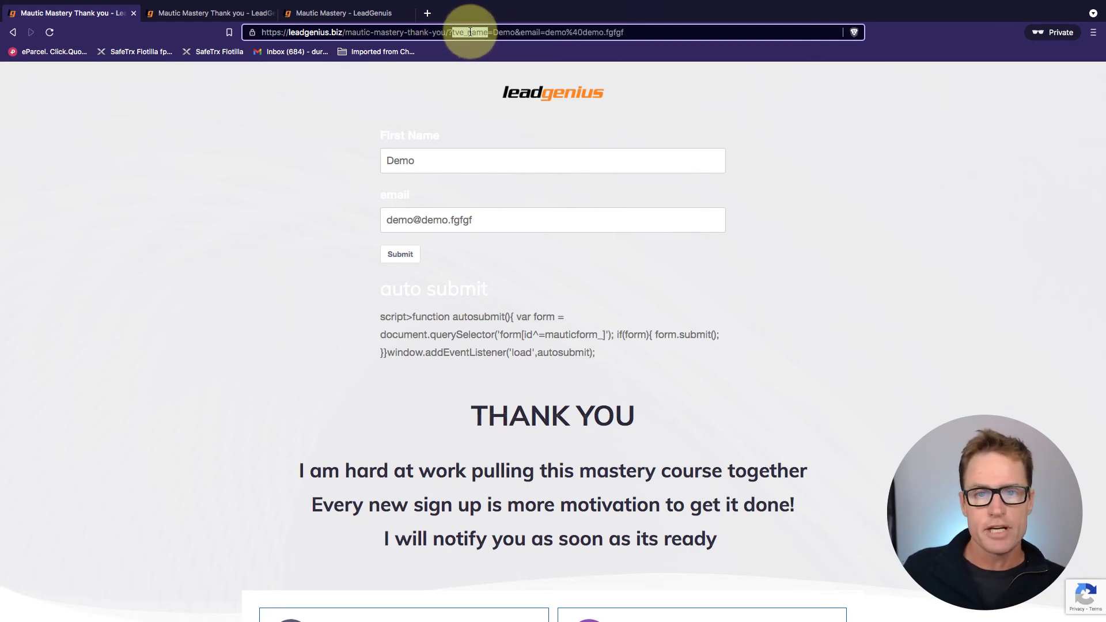
left_click(533, 32)
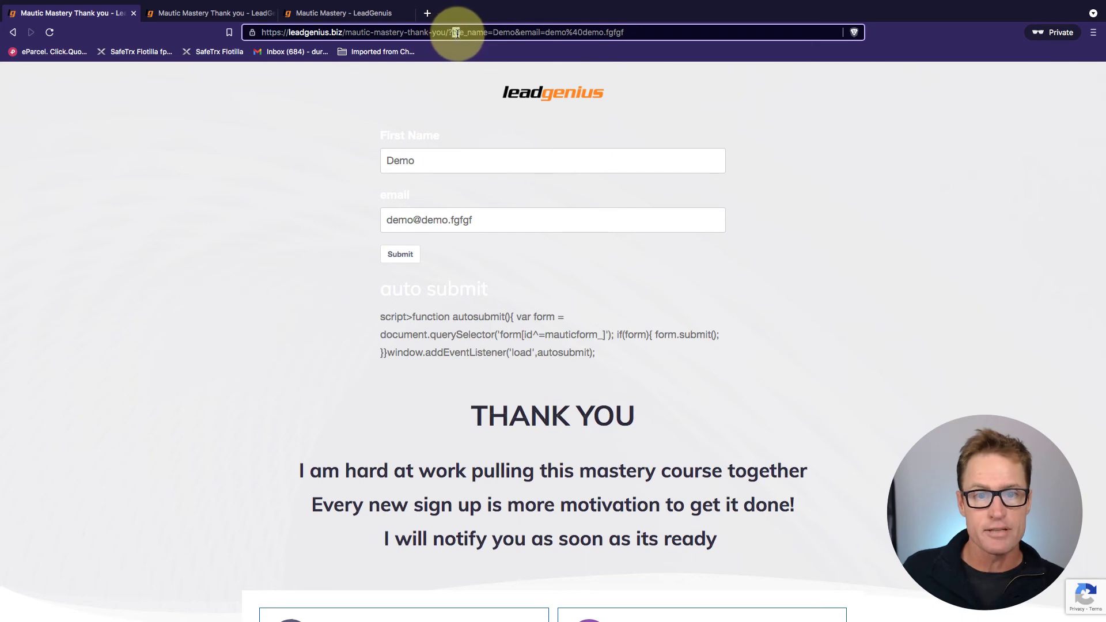
left_click_drag(453, 32, 483, 32)
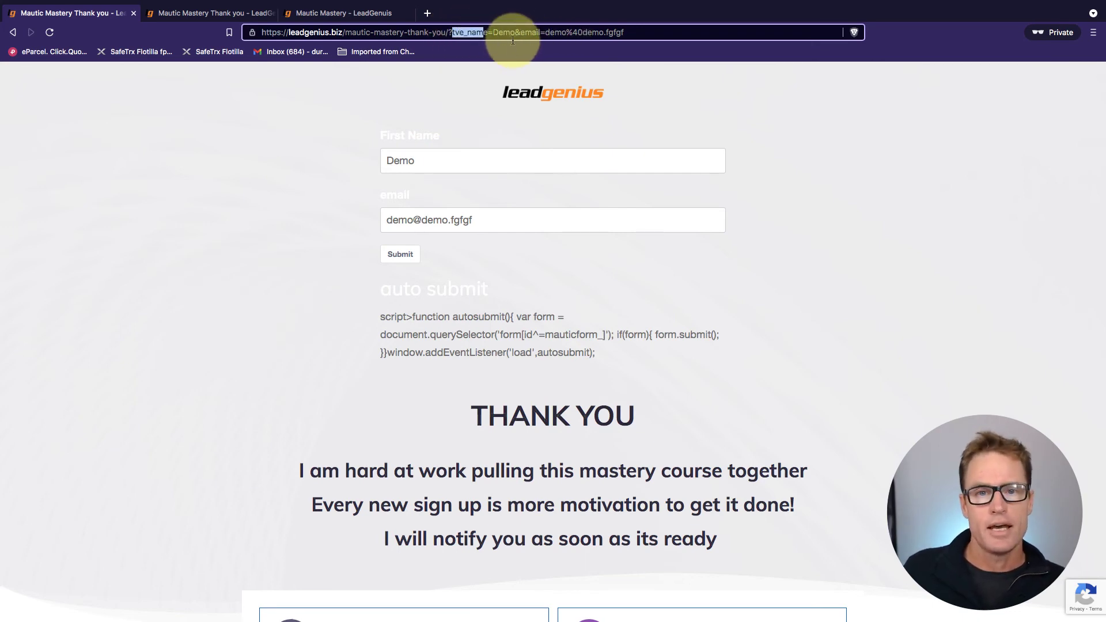
left_click(451, 76)
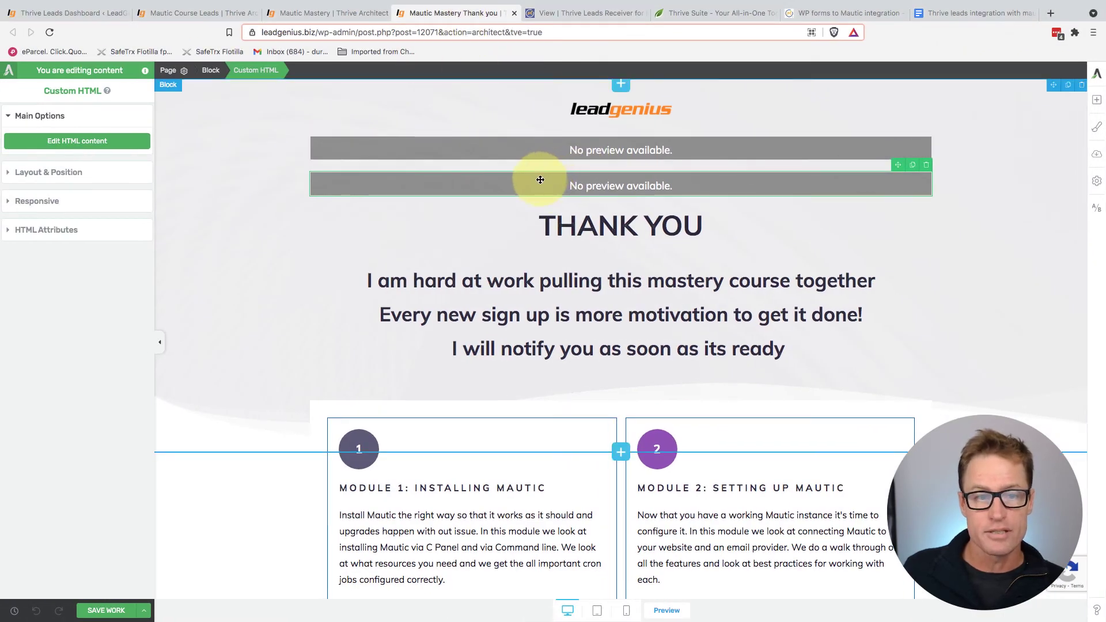
Recheck the URL parameter script in the second Custom HTML element without changing it, and submit the prefilled Mautic form on the live thank you page.
left_click(92, 144)
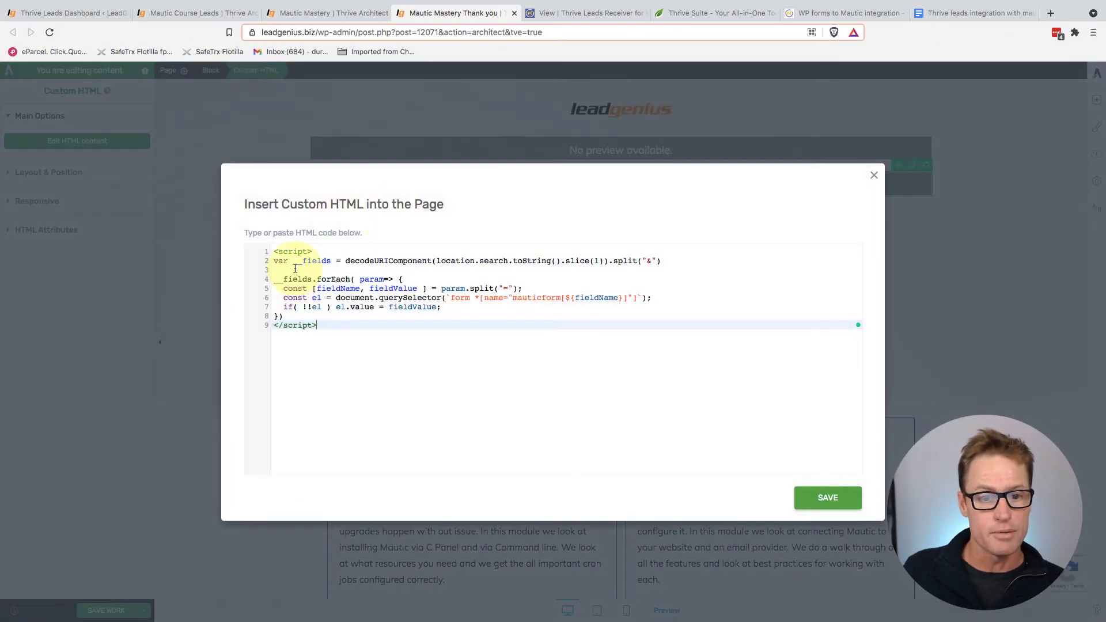
left_click(874, 176)
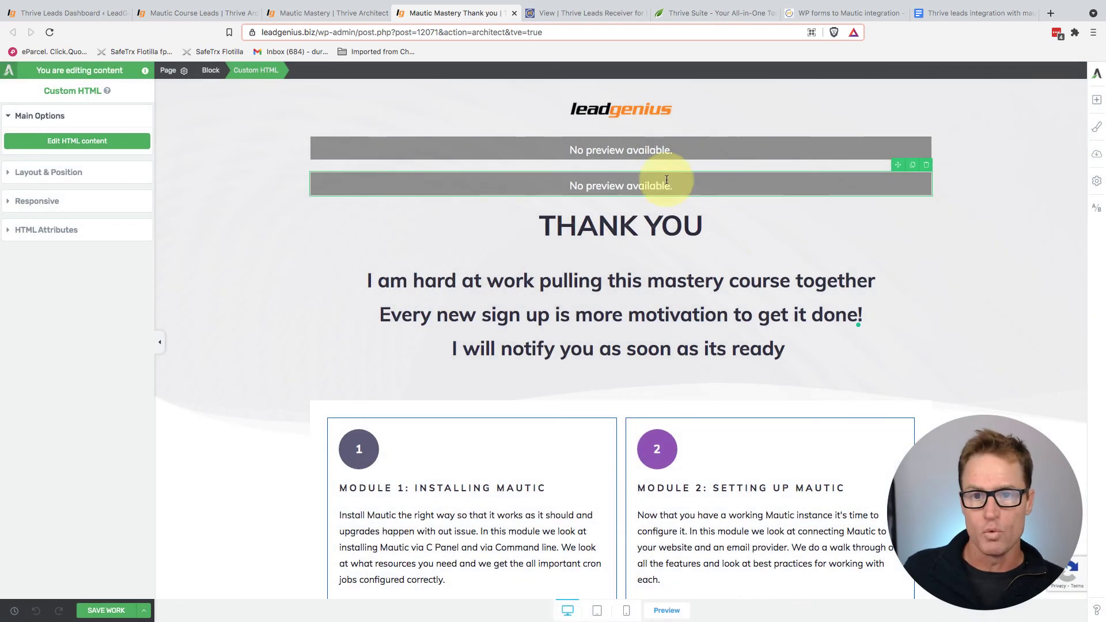
key("ctrl+Right")
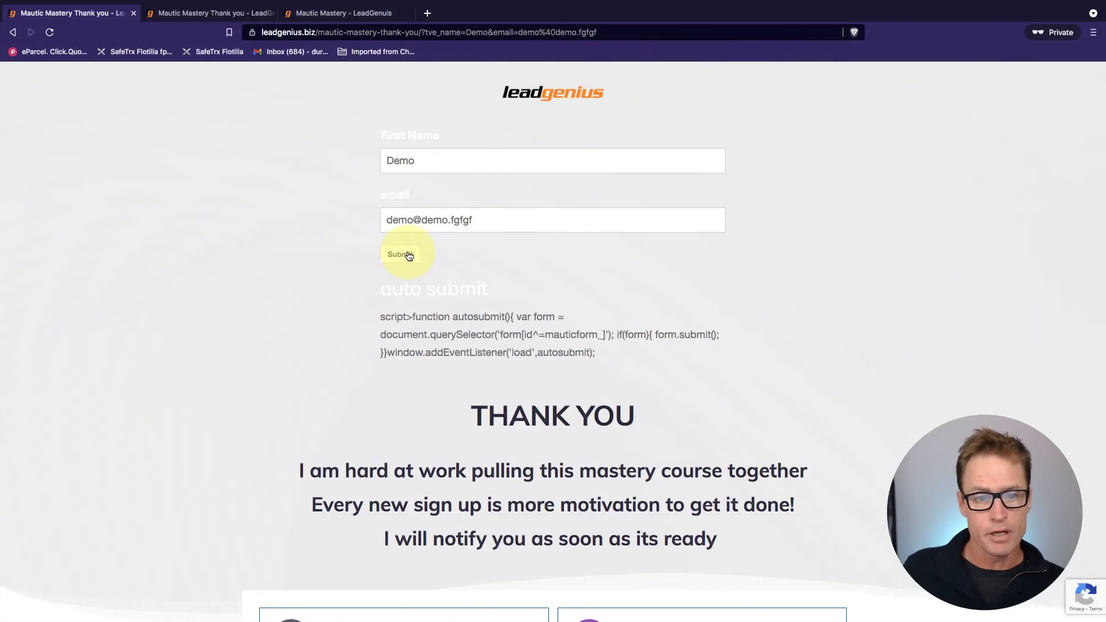
left_click(407, 256)
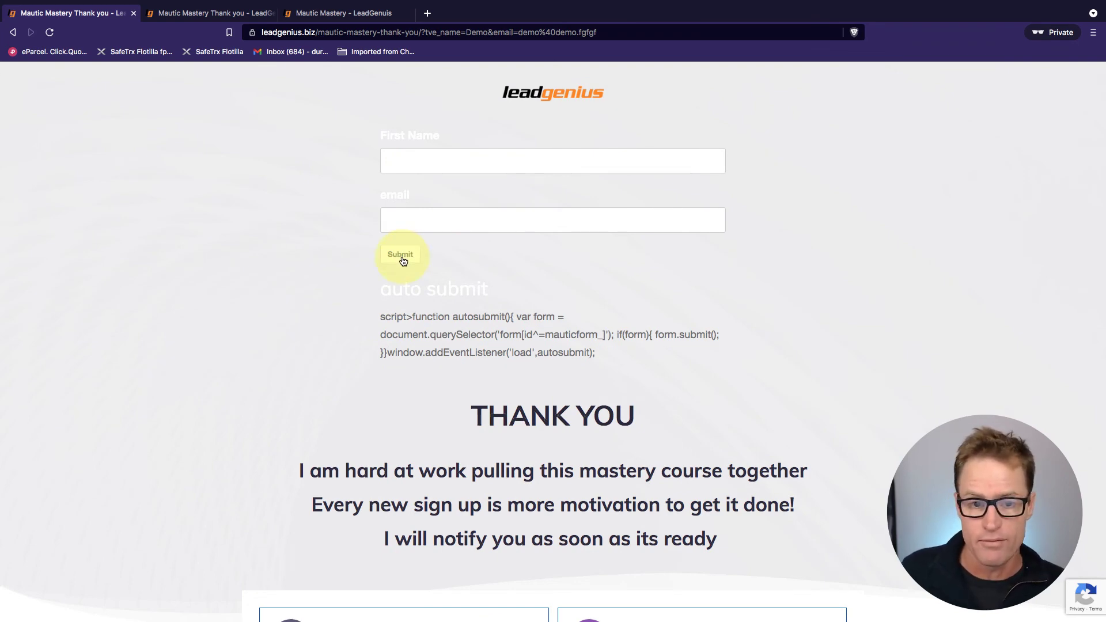
Switch to Mautic, search for the test sign-up, open the Demo contact's record, and dismiss the search results.
key("ctrl+Left")
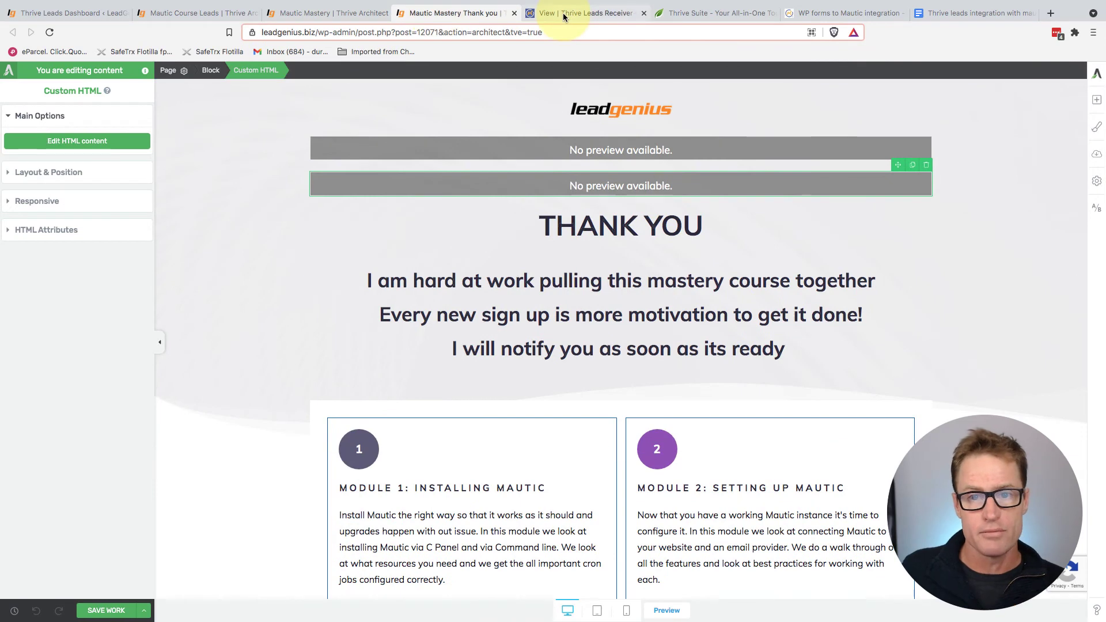
left_click(564, 13)
left_click(165, 77)
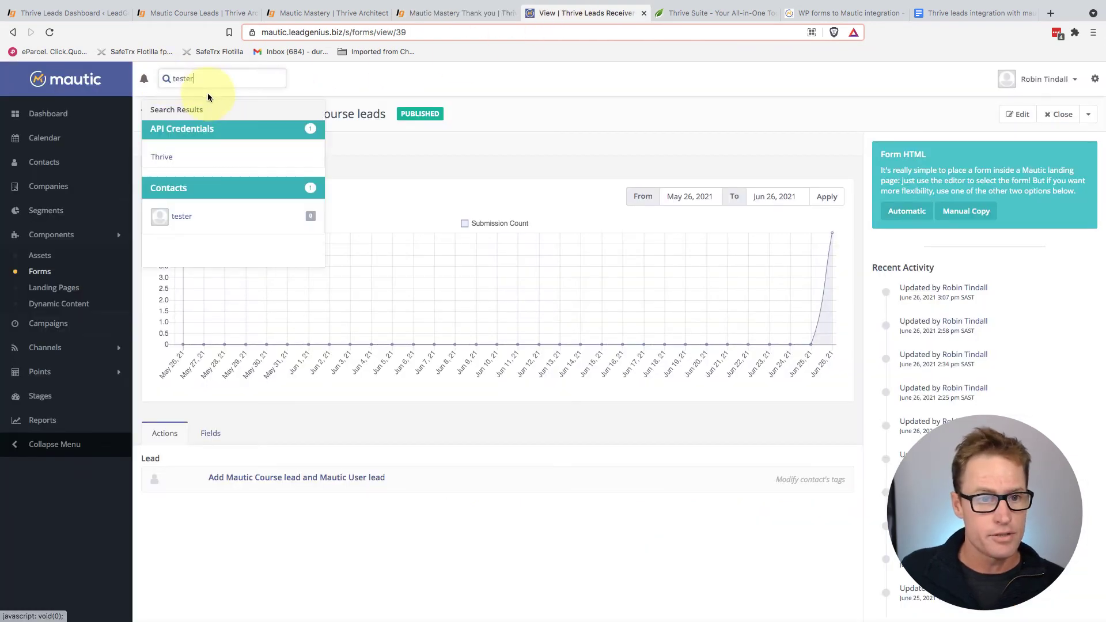
double_click(184, 79)
key("BackSpace")
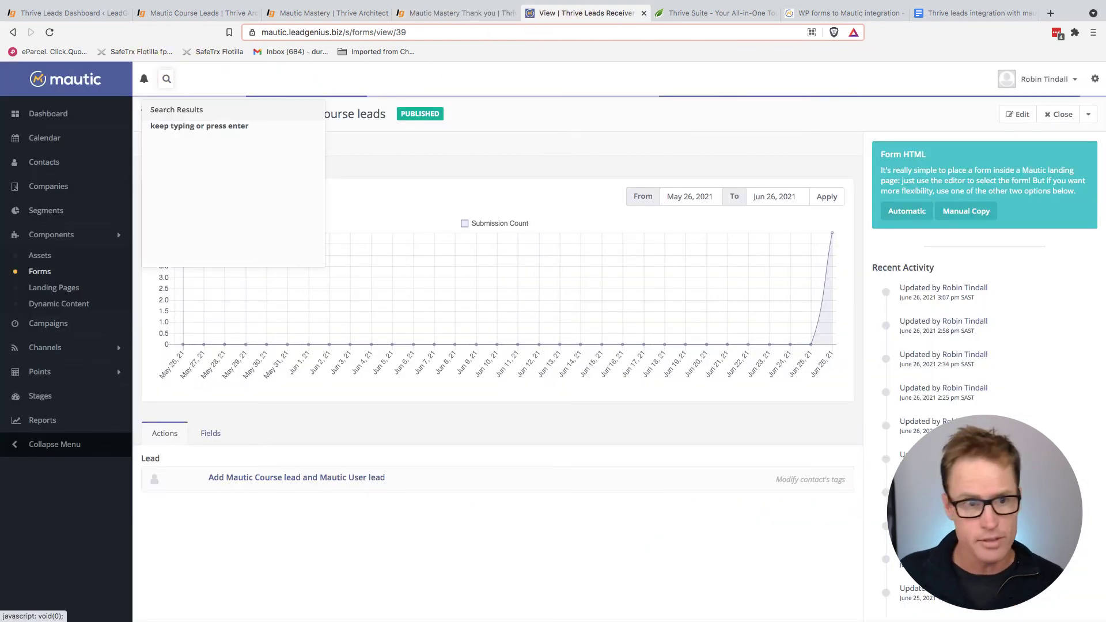
key("Return")
left_click(184, 221)
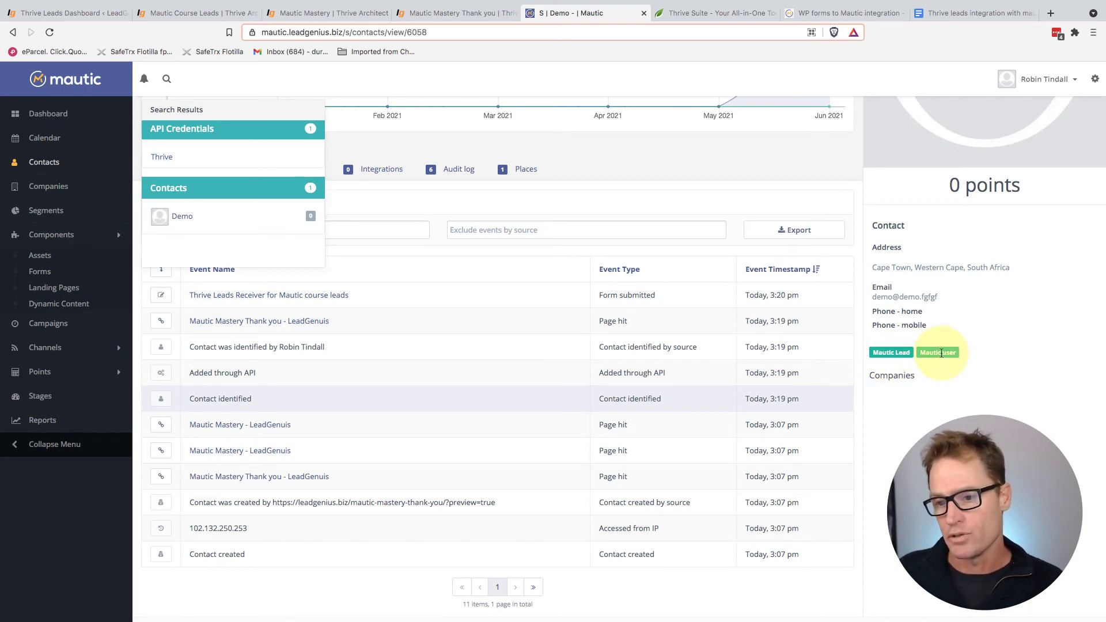
left_click(166, 80)
left_click(313, 83)
Examine the Demo contact's event history, contact details and tags for the receiver form submission.
scroll(321, 297, "down", 1)
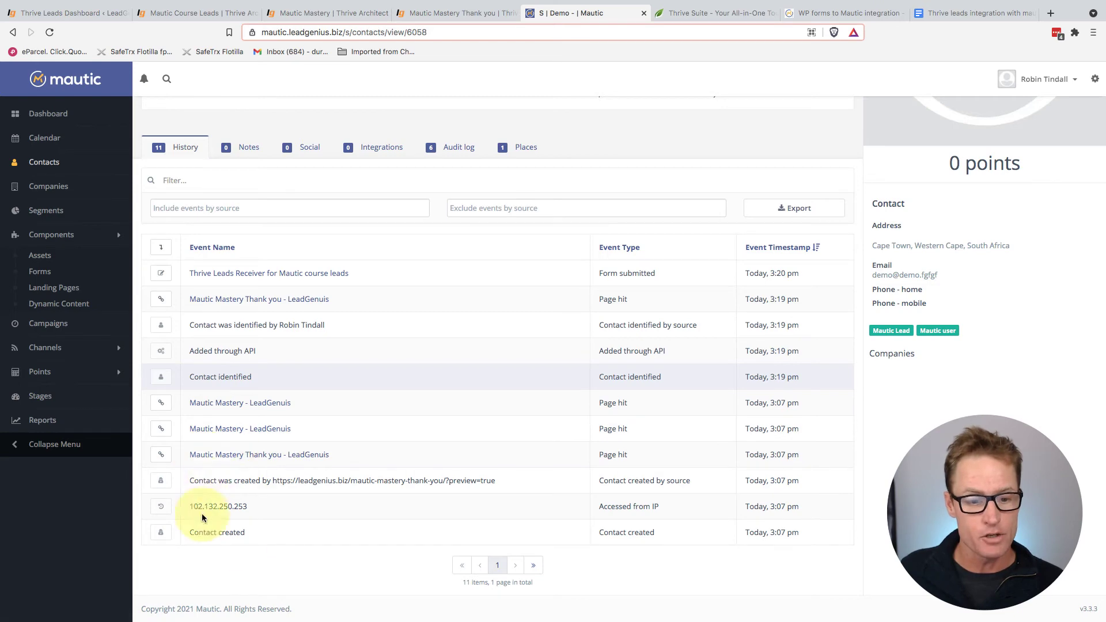
scroll(233, 470, "up", 4)
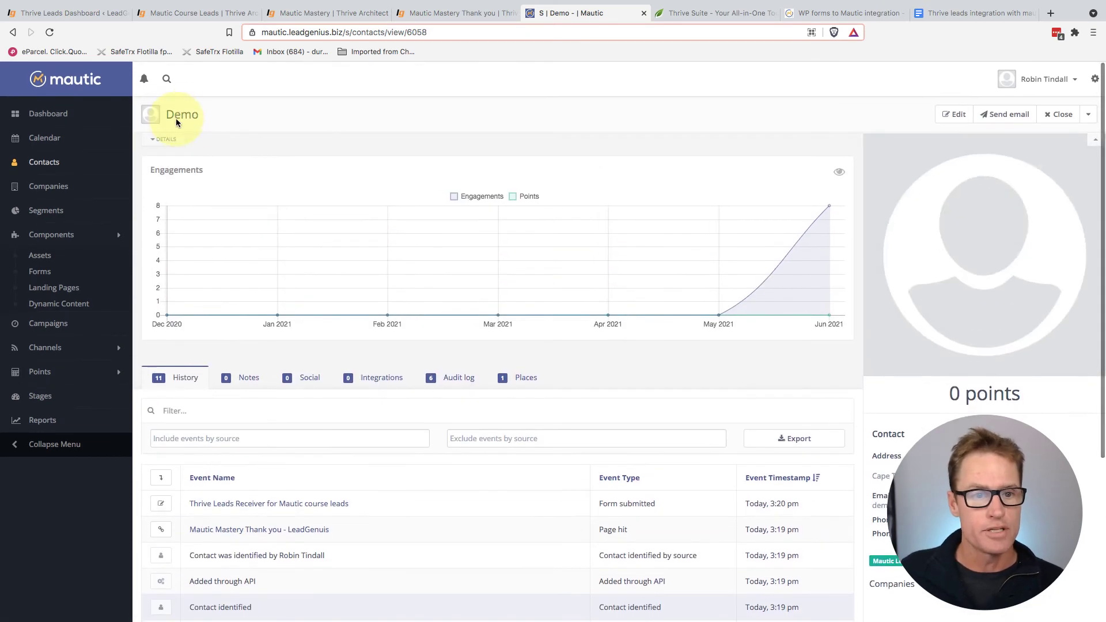
scroll(334, 440, "down", 4)
scroll(334, 440, "up", 4)
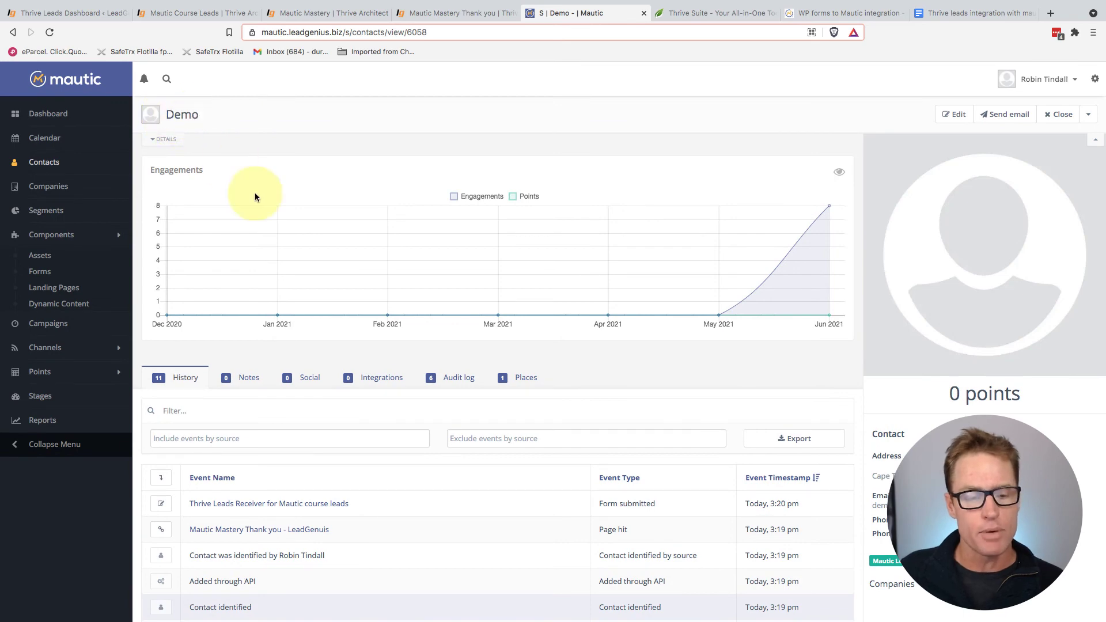
scroll(275, 220, "down", 4)
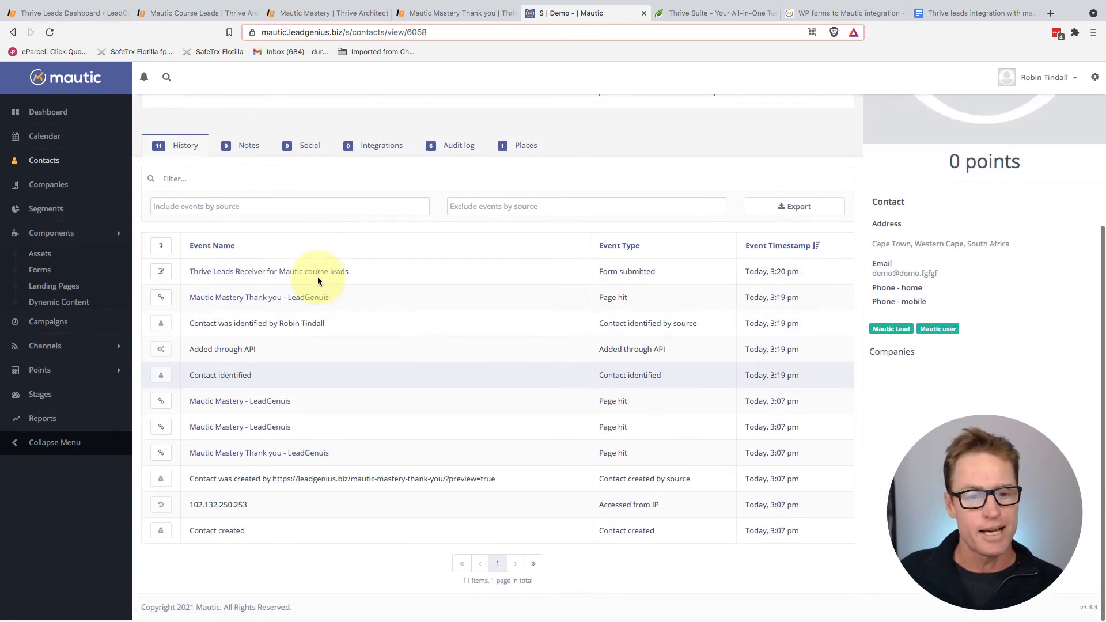
scroll(288, 321, "up", 4)
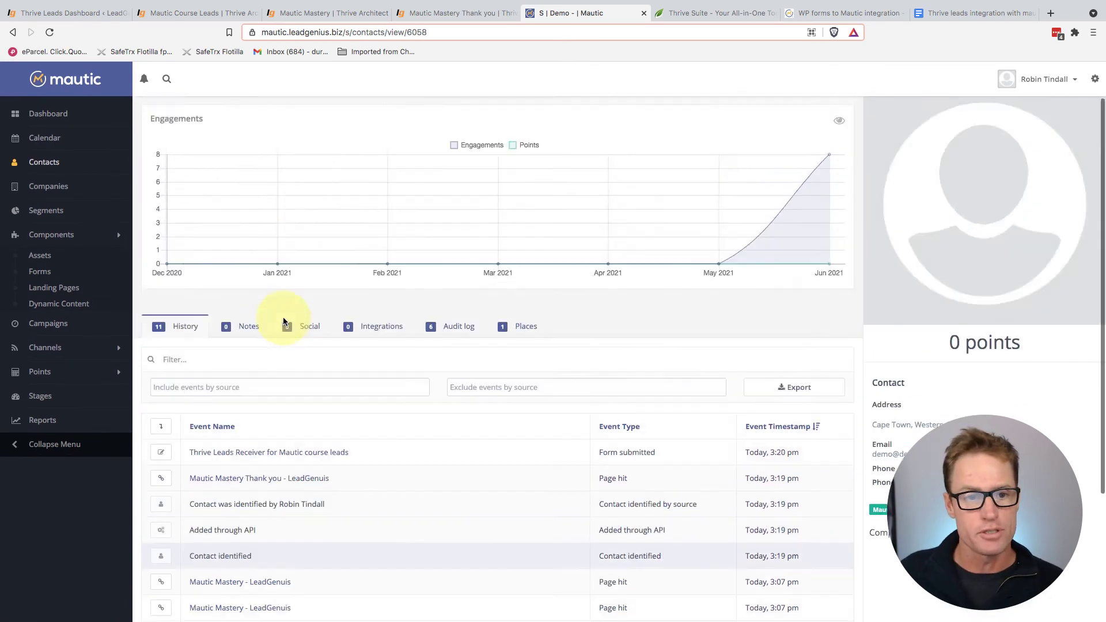
Review the Demo contact's complete event timeline and engagement chart, and check the four-step build slide.
scroll(283, 316, "down", 4)
scroll(283, 320, "down", 1)
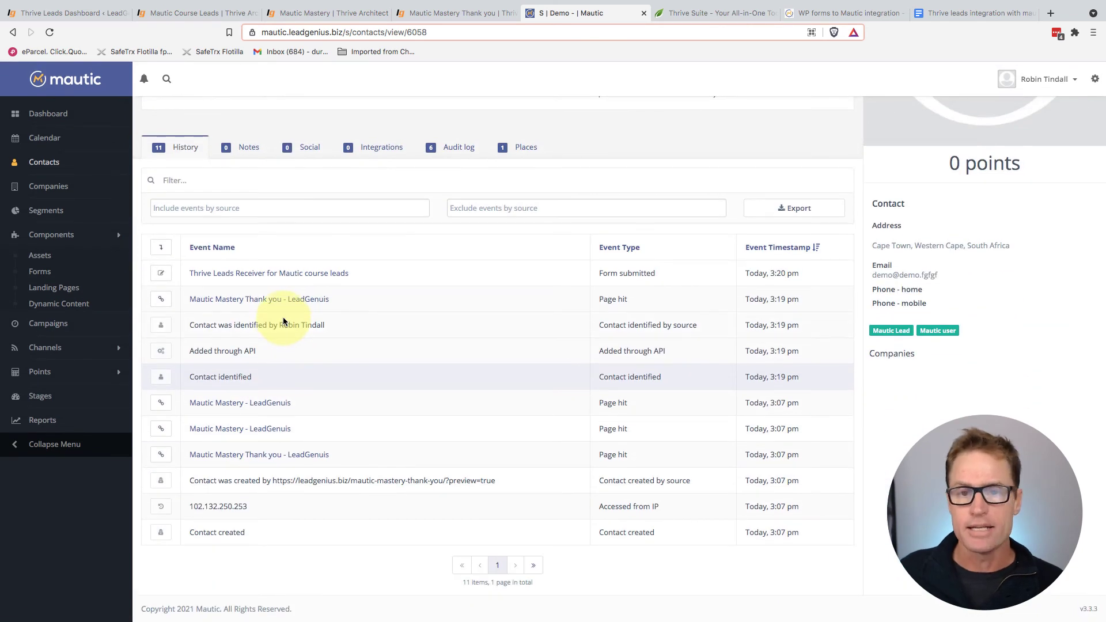
scroll(283, 319, "up", 4)
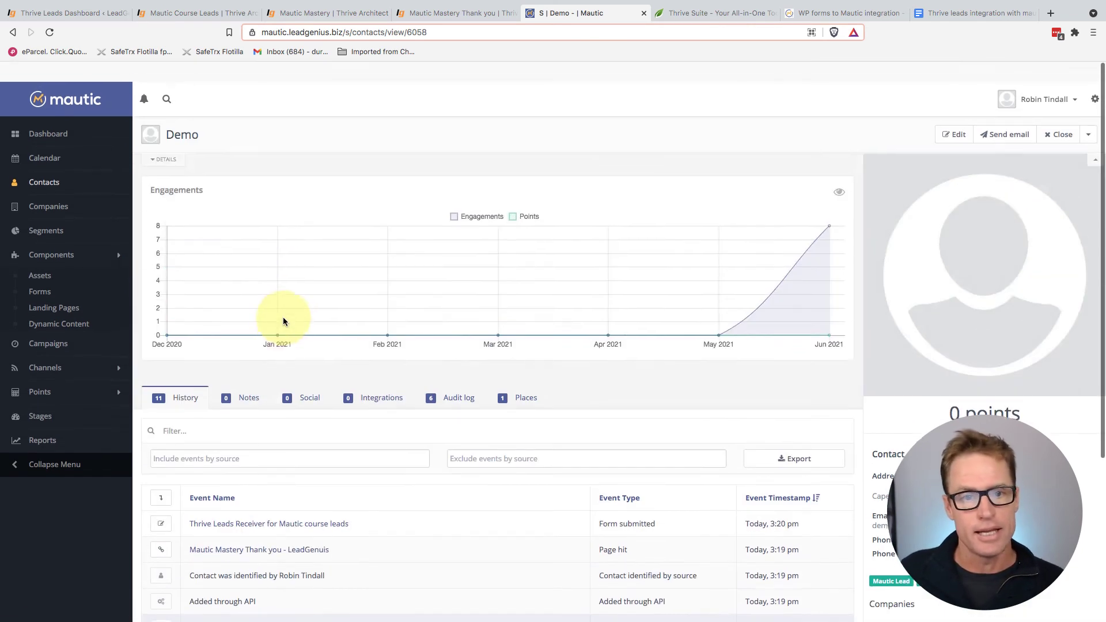
scroll(283, 319, "down", 2)
scroll(283, 321, "down", 2)
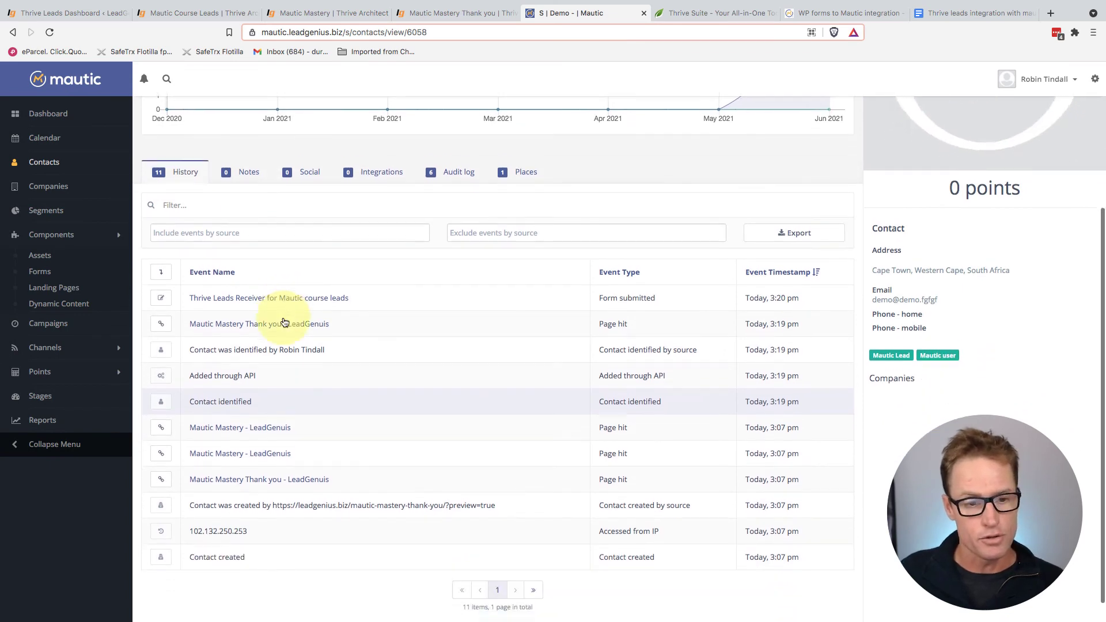
scroll(283, 321, "up", 4)
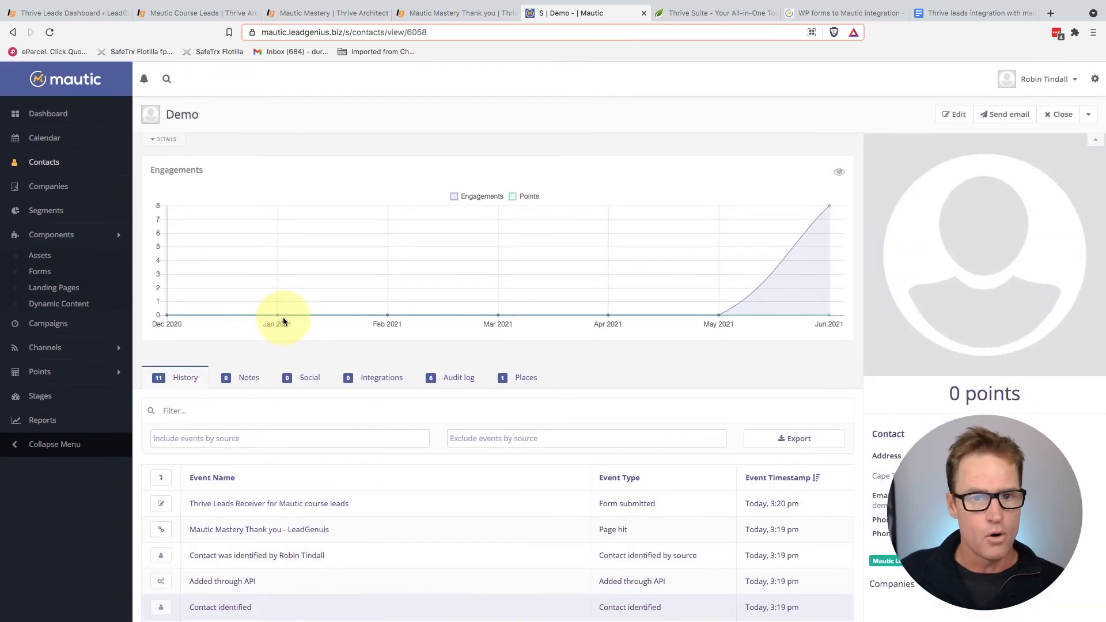
key("ctrl+Left")
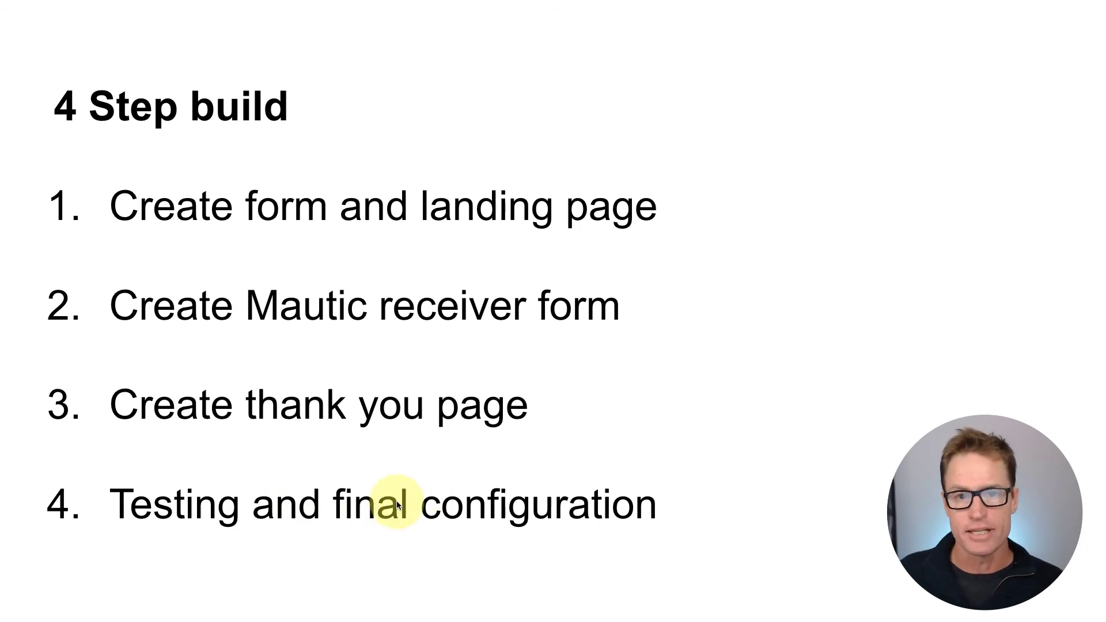
key("ctrl+Right")
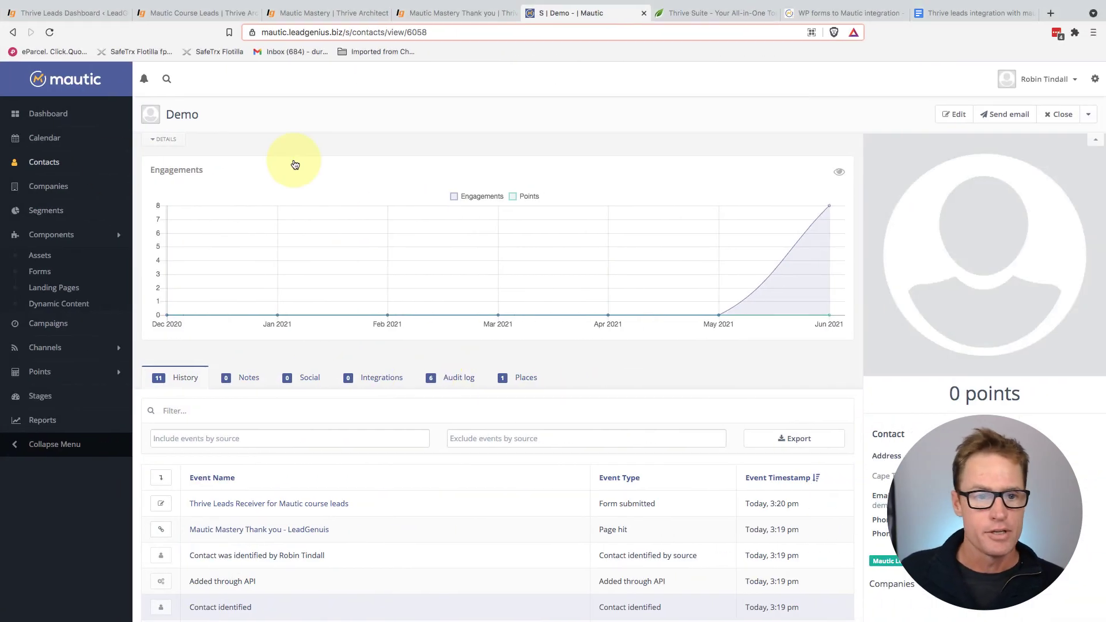
Open the Thrive Leads Receiver for Mautic course leads form in Mautic for editing and show its fields.
left_click(37, 278)
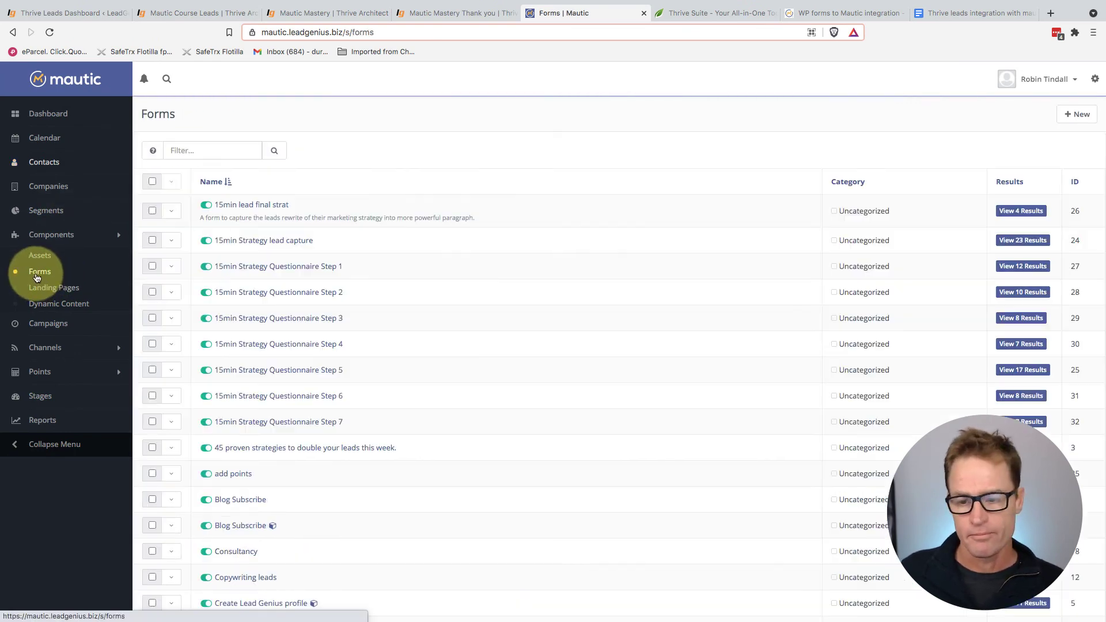
scroll(375, 276, "down", 8)
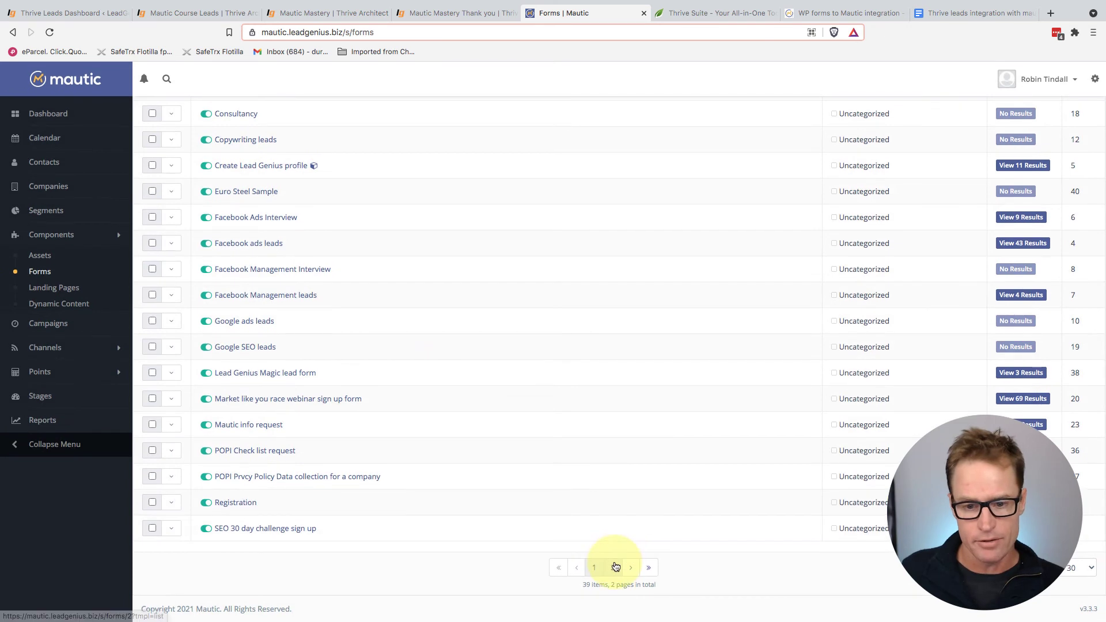
left_click(615, 568)
left_click(269, 288)
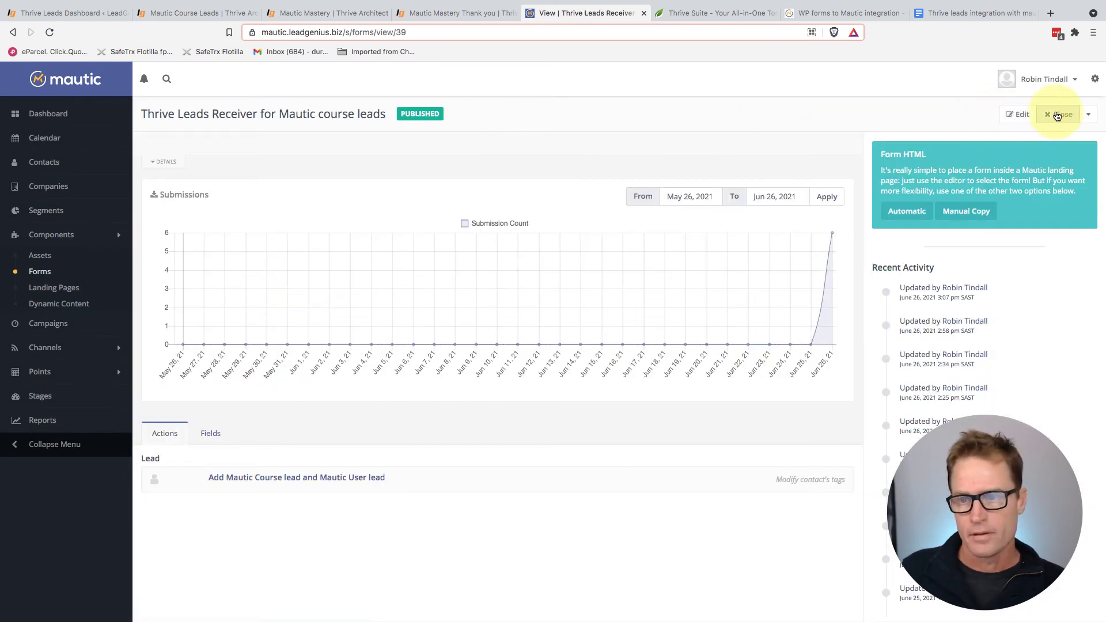
left_click(1017, 115)
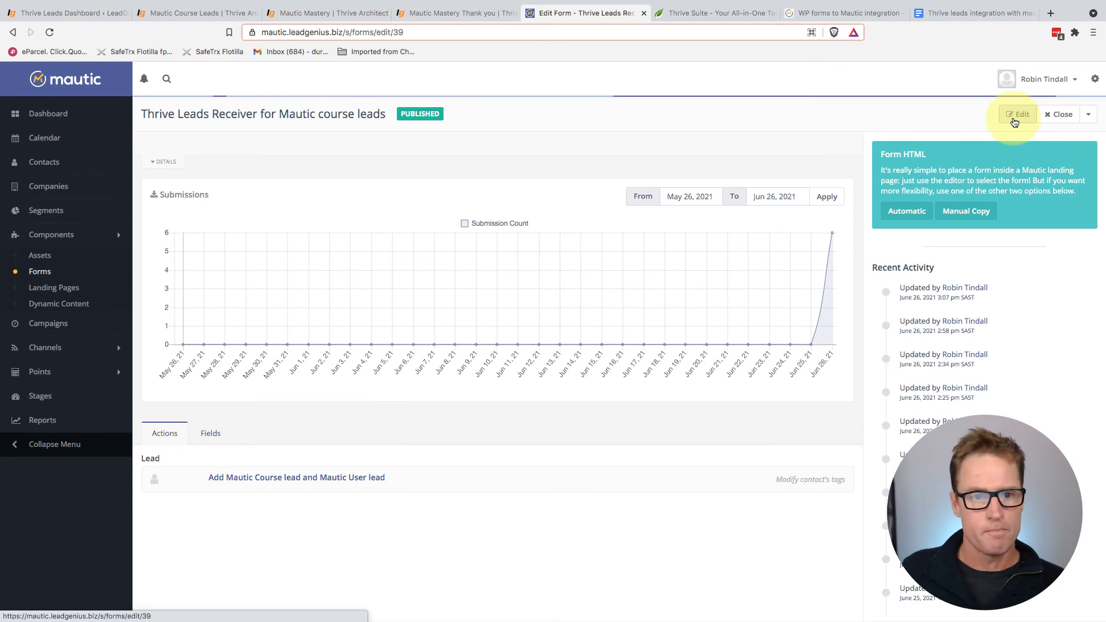
left_click(253, 145)
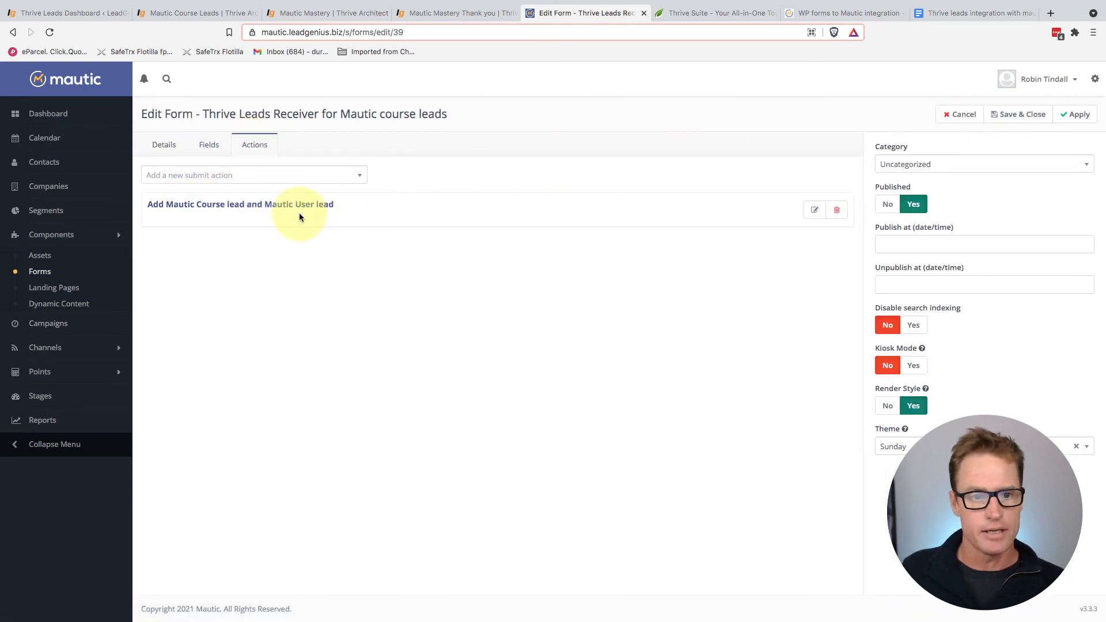
left_click(211, 145)
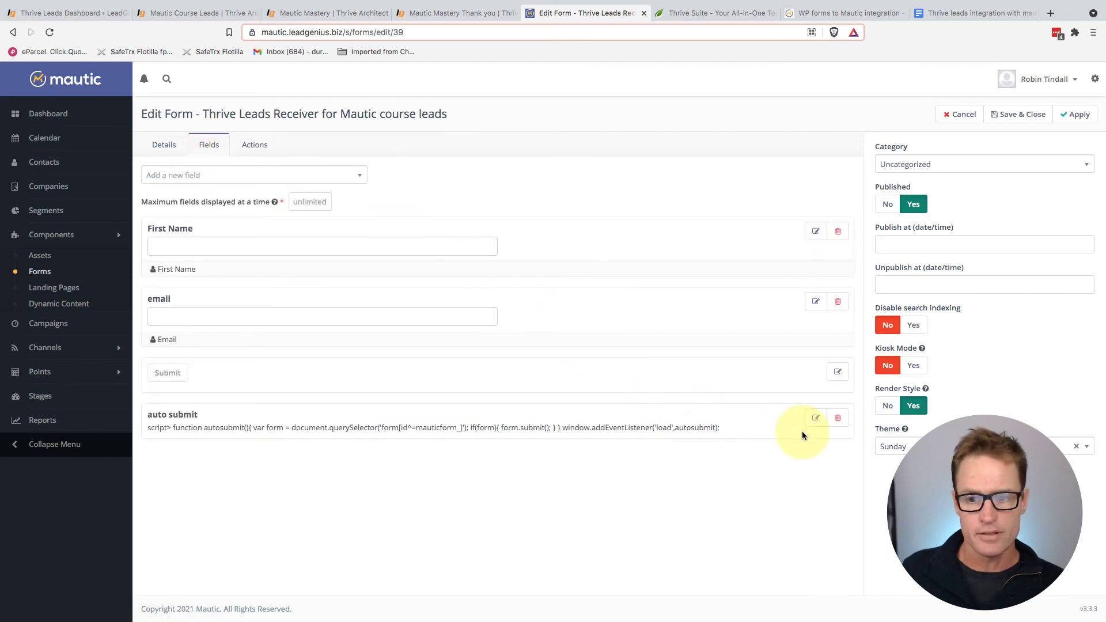
Restore the missing "<" before the script tag in the form's auto submit HTML area, and save and close the form.
left_click(816, 418)
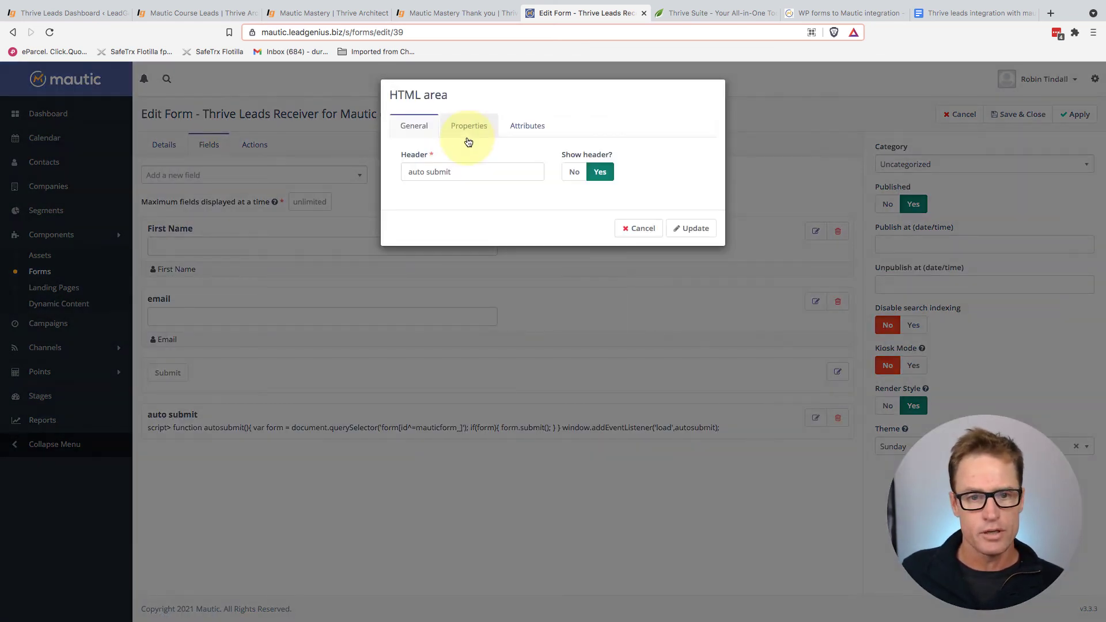
left_click(468, 127)
left_click(409, 172)
type("<")
left_click(692, 296)
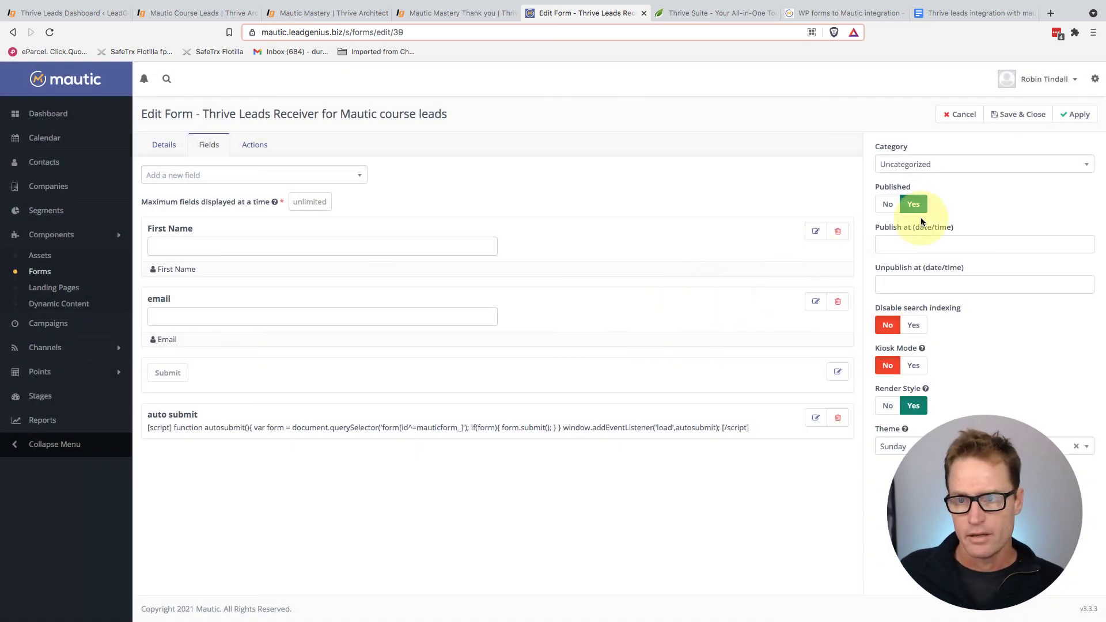
left_click(1018, 117)
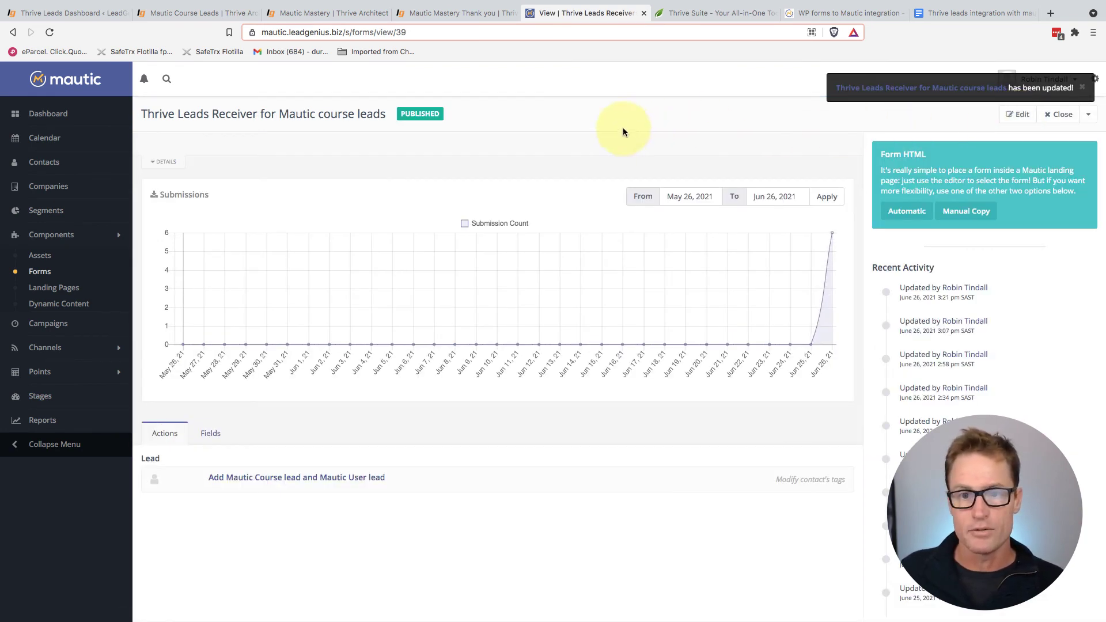
Switch to the thank you page in Thrive Architect, set .mauticform_wrapper to display:none in its custom CSS, and save the page.
key("super+grave")
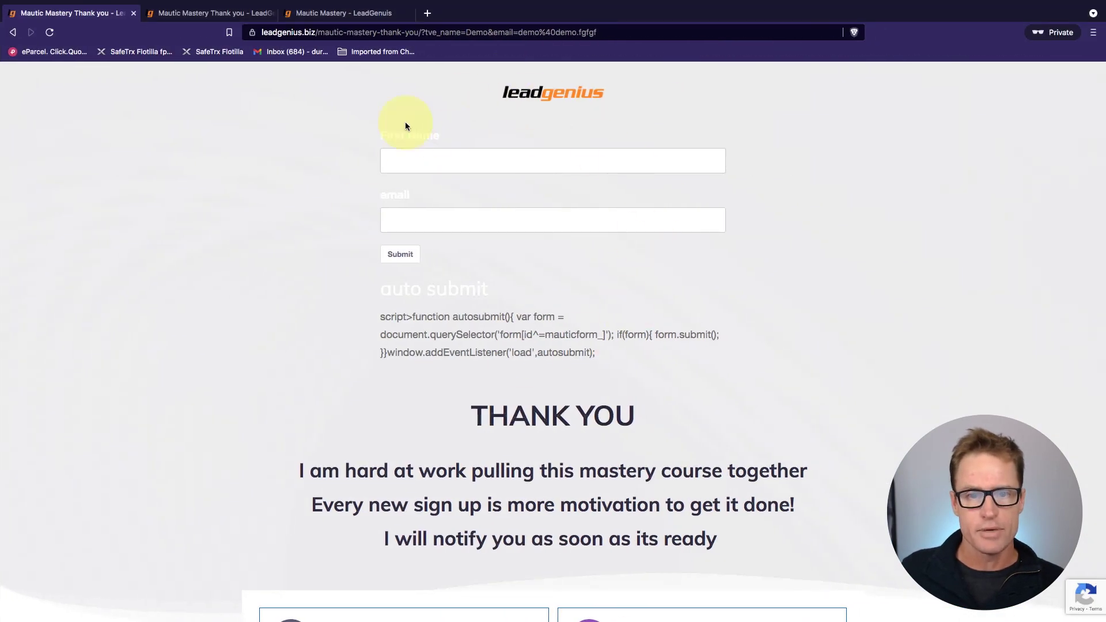
key("super+grave")
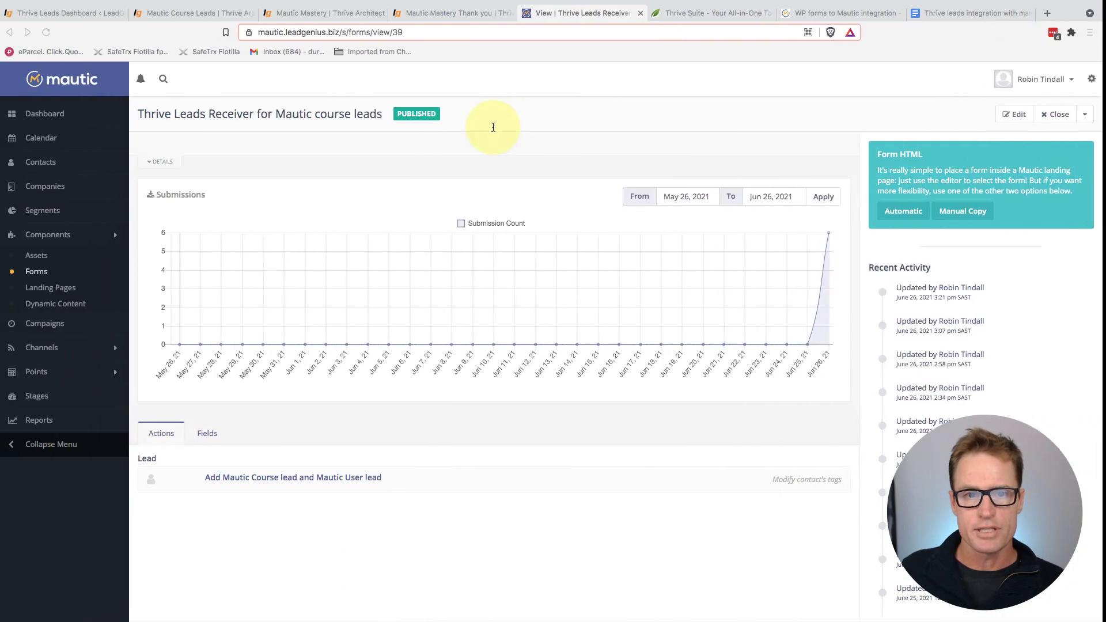
left_click(429, 14)
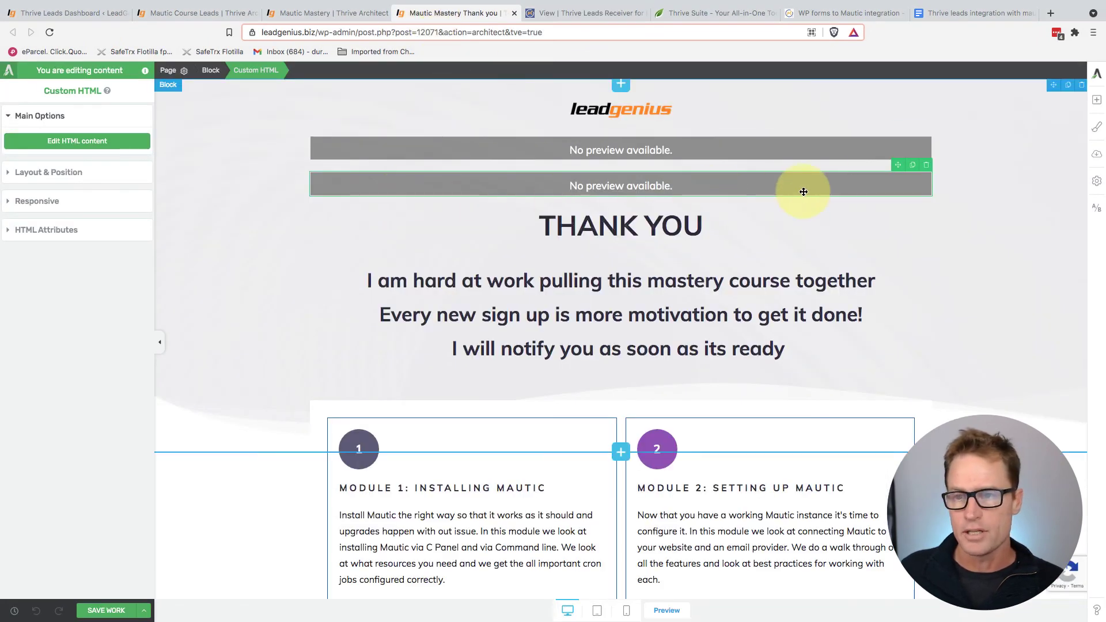
left_click(1097, 182)
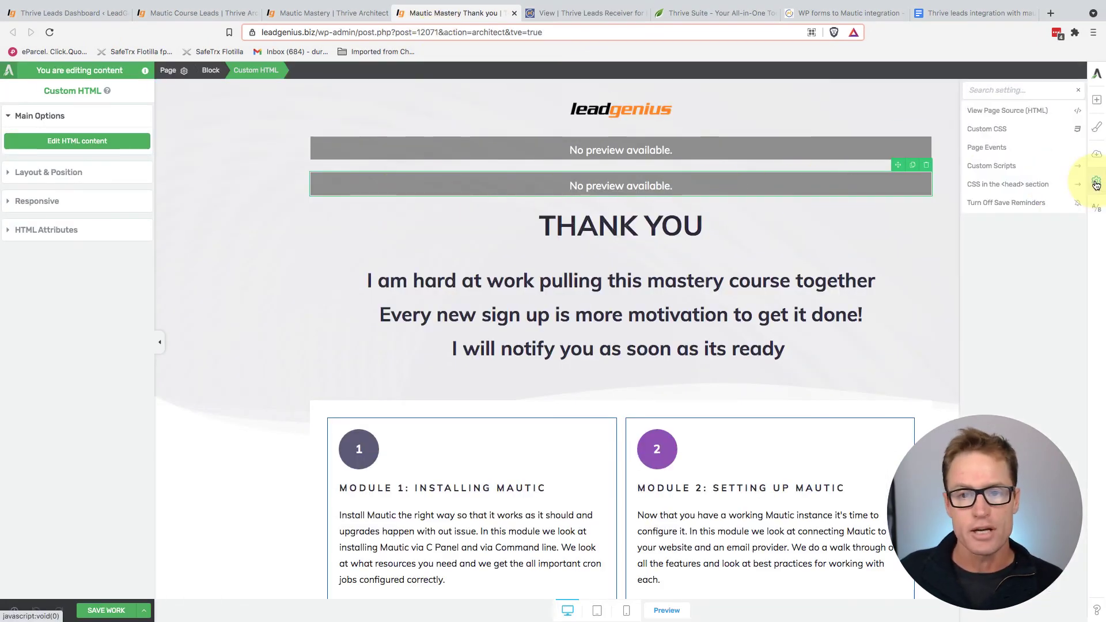
left_click(1004, 130)
left_click(101, 79)
type("e ;")
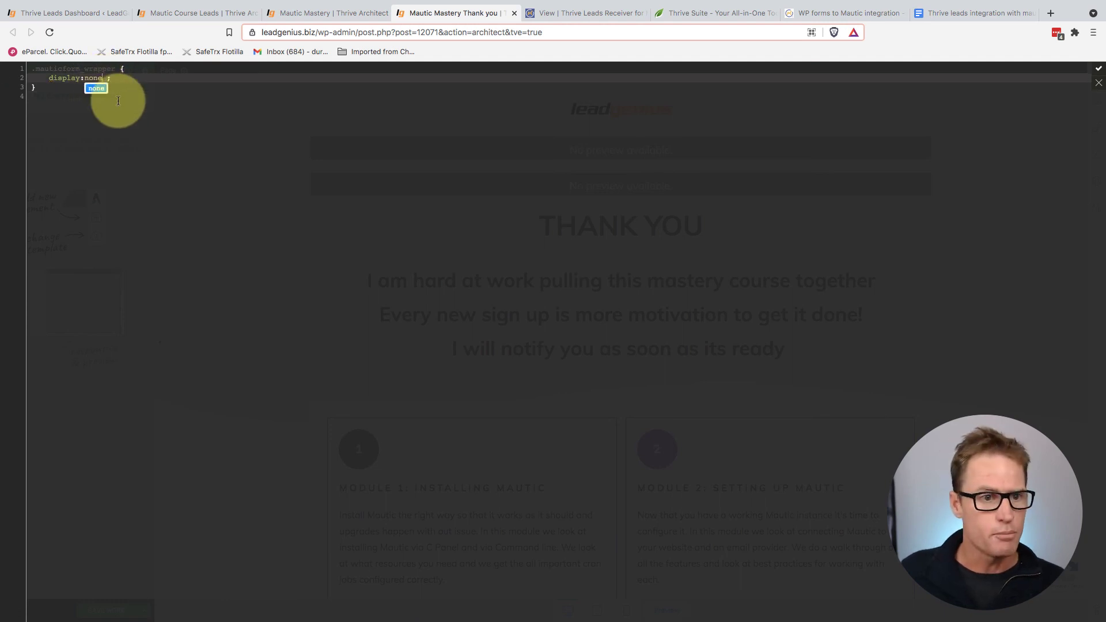
left_click(118, 101)
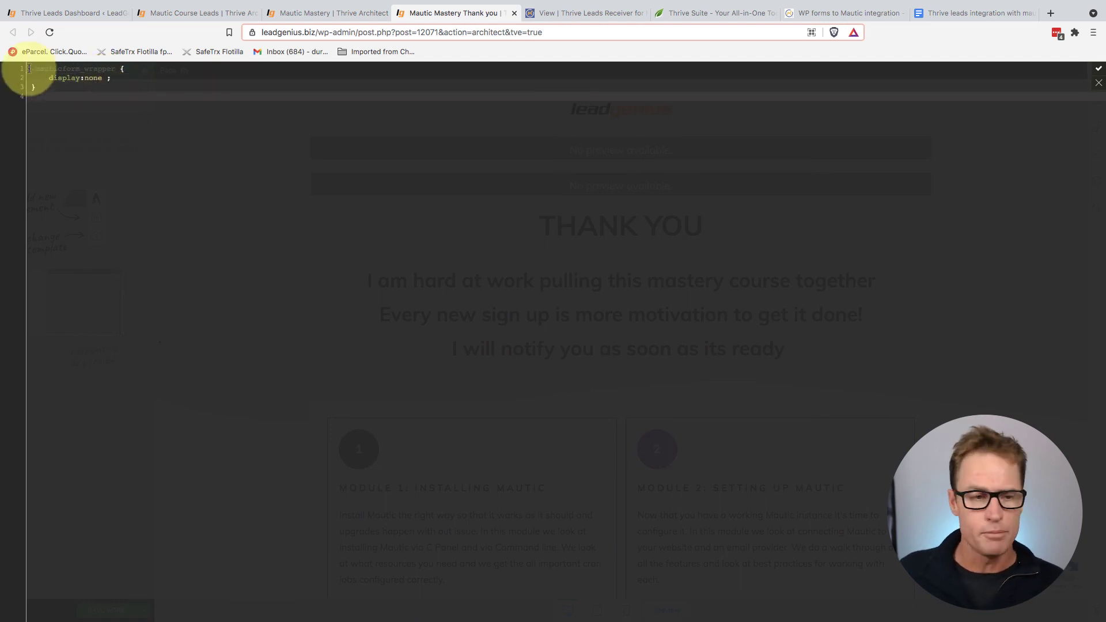
left_click_drag(29, 69, 66, 91)
left_click(95, 115)
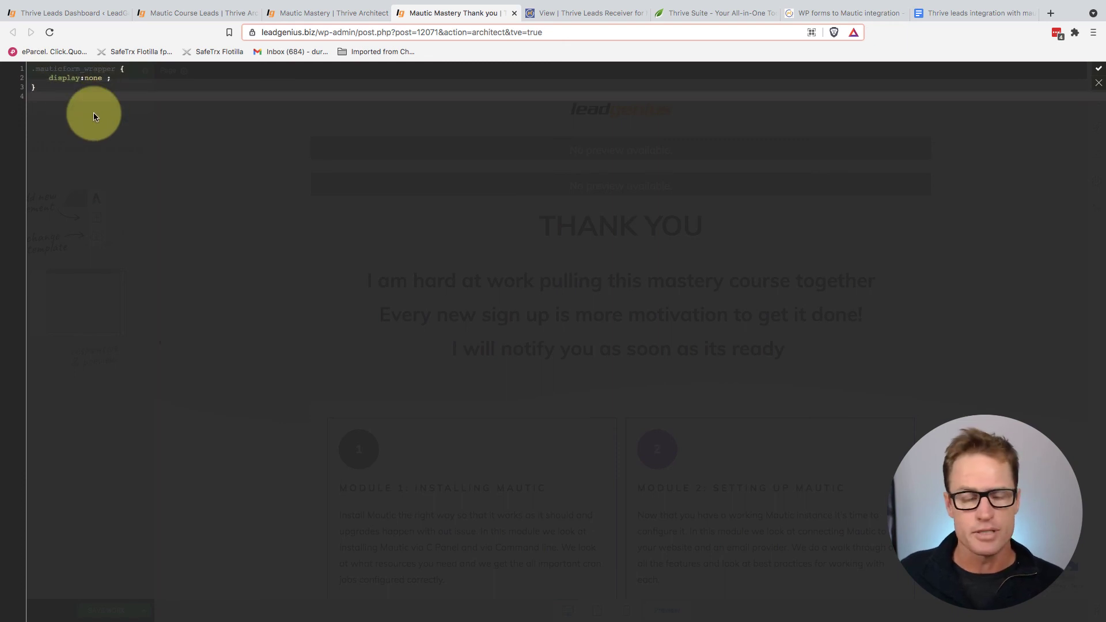
left_click(1098, 68)
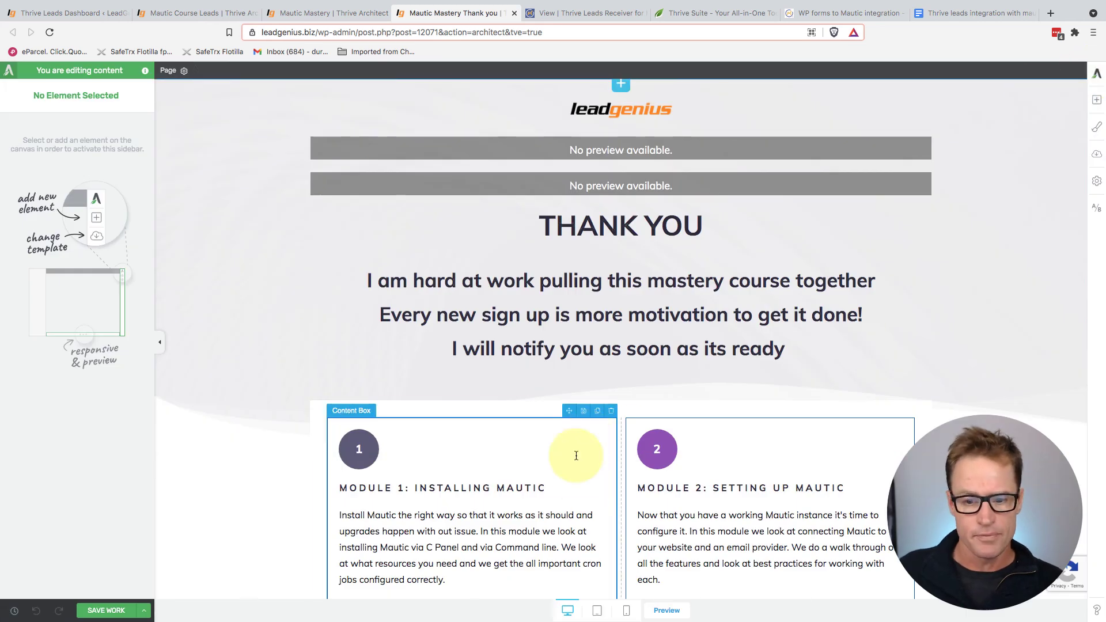
left_click(105, 611)
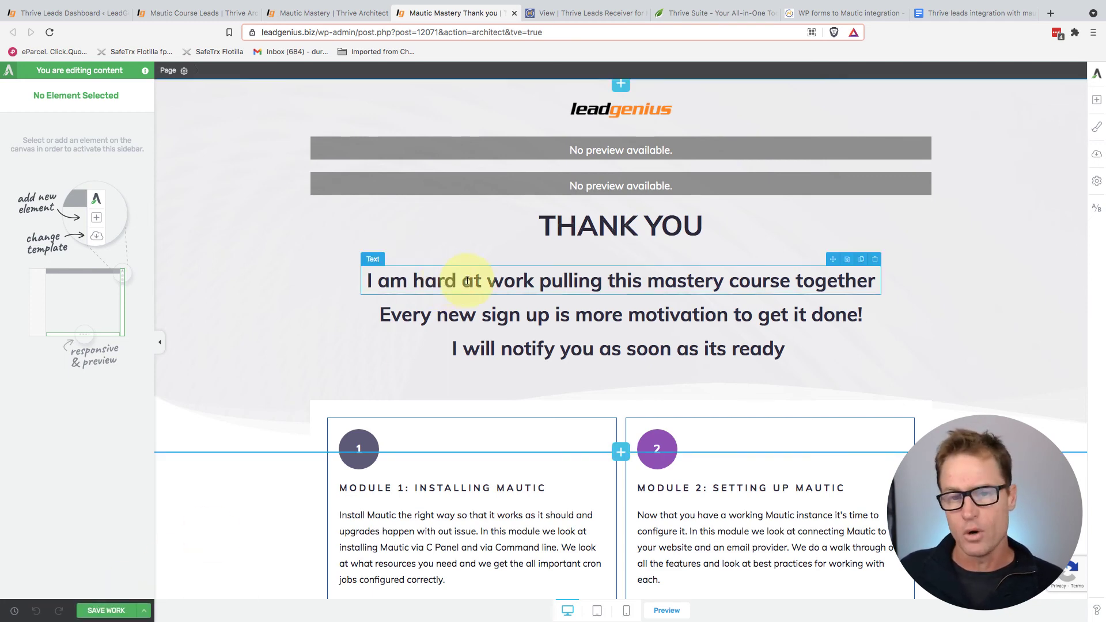
In the private browser window, fill in the Mautic Mastery sign-up form with the name "tester" and a test email address.
key("super+grave")
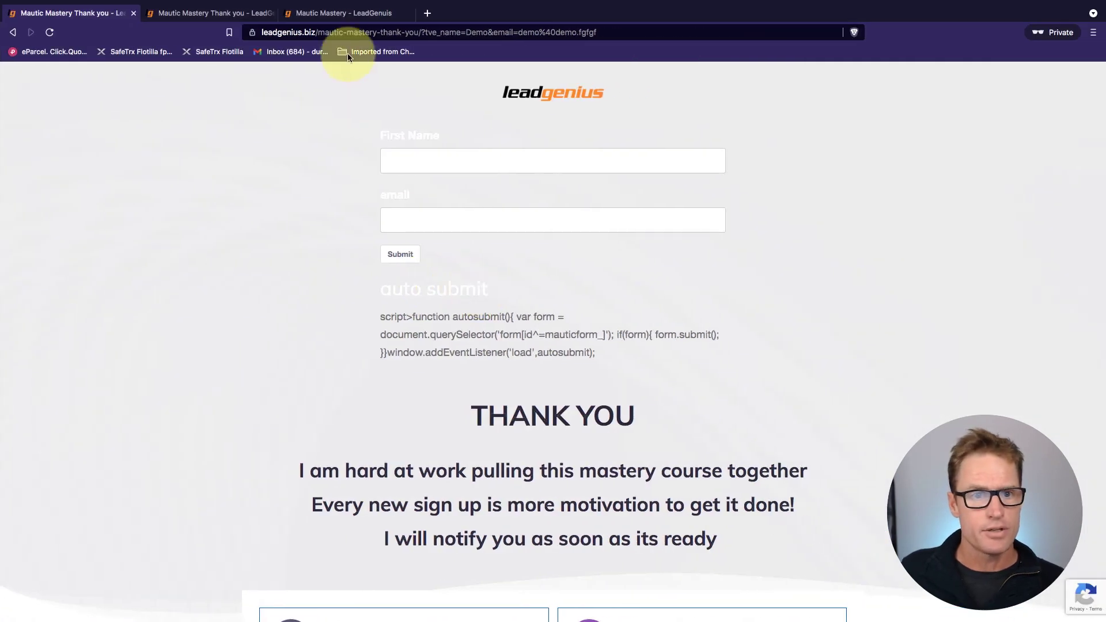
left_click(342, 13)
scroll(536, 277, "down", 3)
left_click(527, 297)
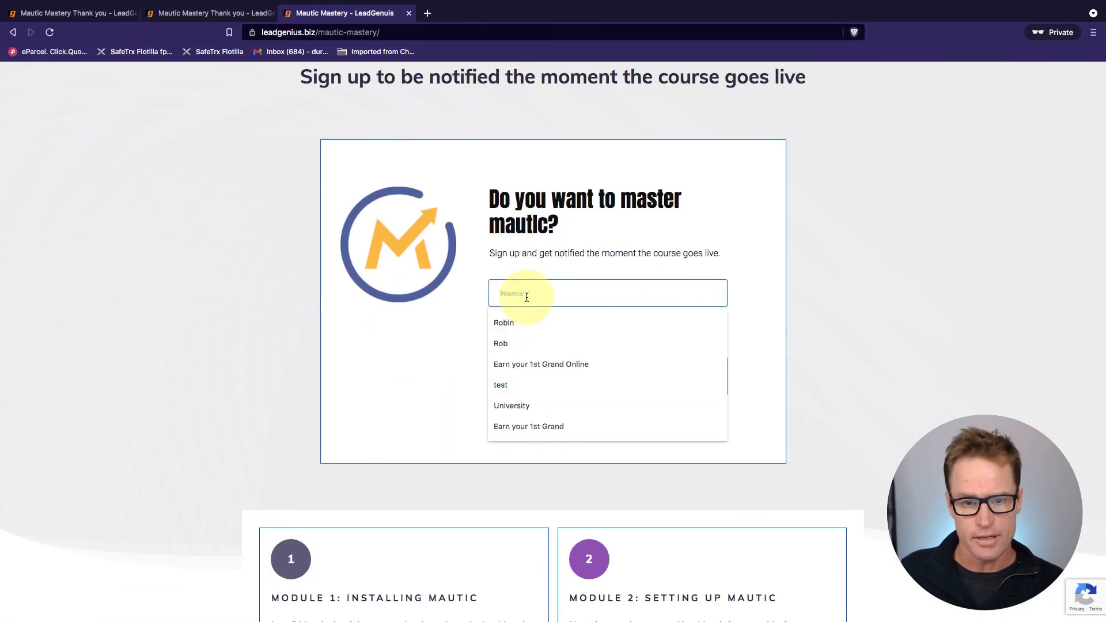
type("tester")
key("Tab")
type("test@terst")
key("BackSpace")
key("BackSpace")
type("ter.fhdhhs")
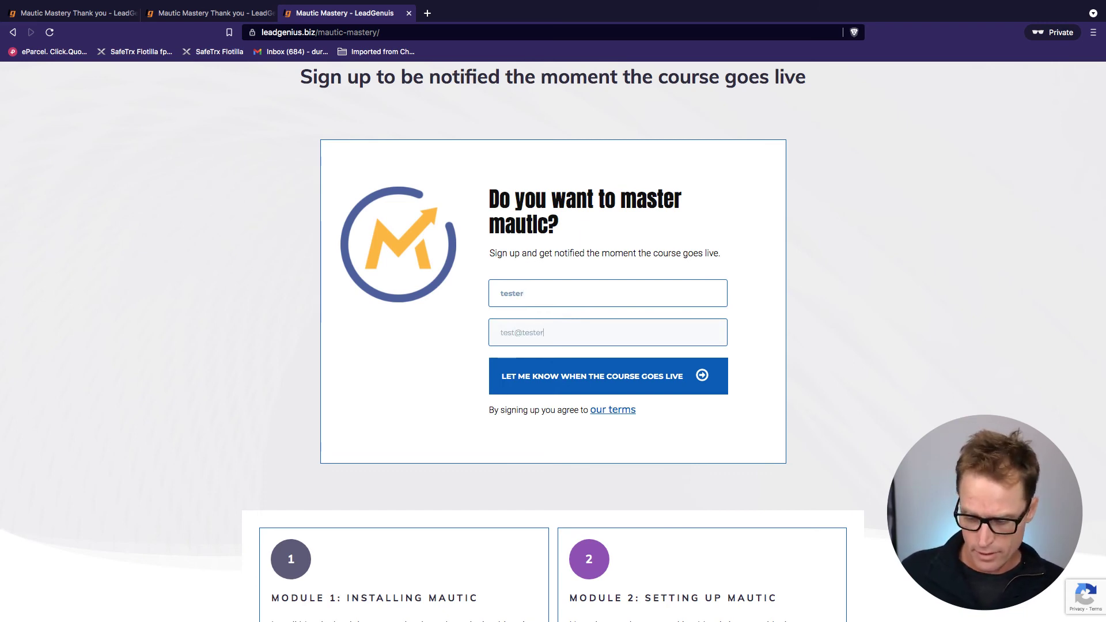
Submit the completed sign-up form and examine the query string in the thank you page's URL.
left_click(526, 293)
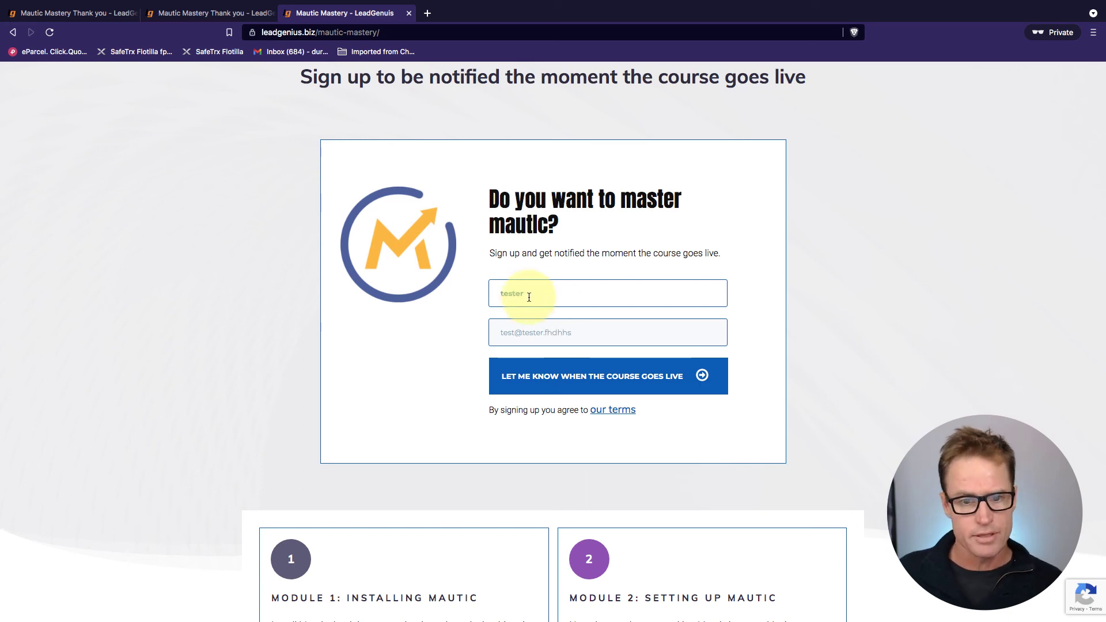
left_click(505, 322)
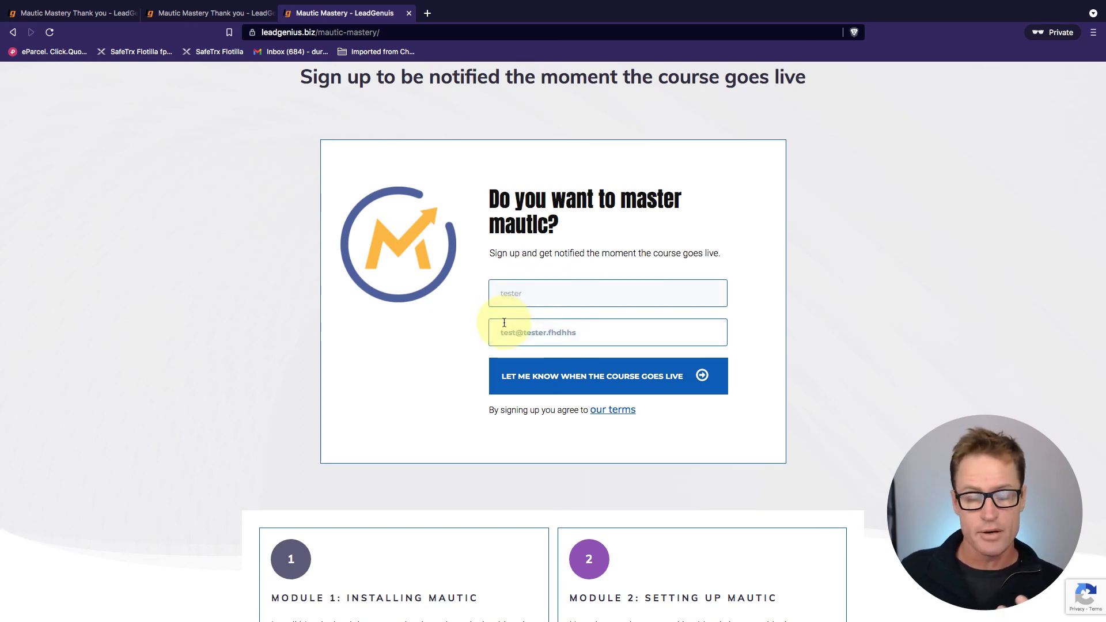
left_click(516, 299)
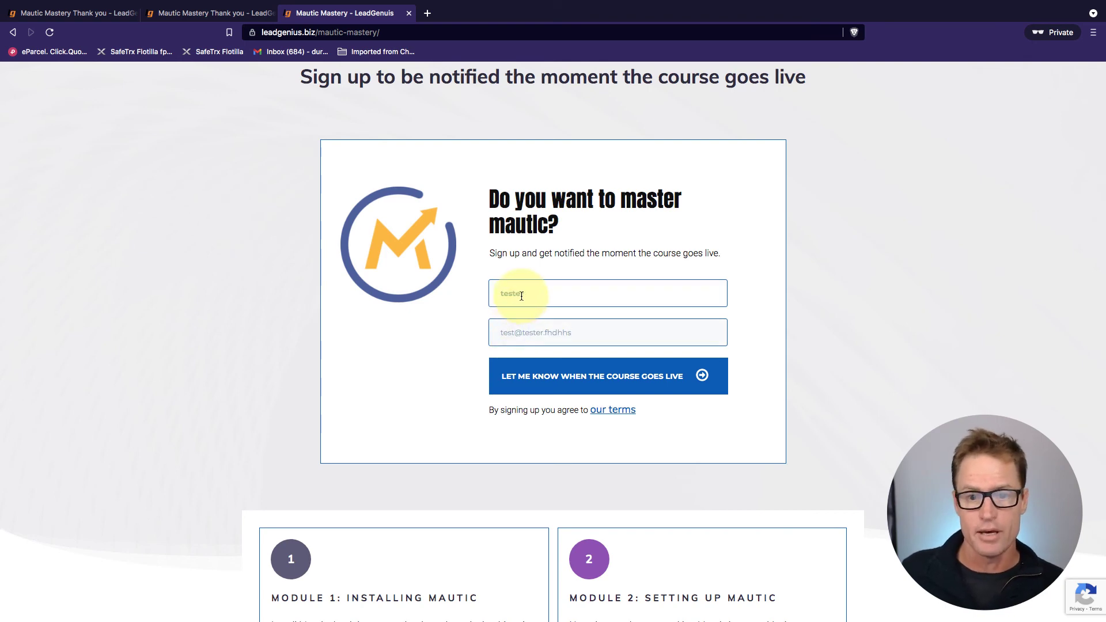
left_click(556, 376)
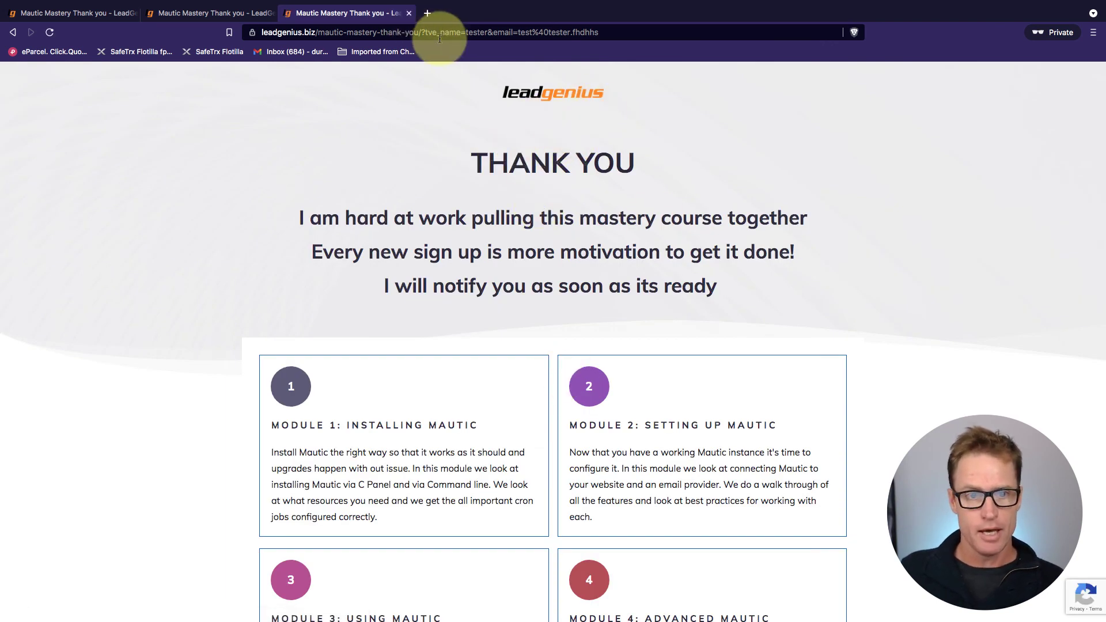
left_click_drag(426, 33, 626, 33)
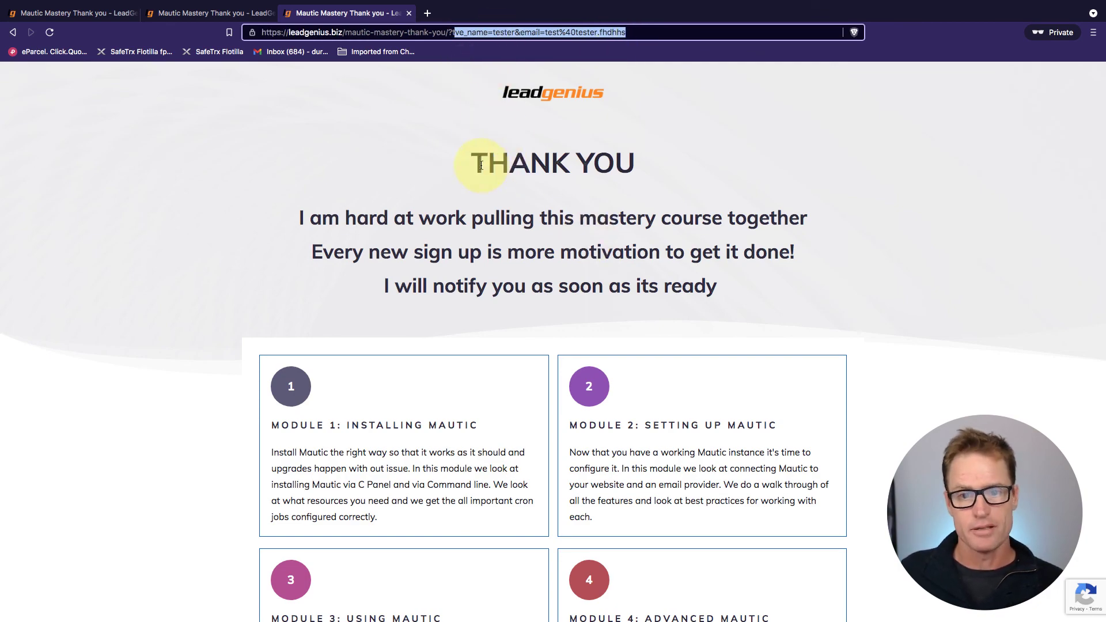
Switch to Mautic and search all records for "tester".
key("ctrl+Left")
left_click(556, 14)
left_click(167, 80)
type("demo")
key("BackSpace")
key("BackSpace")
key("BackSpace")
key("BackSpace")
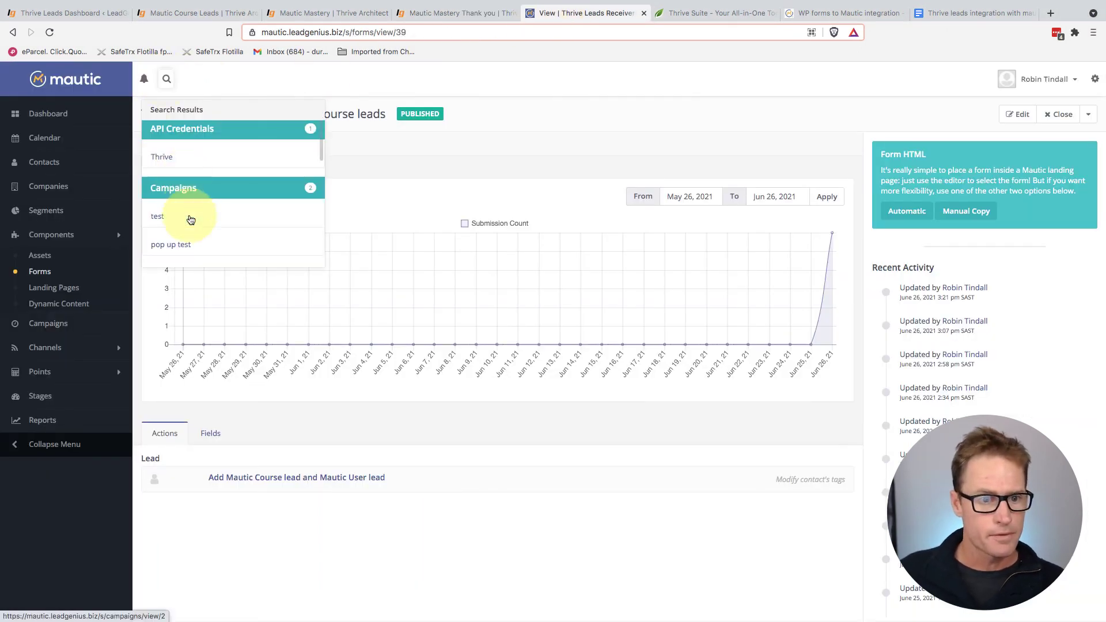
left_click(176, 80)
type("er")
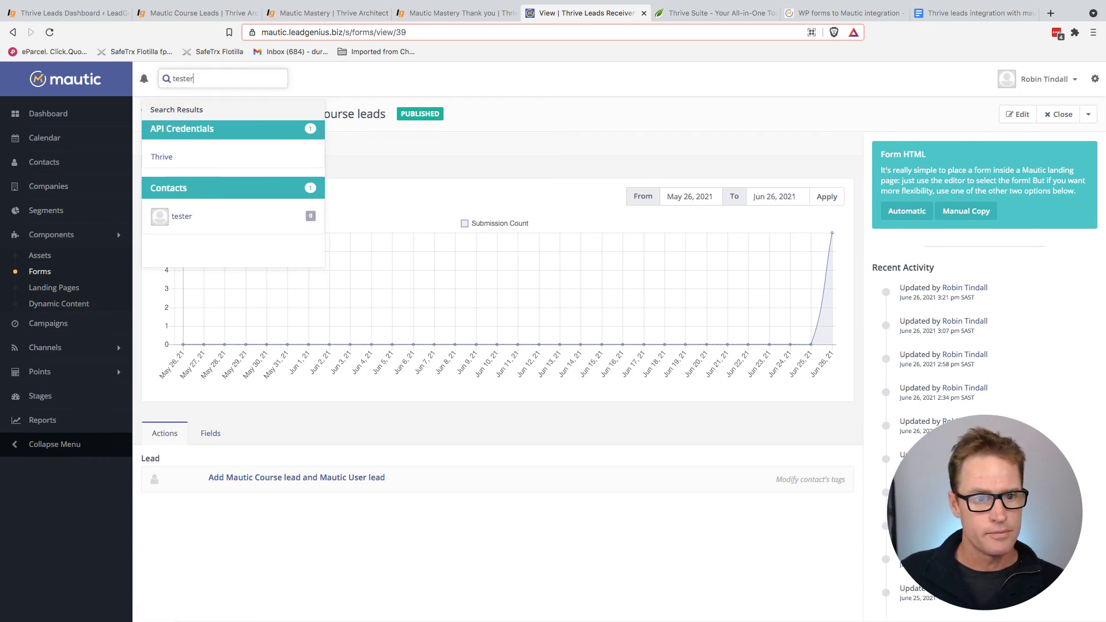
Open the tester contact's record and examine its event history, contact details and tags.
left_click(181, 216)
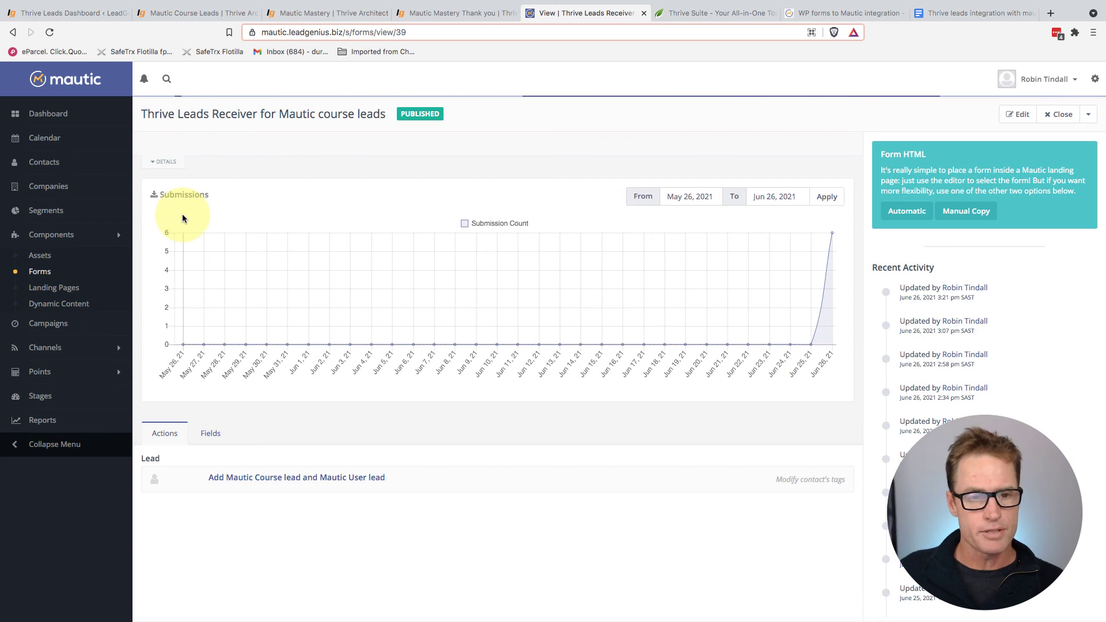
scroll(888, 433, "down", 3)
scroll(264, 407, "down", 1)
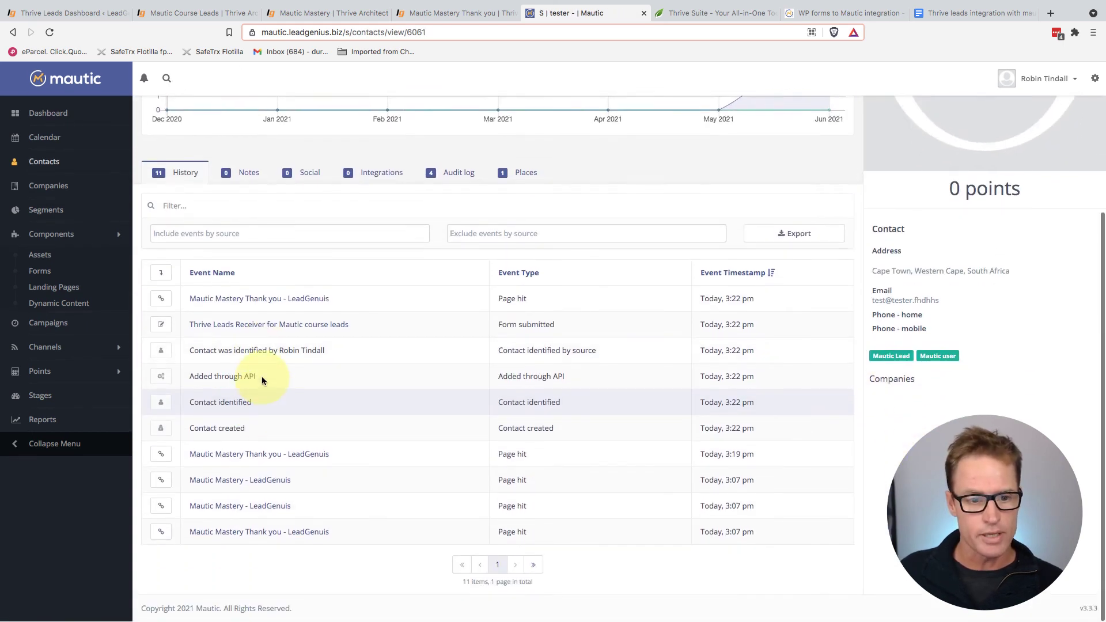